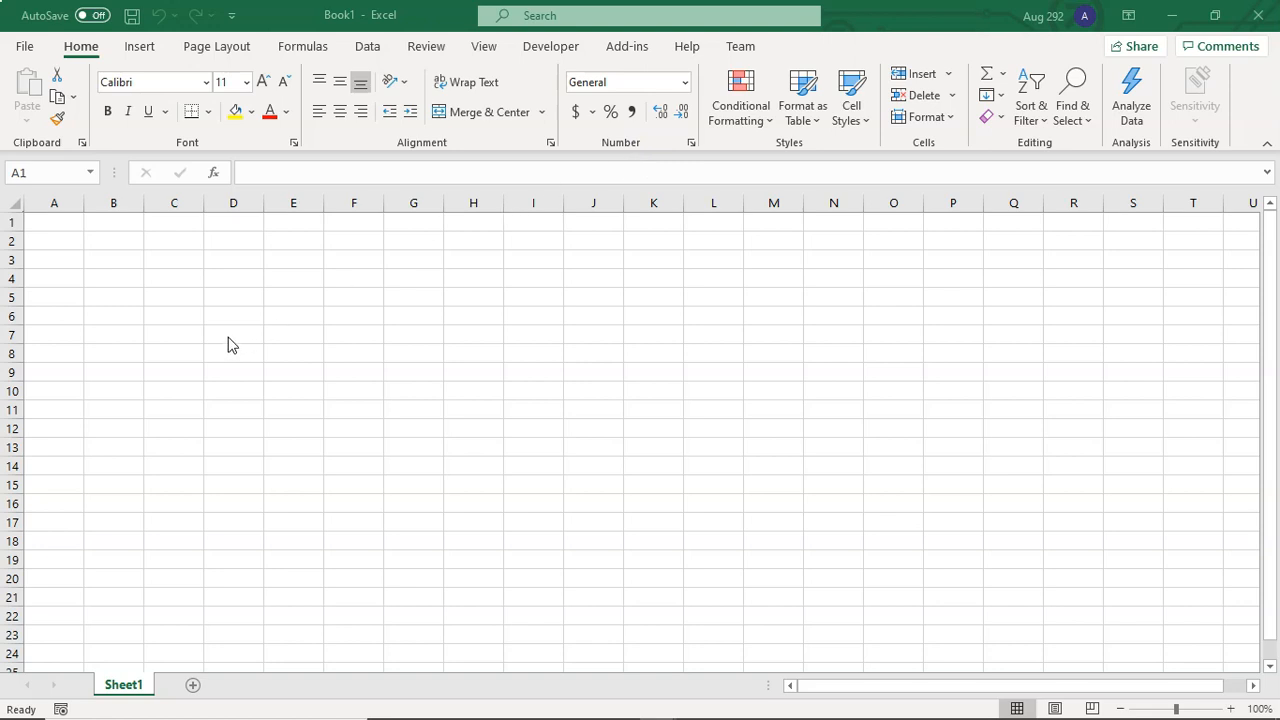
left_click(62, 248)
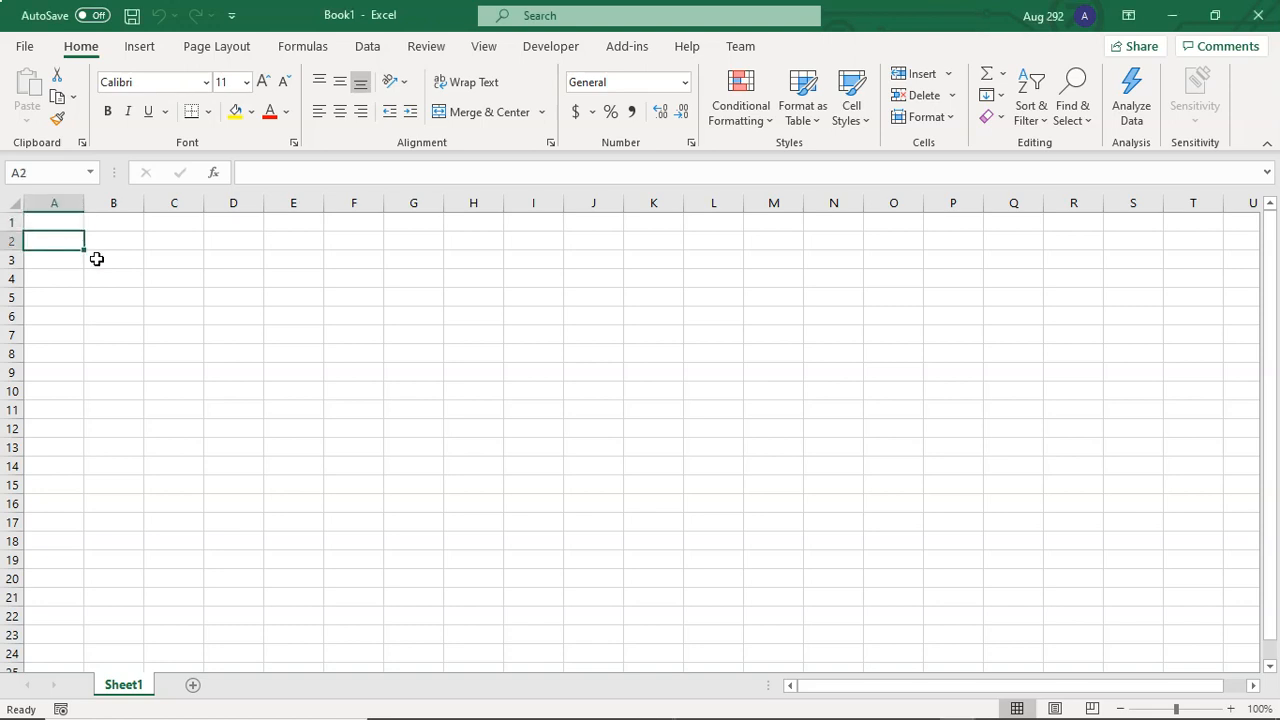
left_click(130, 248)
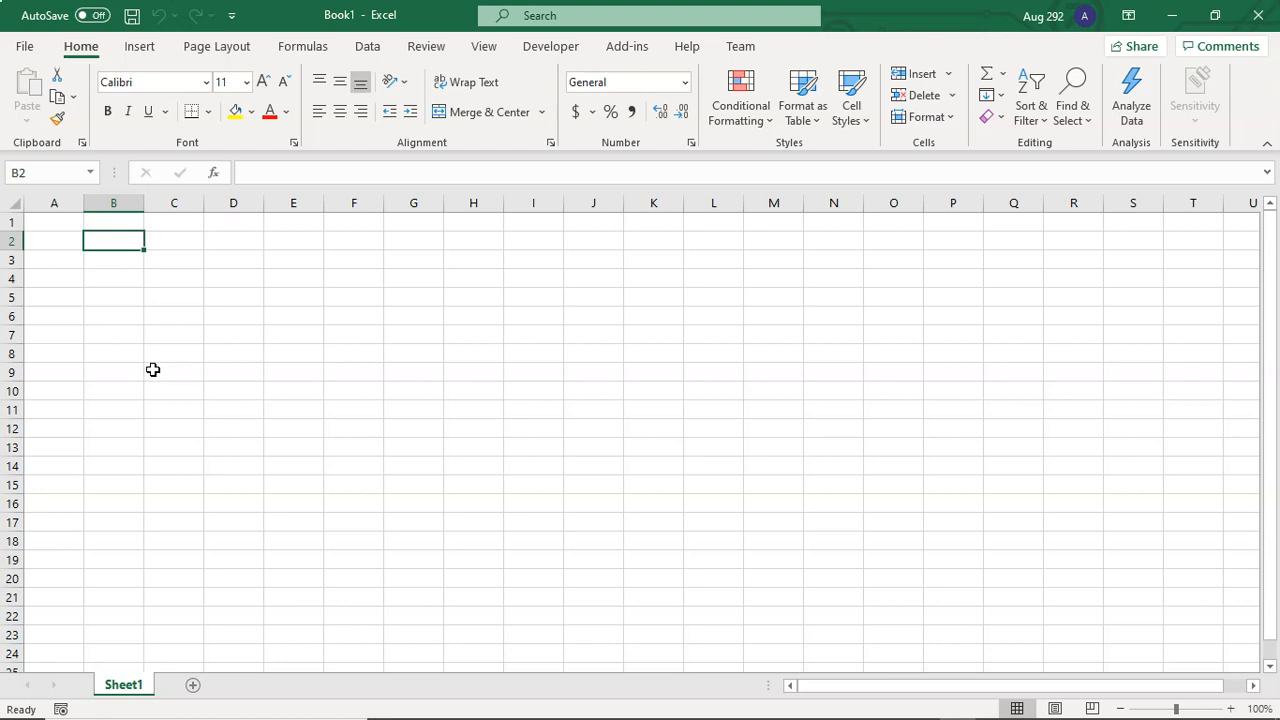
left_click(51, 243)
left_click(93, 242)
left_click(57, 242)
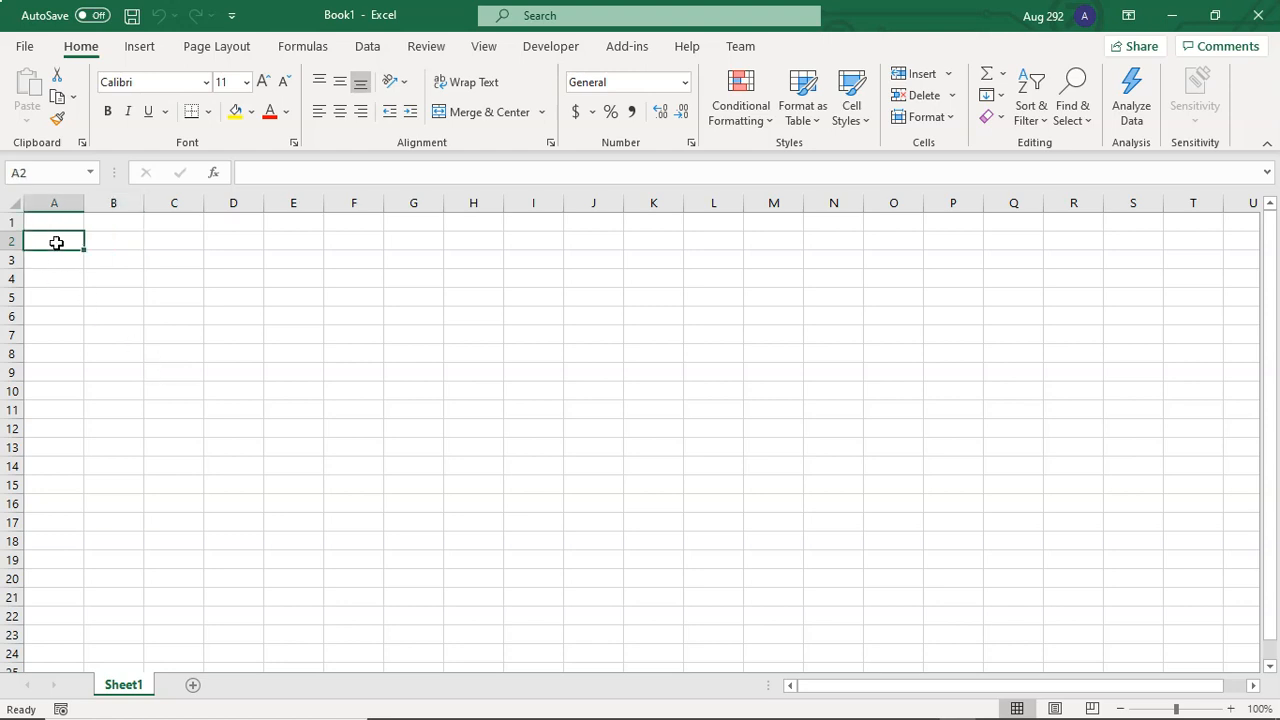
left_click(110, 242)
left_click(189, 241)
left_click(218, 243)
left_click(72, 240)
left_click(120, 239)
left_click(168, 240)
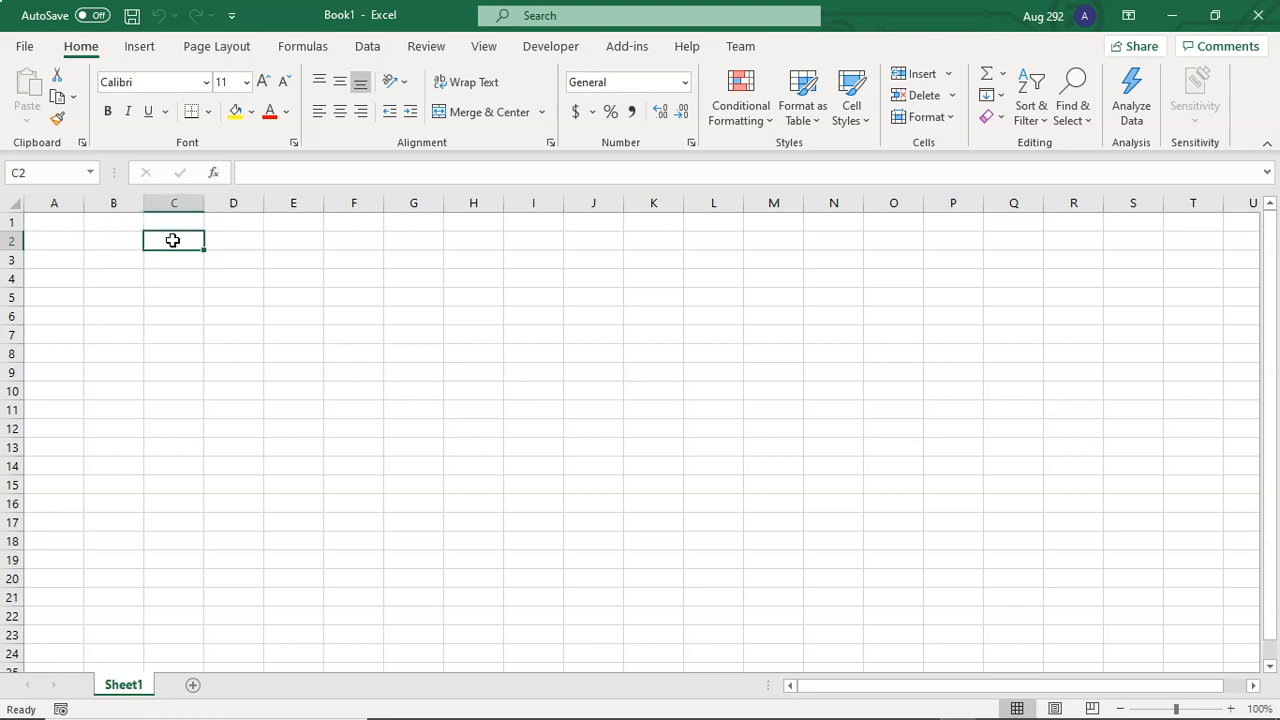
left_click(241, 245)
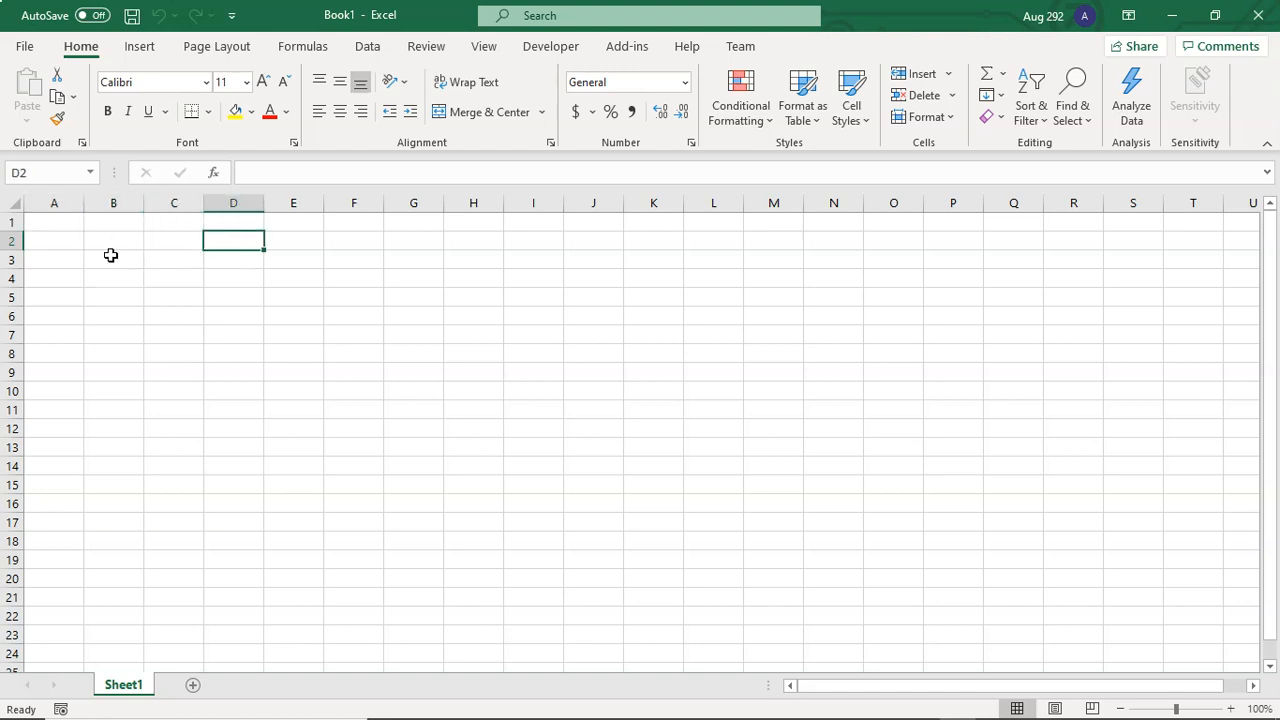
Merge and center the cells A2 through I2 into one title cell.
left_click(50, 241)
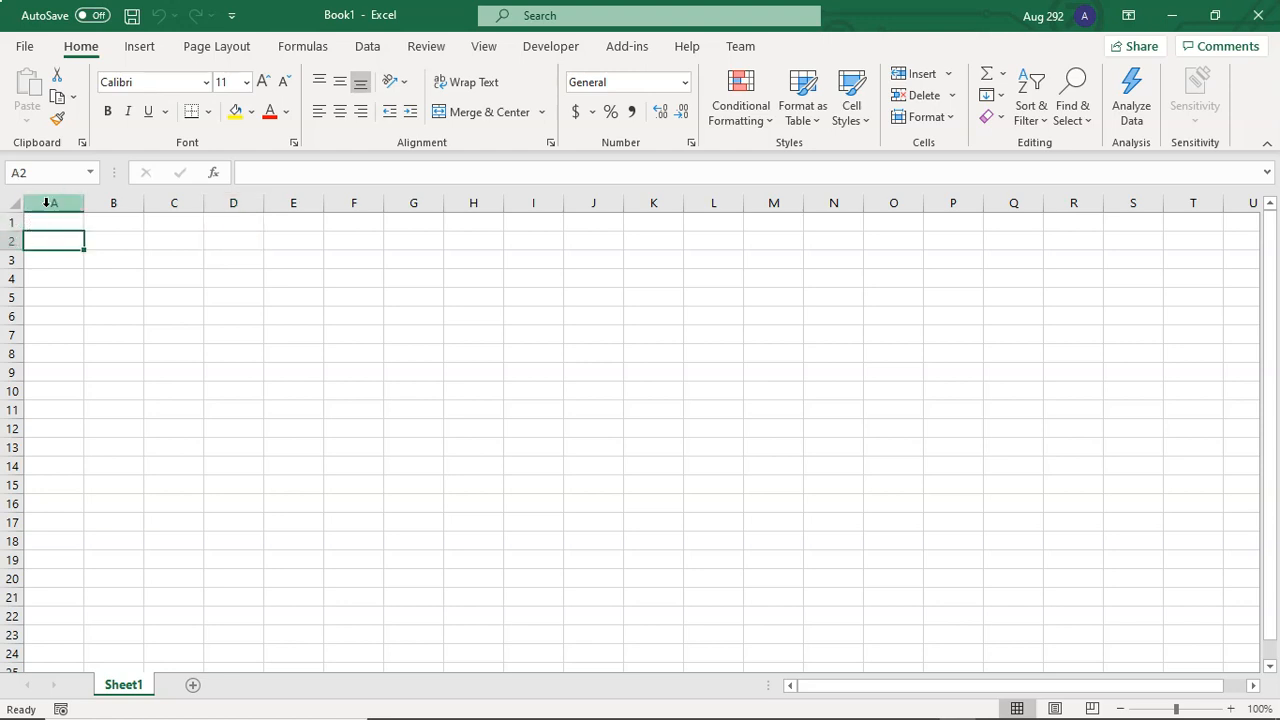
left_click_drag(61, 240, 546, 236)
left_click(49, 274)
left_click_drag(49, 243, 506, 242)
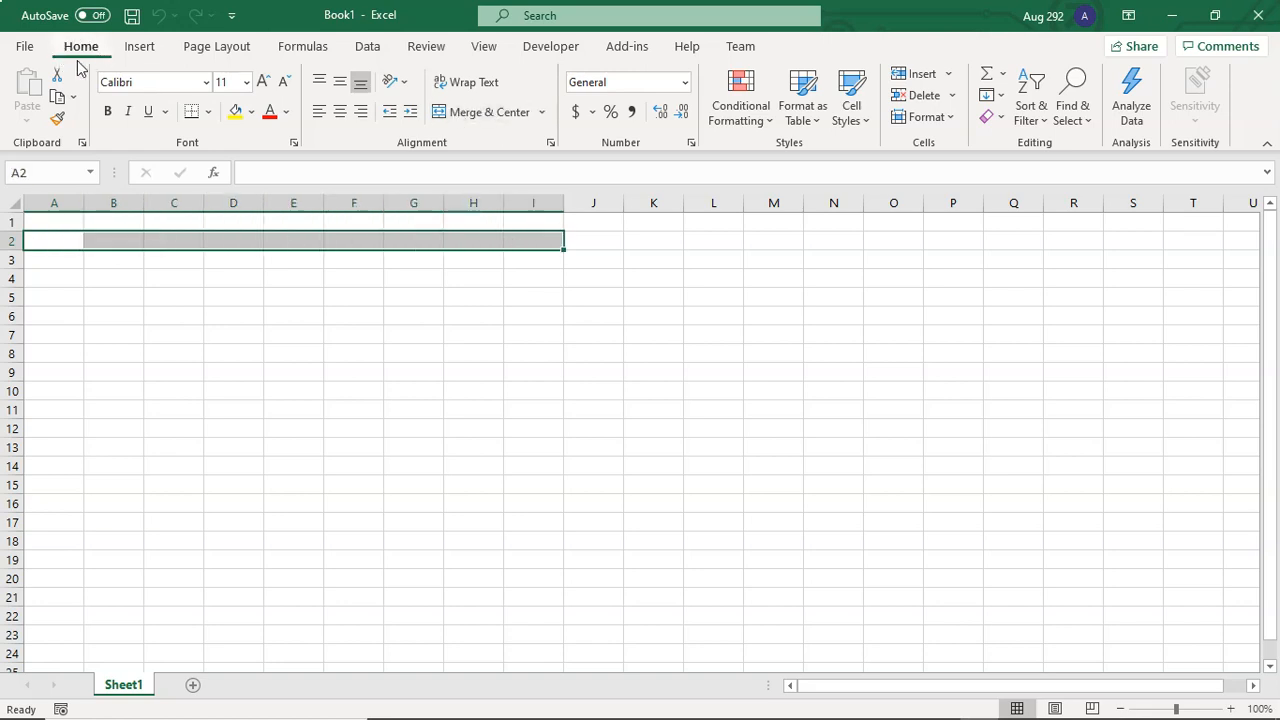
left_click(467, 115)
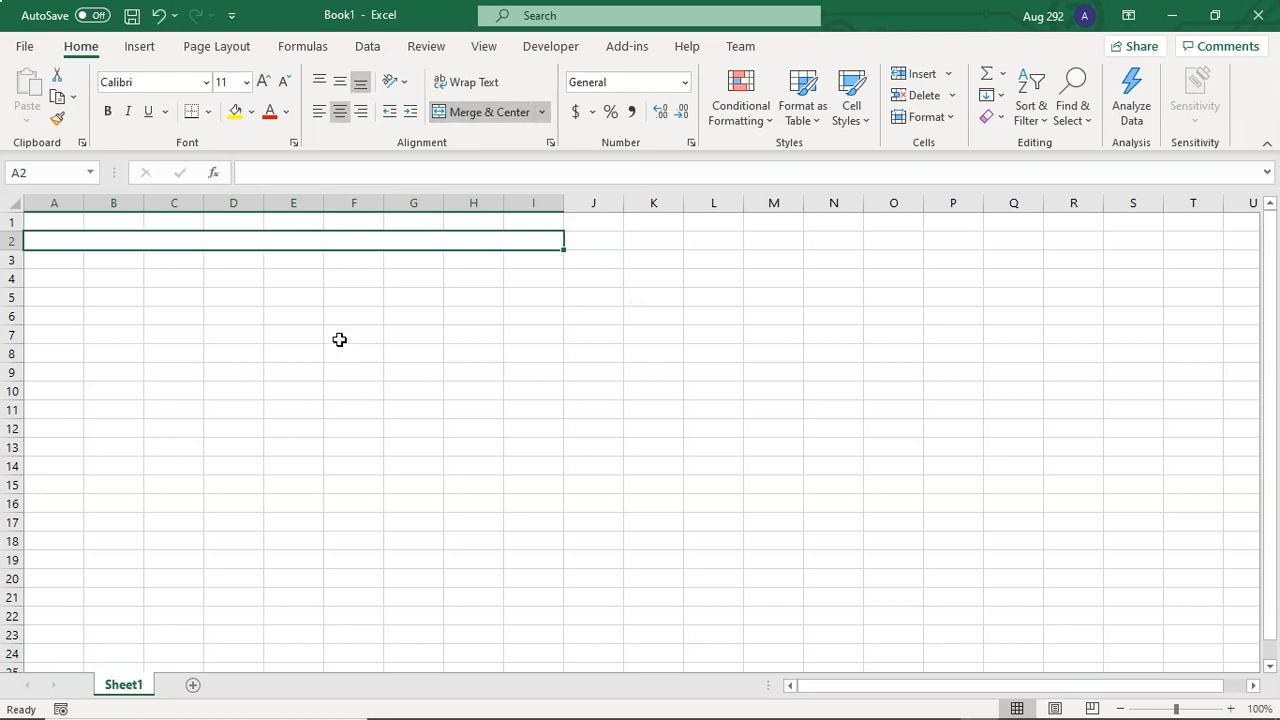
left_click(156, 314)
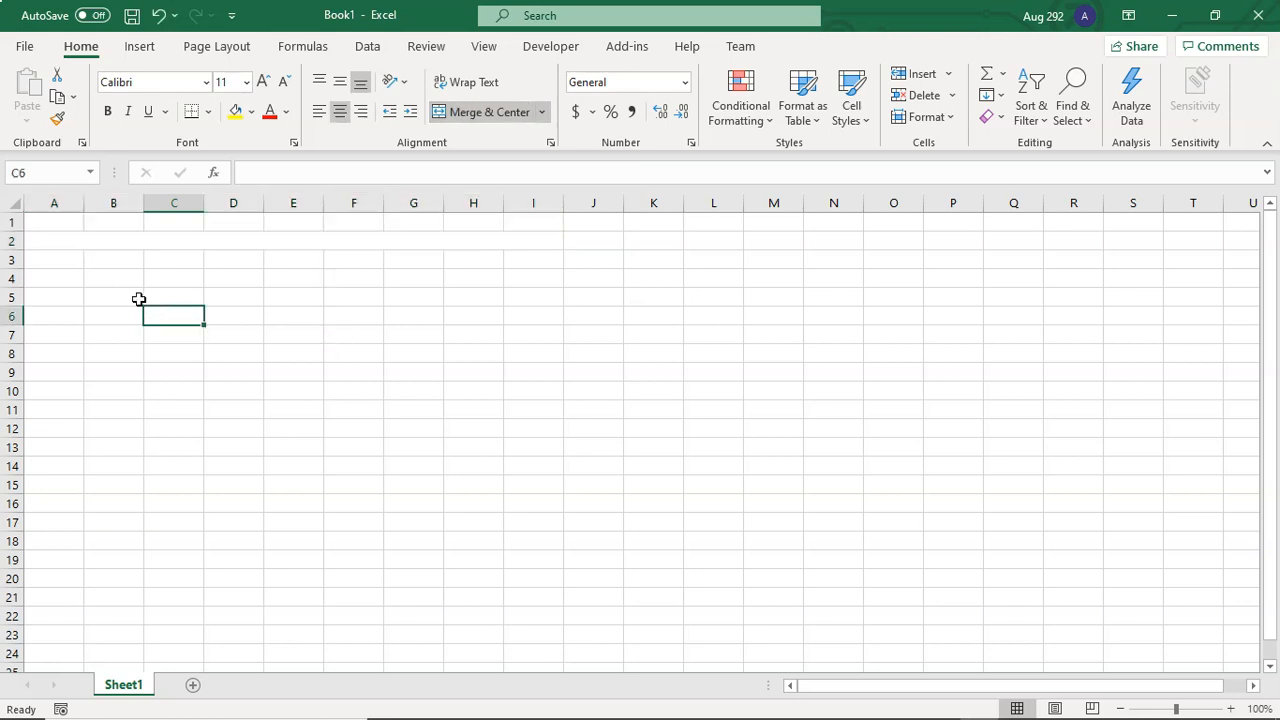
Enter the title "NILAI PAS KELAS X" in the merged cell of row 2.
left_click(66, 241)
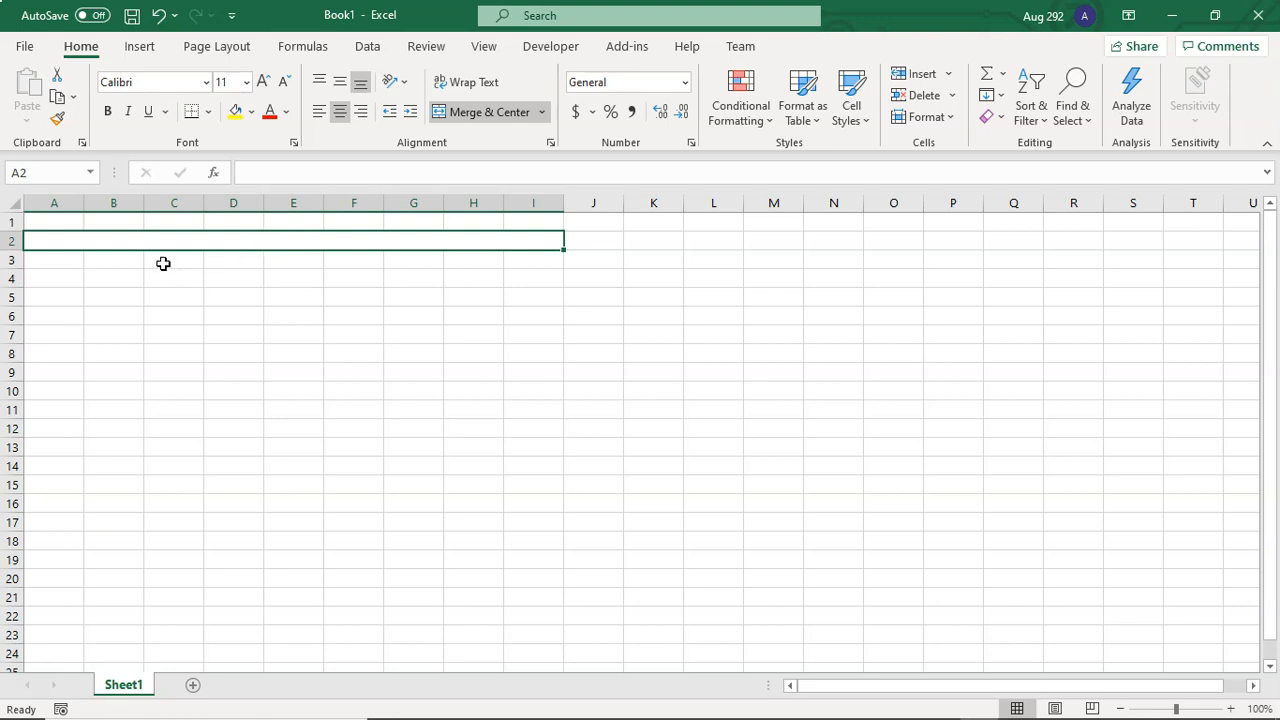
left_click(300, 297)
left_click(204, 235)
type("g")
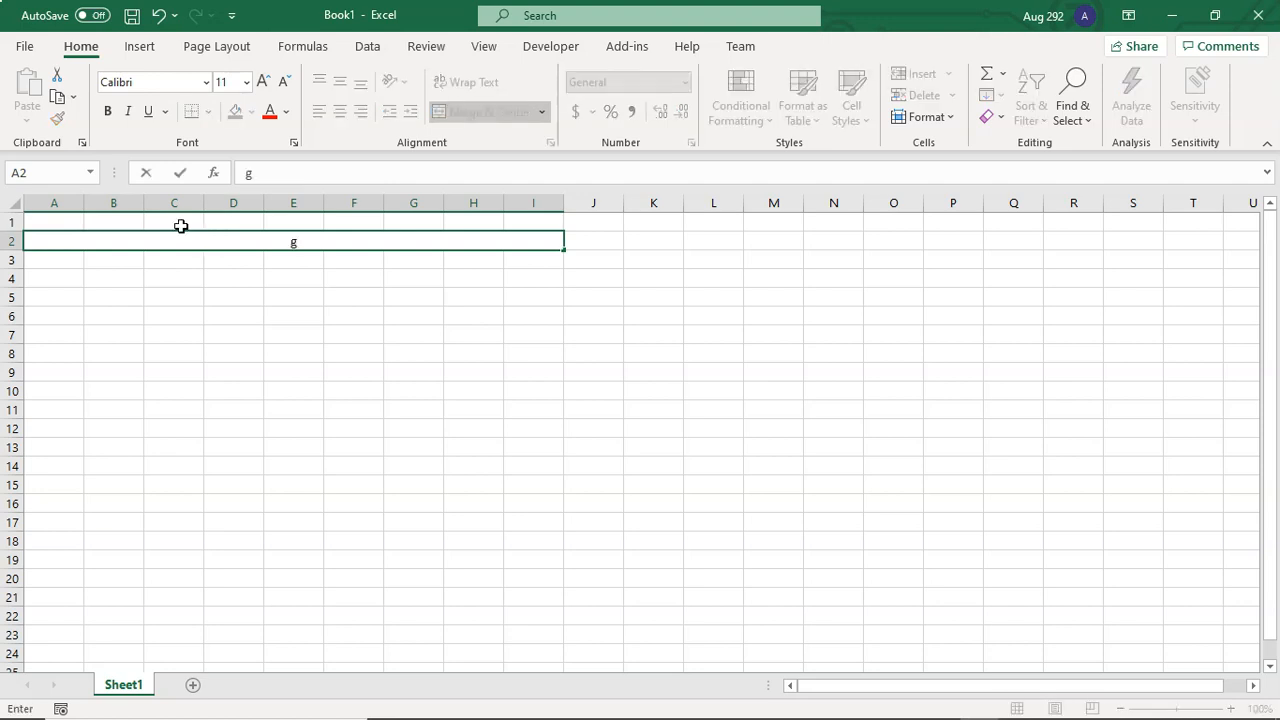
key("BackSpace")
key("BackSpace")
key("BackSpace")
key("BackSpace")
type("LAI")
type("ps")
key("BackSpace")
key("BackSpace")
type("PAS")
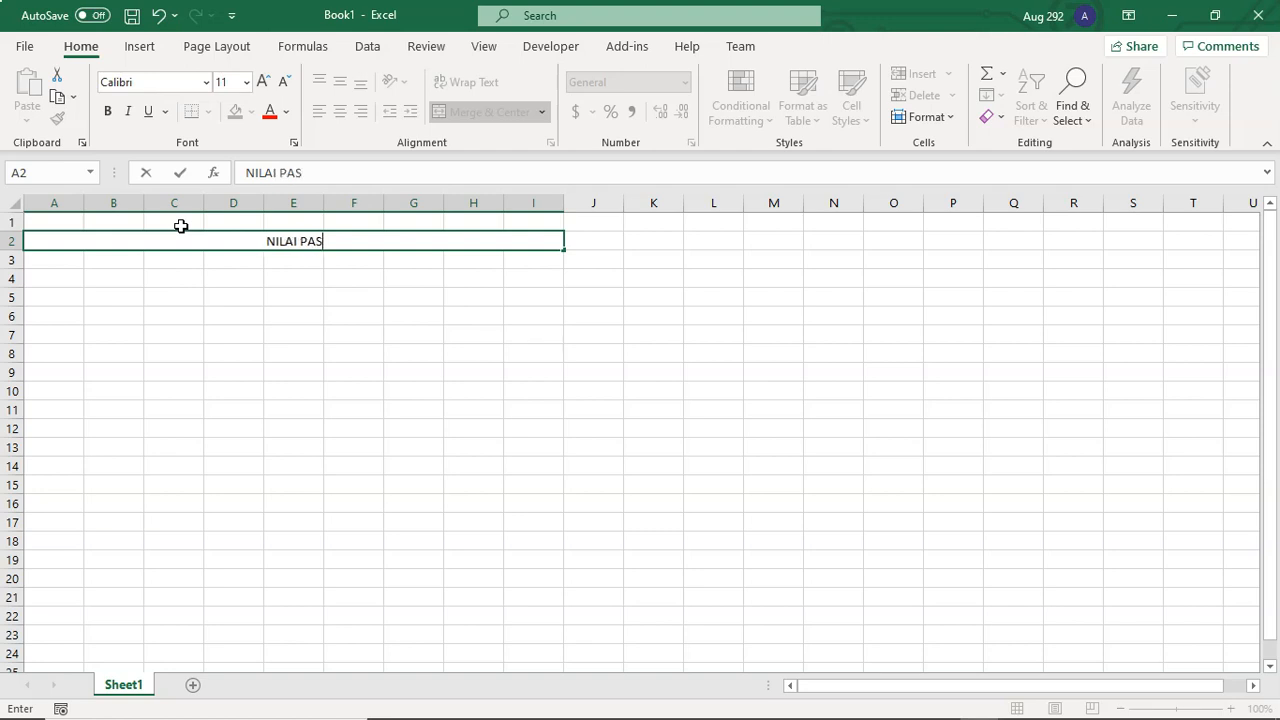
type(" KELAS")
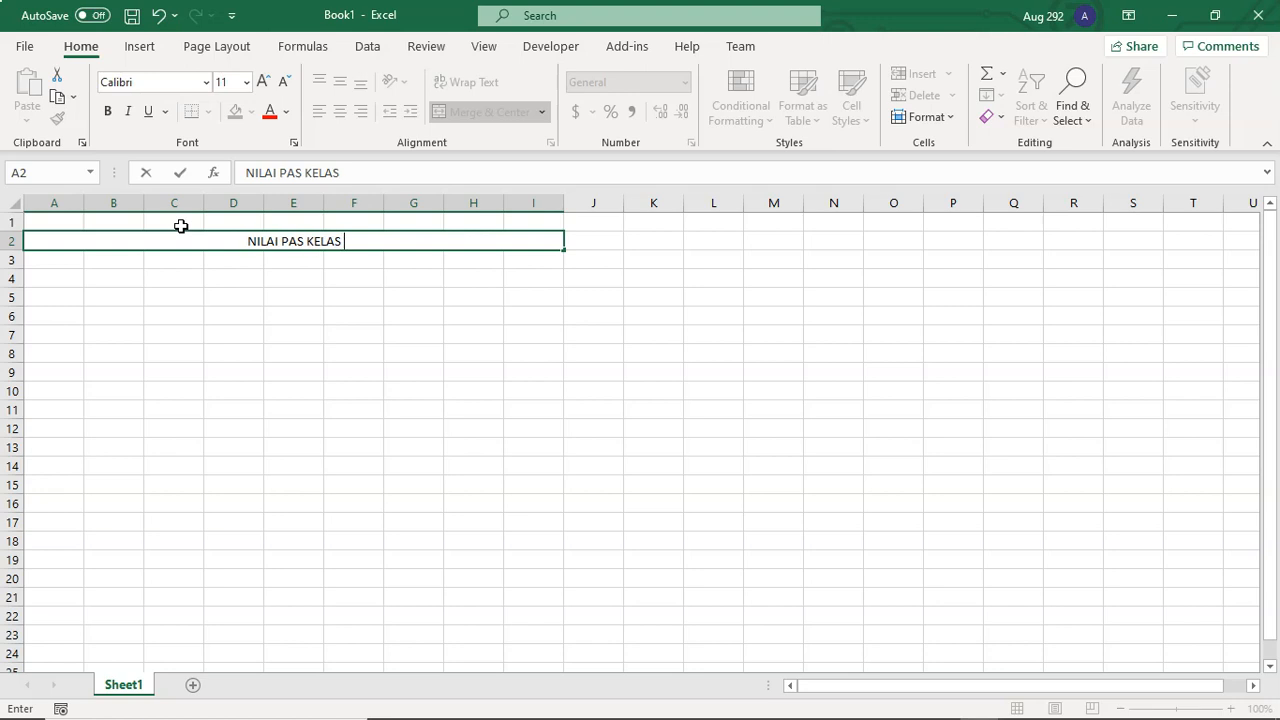
type(" X NK")
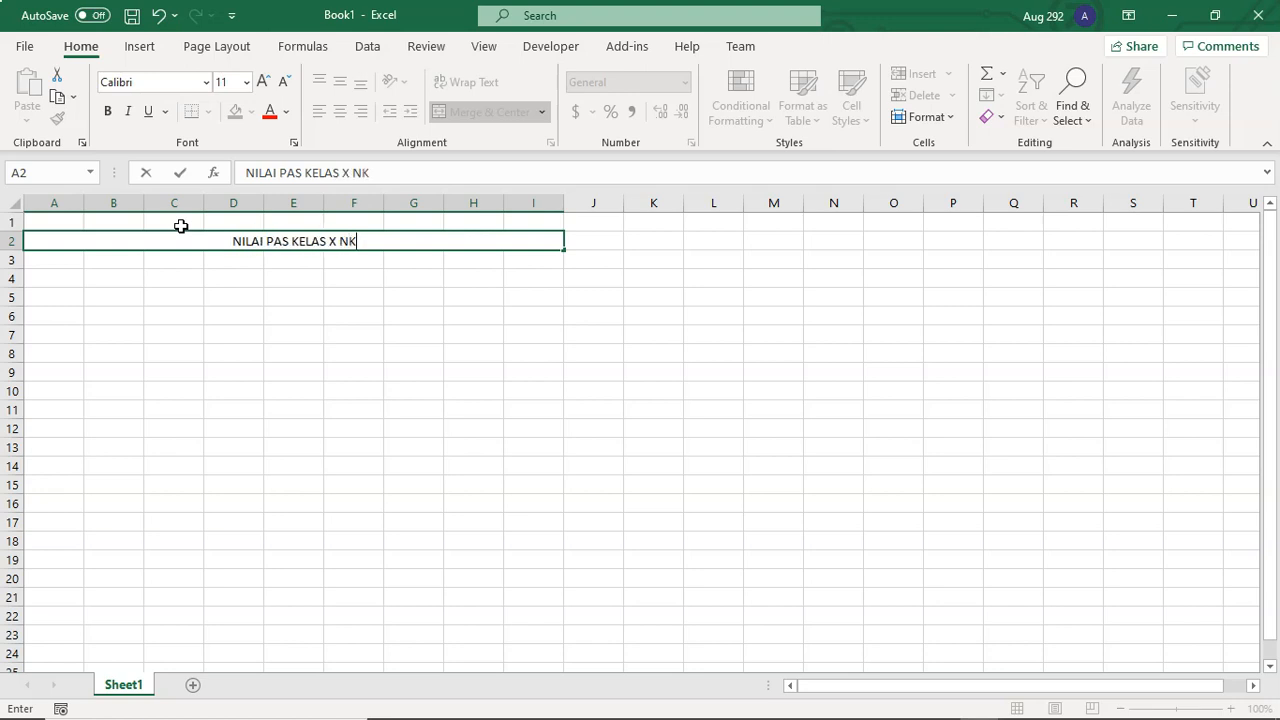
type("PI")
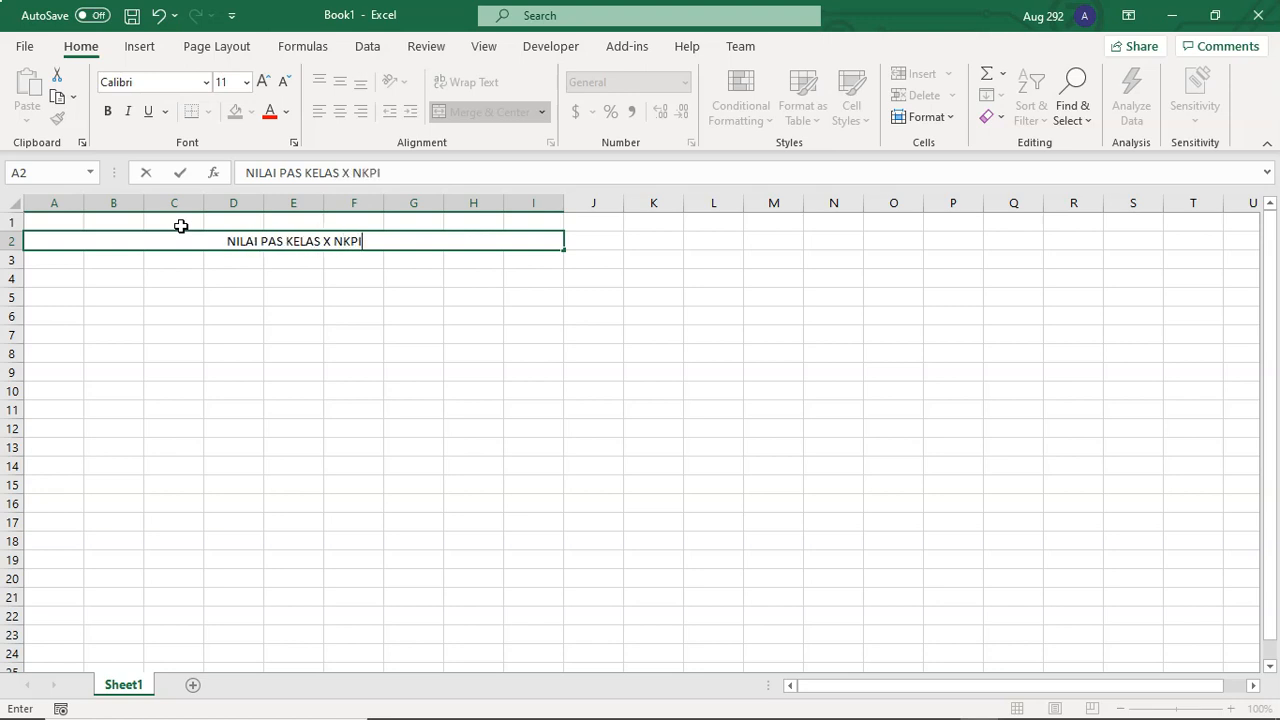
key("BackSpace")
key("BackSpace")
key("BackSpace")
key("BackSpace")
key("BackSpace")
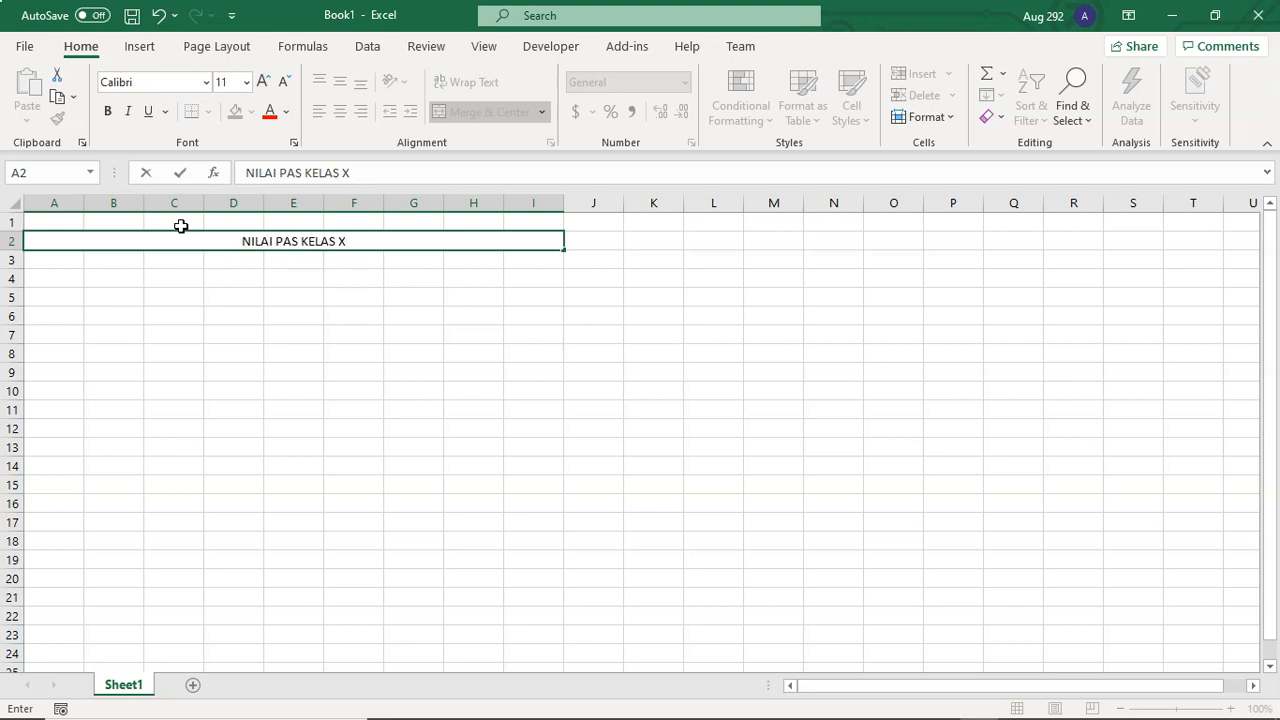
left_click(212, 447)
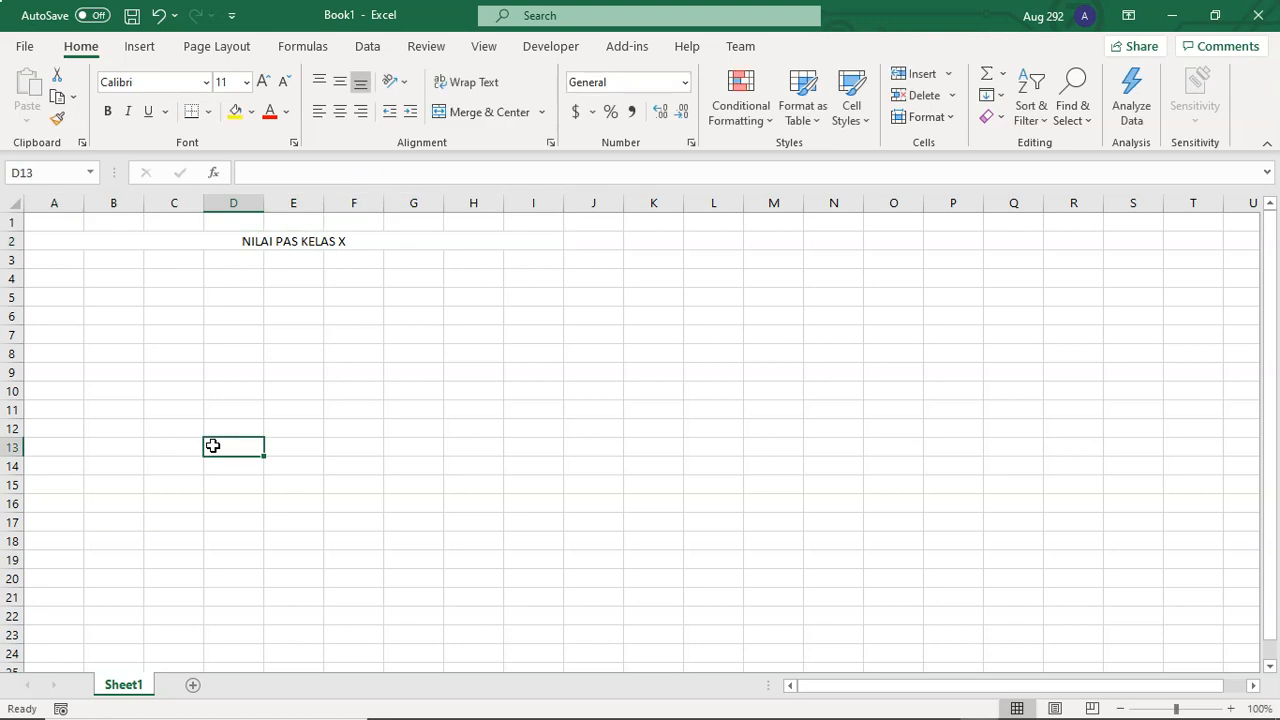
Make the title in row 2 bold and enlarge its font size to 20.
left_click(249, 241)
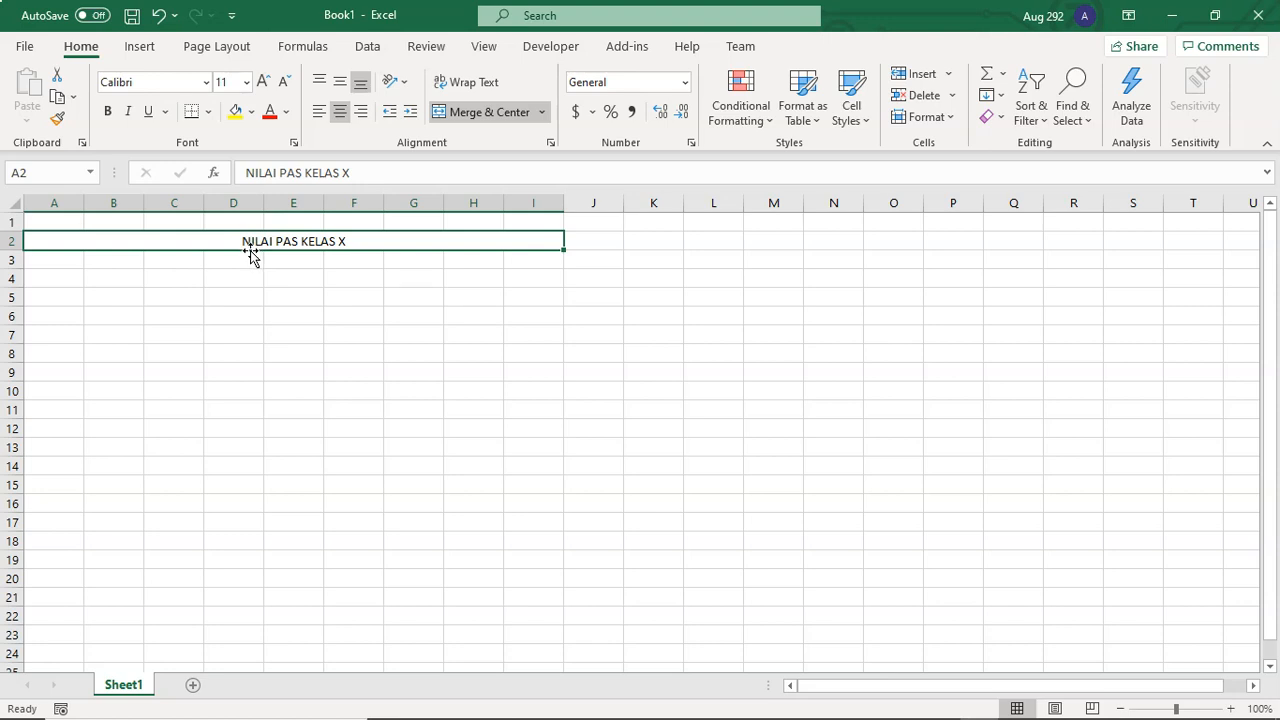
left_click(108, 111)
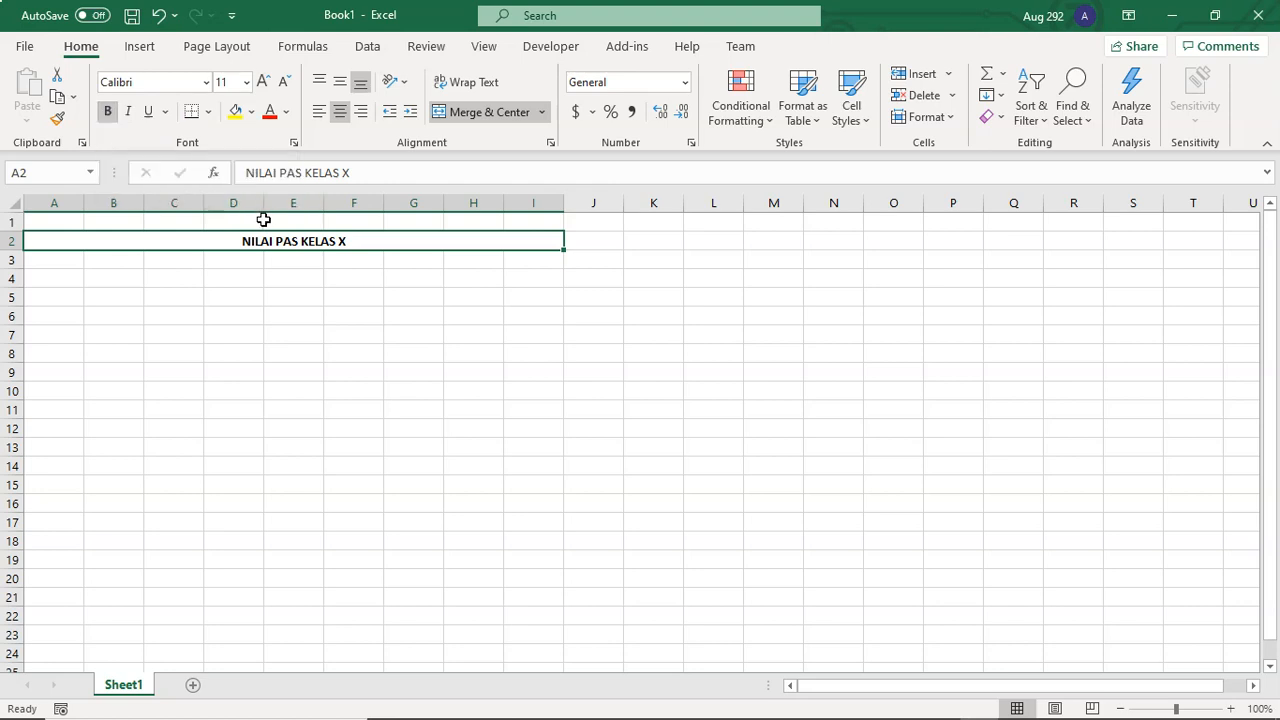
left_click(264, 82)
left_click(264, 82)
left_click(264, 82)
left_click(264, 82)
left_click(264, 82)
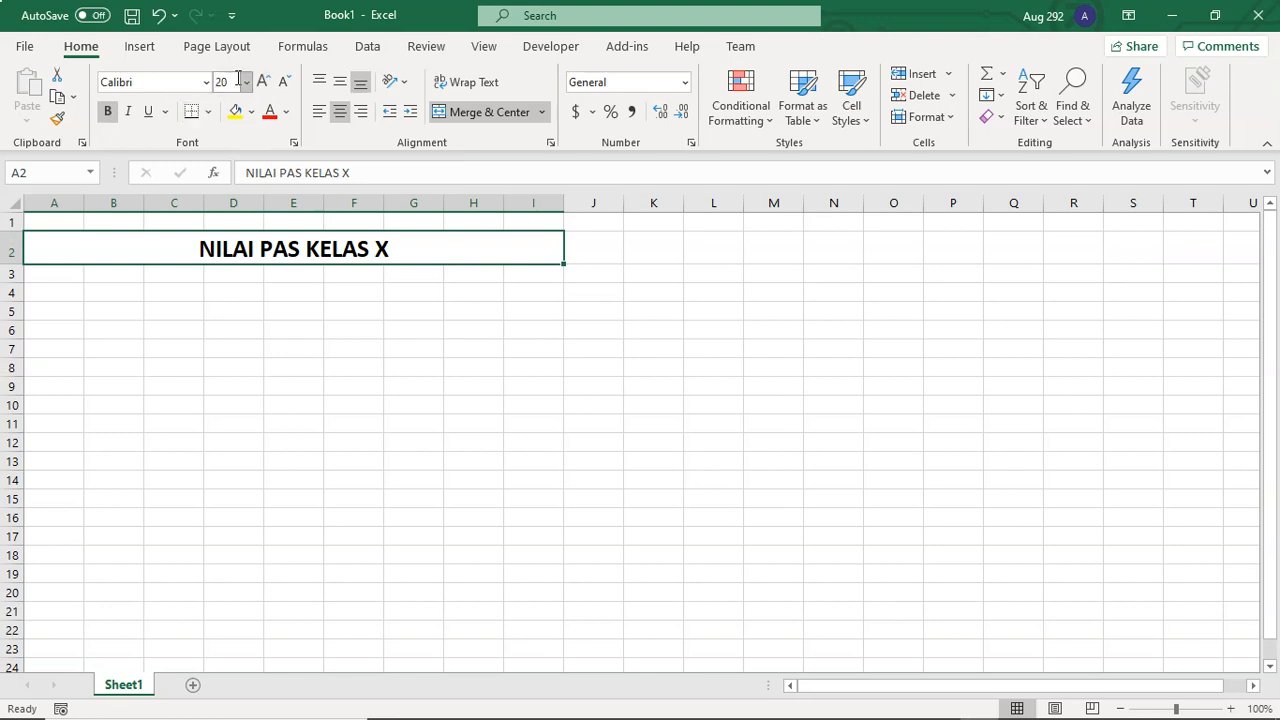
left_click(249, 84)
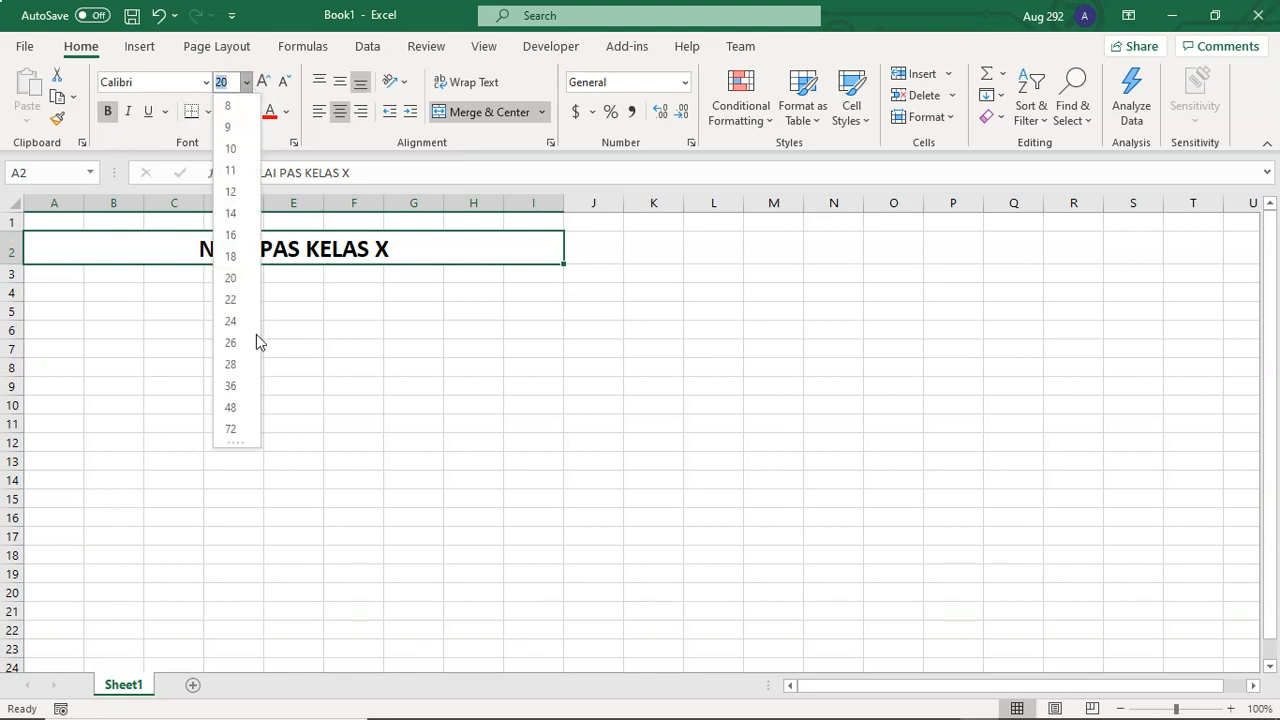
left_click(264, 82)
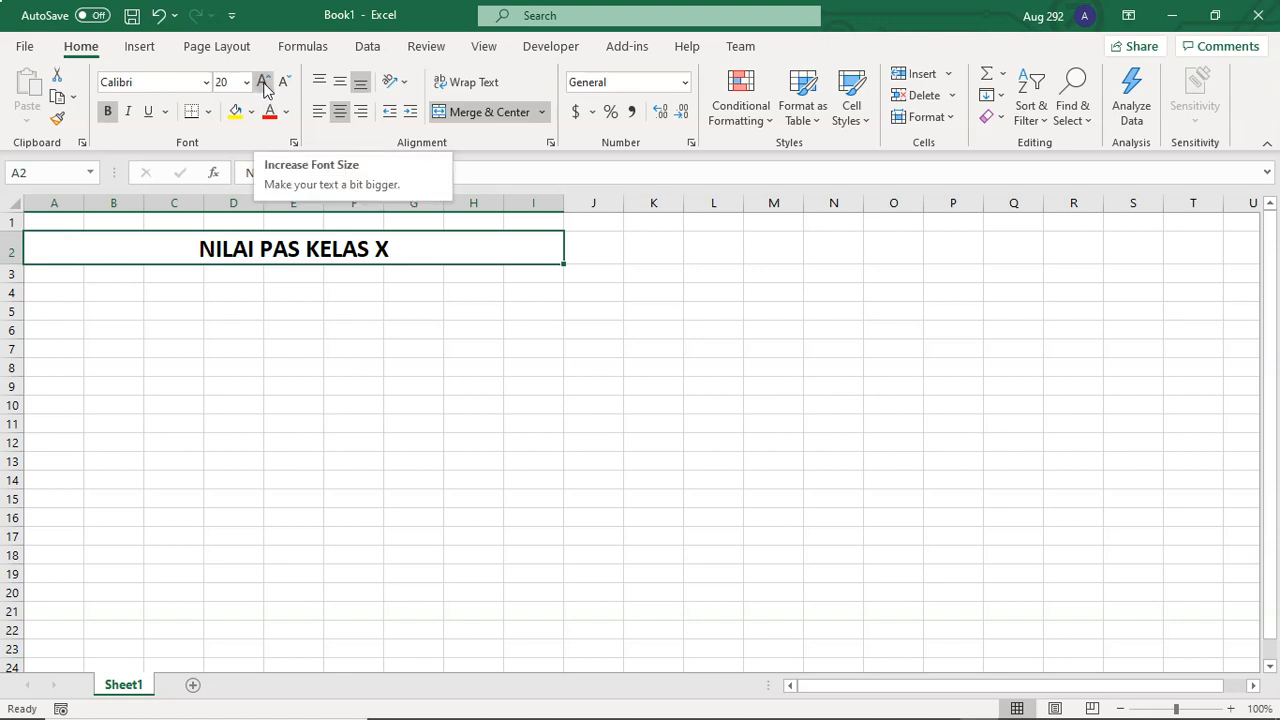
Change the title's font to Times New Roman and reduce its size to 18.
left_click(150, 82)
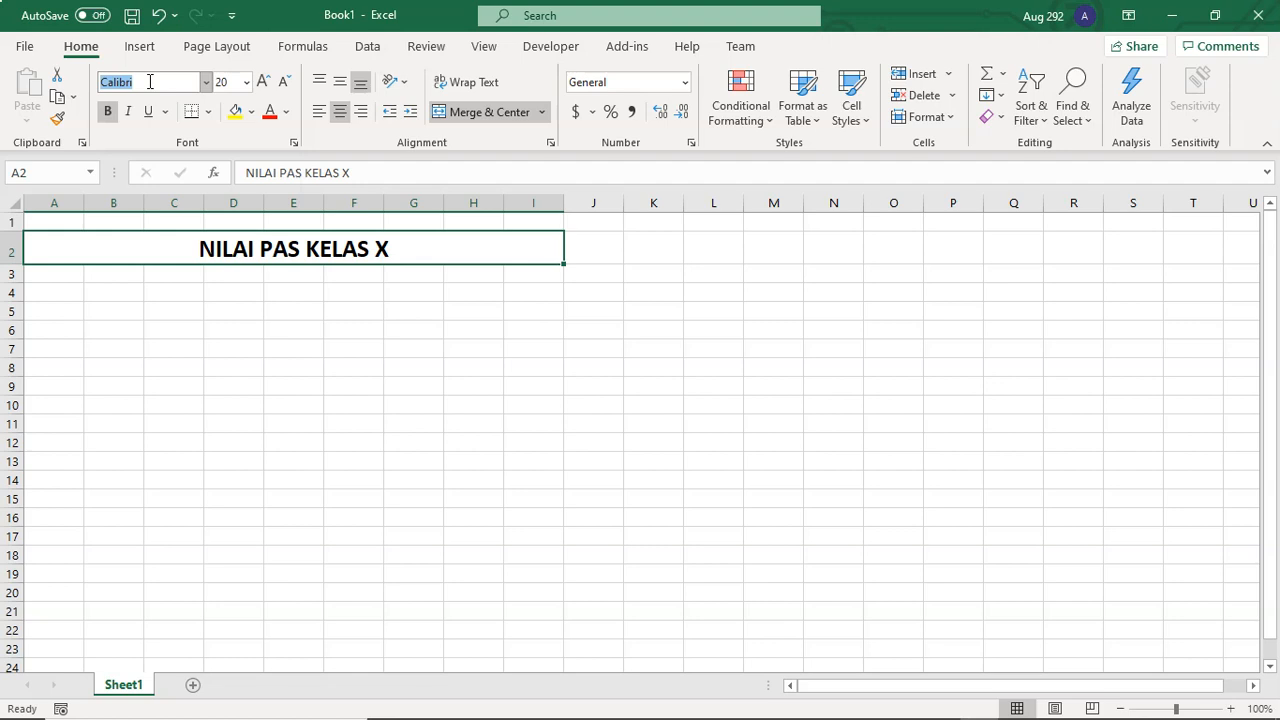
type("Times New Roman")
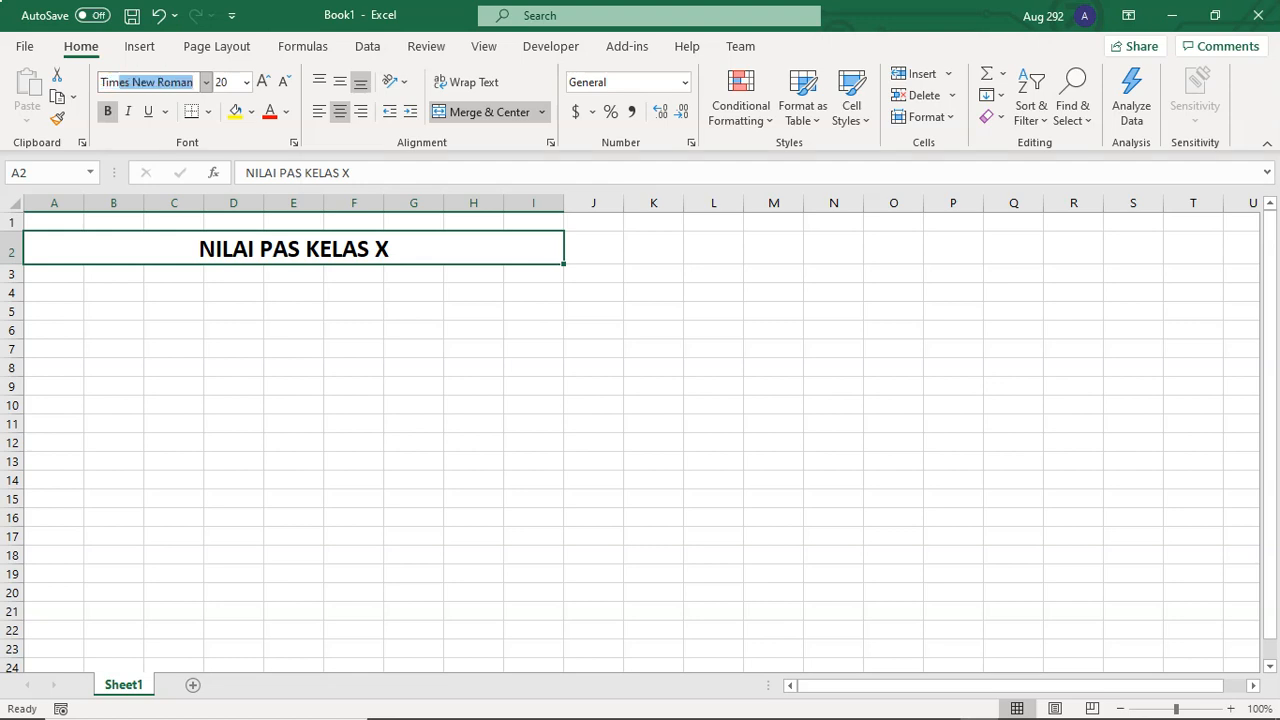
key("Return")
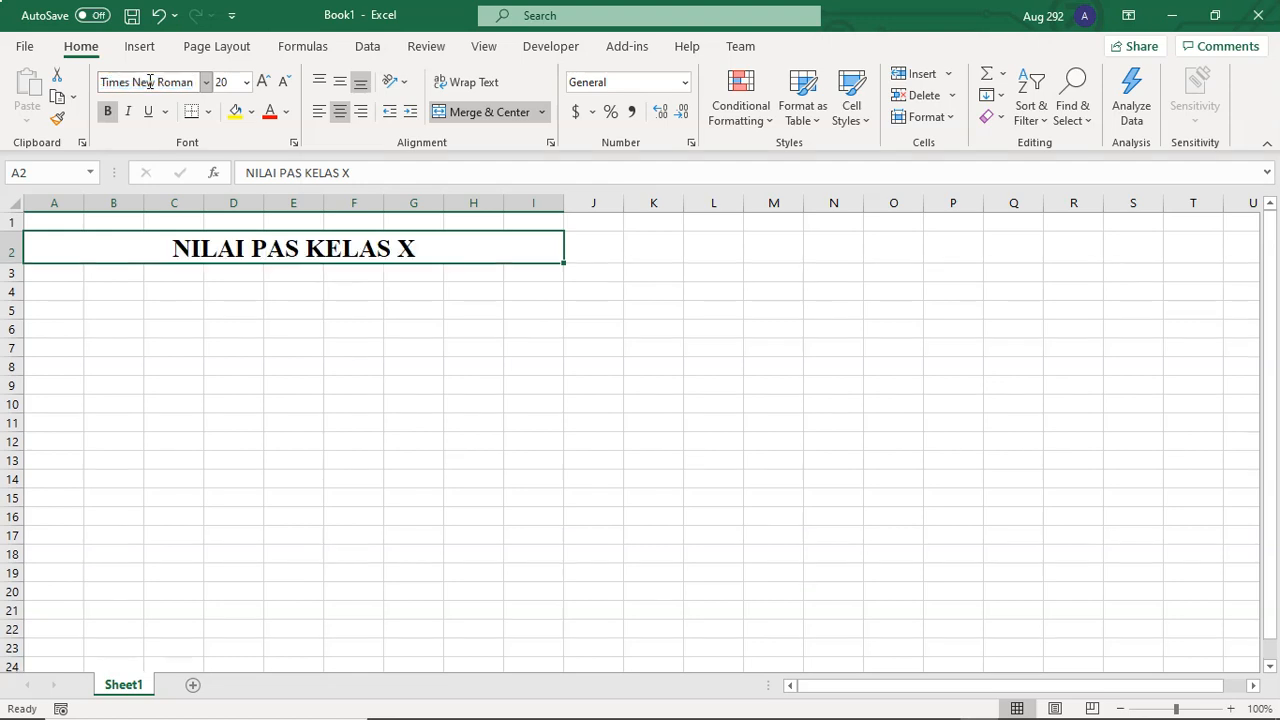
left_click(205, 82)
scroll(202, 280, "down", 6)
scroll(208, 430, "down", 2)
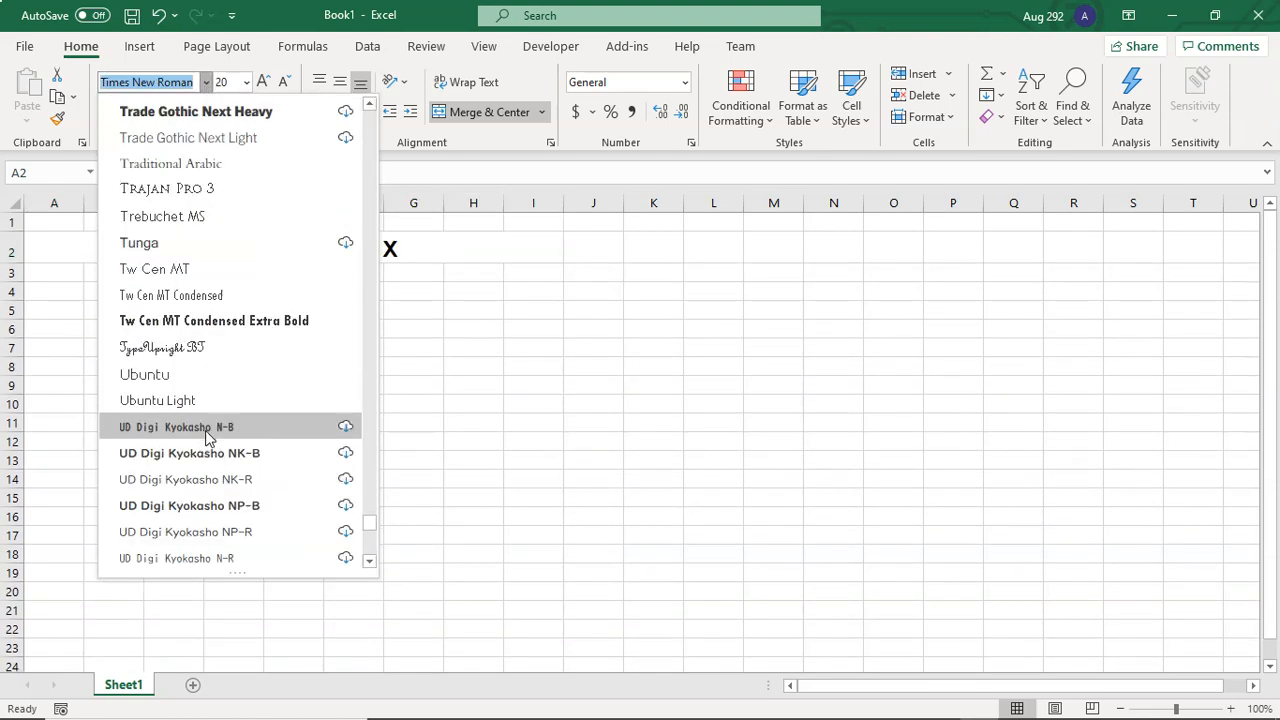
left_click(666, 423)
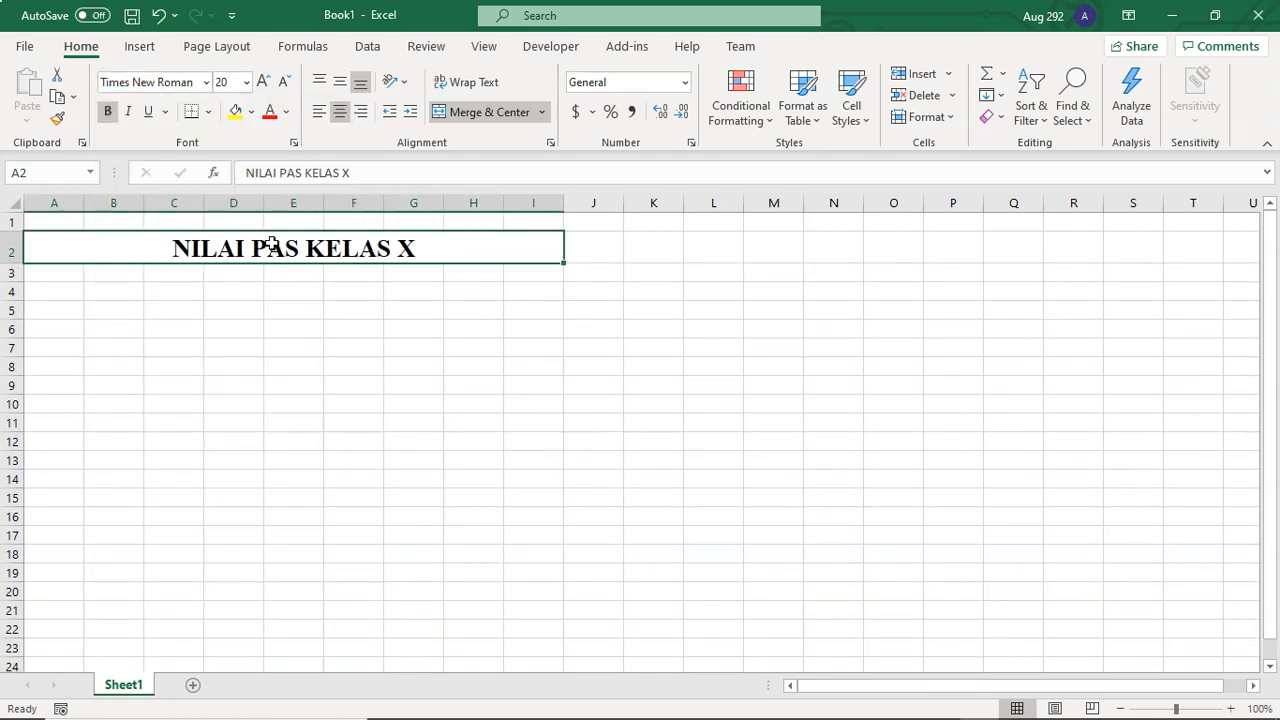
left_click(285, 82)
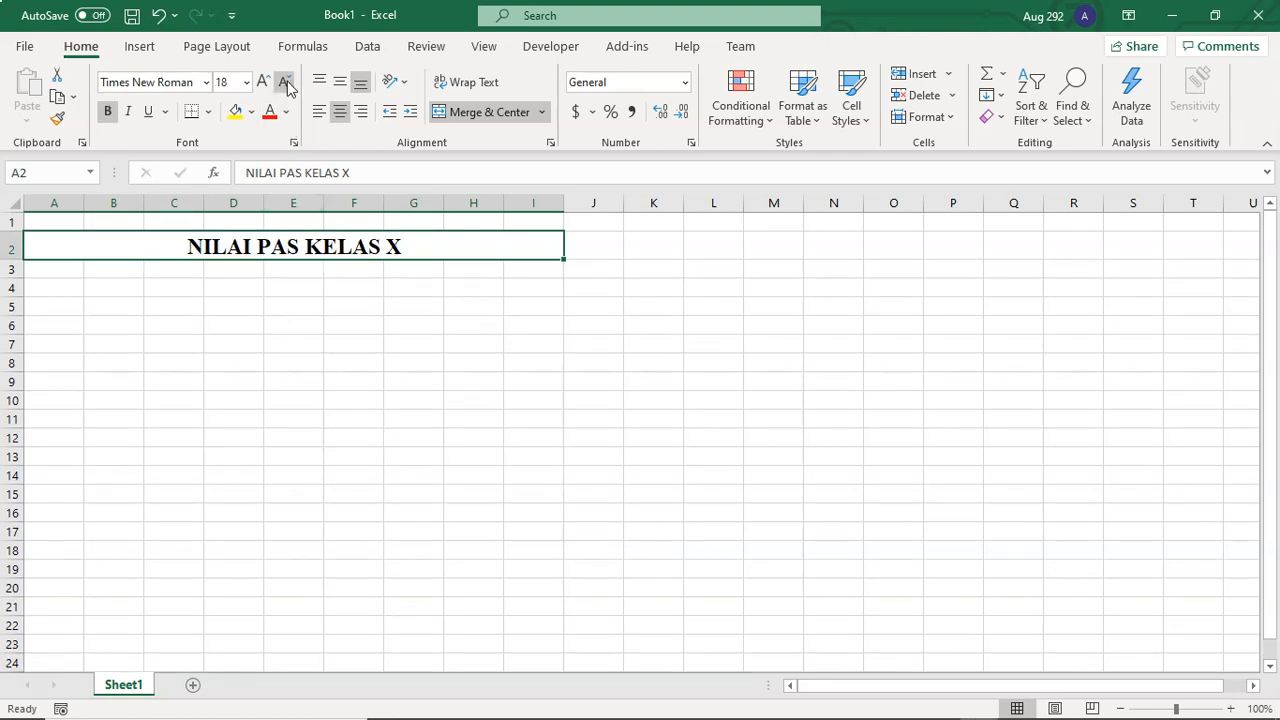
left_click(283, 383)
Enter the column headers NO, NAMA, MAT, IPA, B.INDONESIA and PENJAS in cells A3 through F3.
left_click(57, 269)
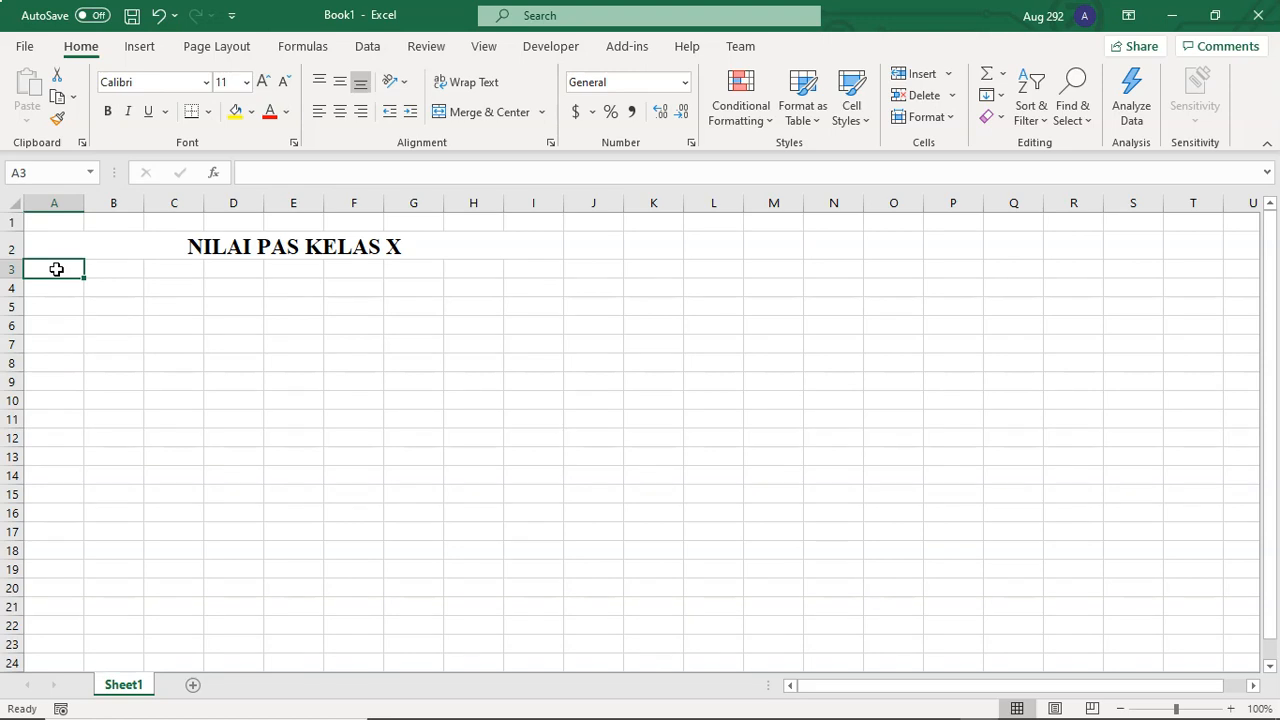
type("NO")
key("Tab")
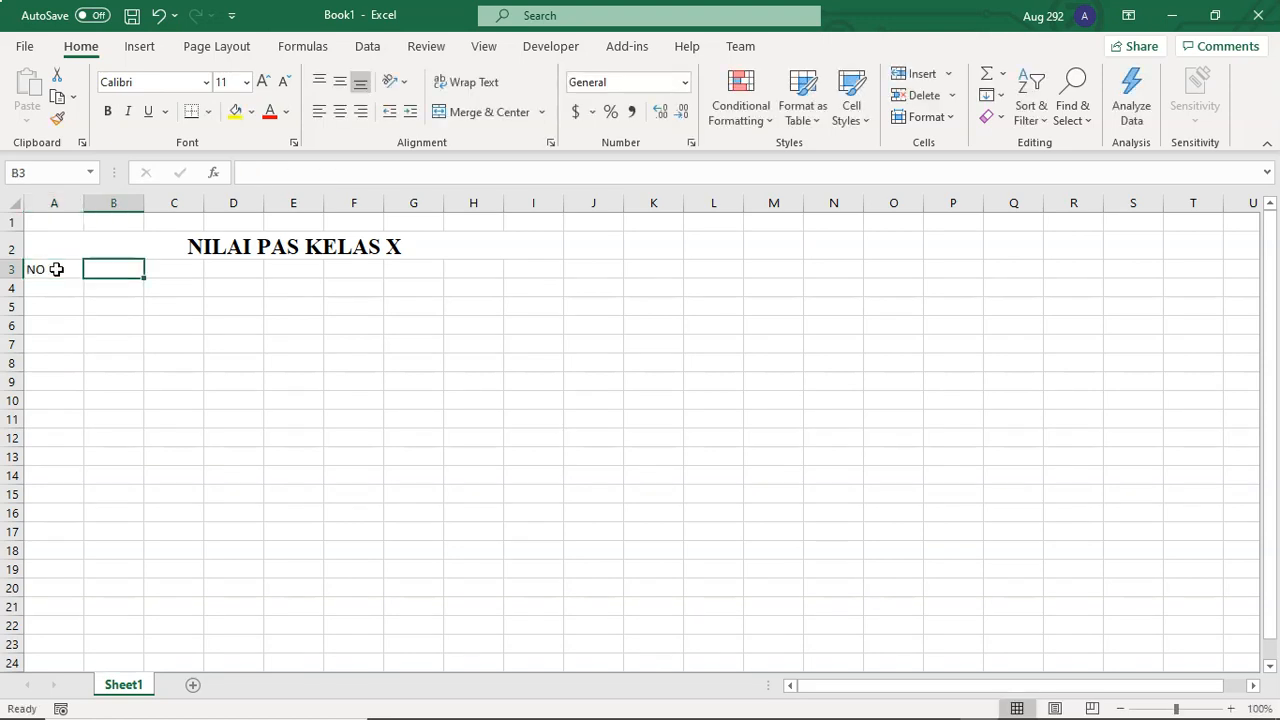
type("NAMA")
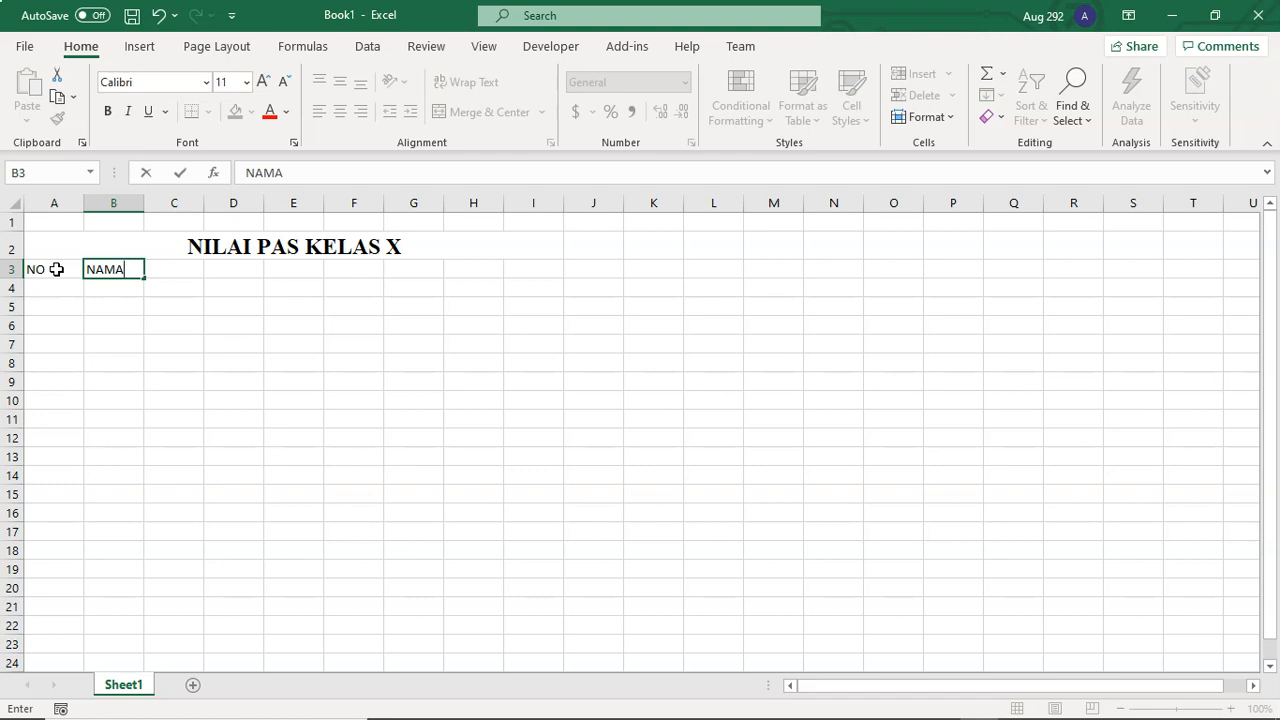
key("Tab")
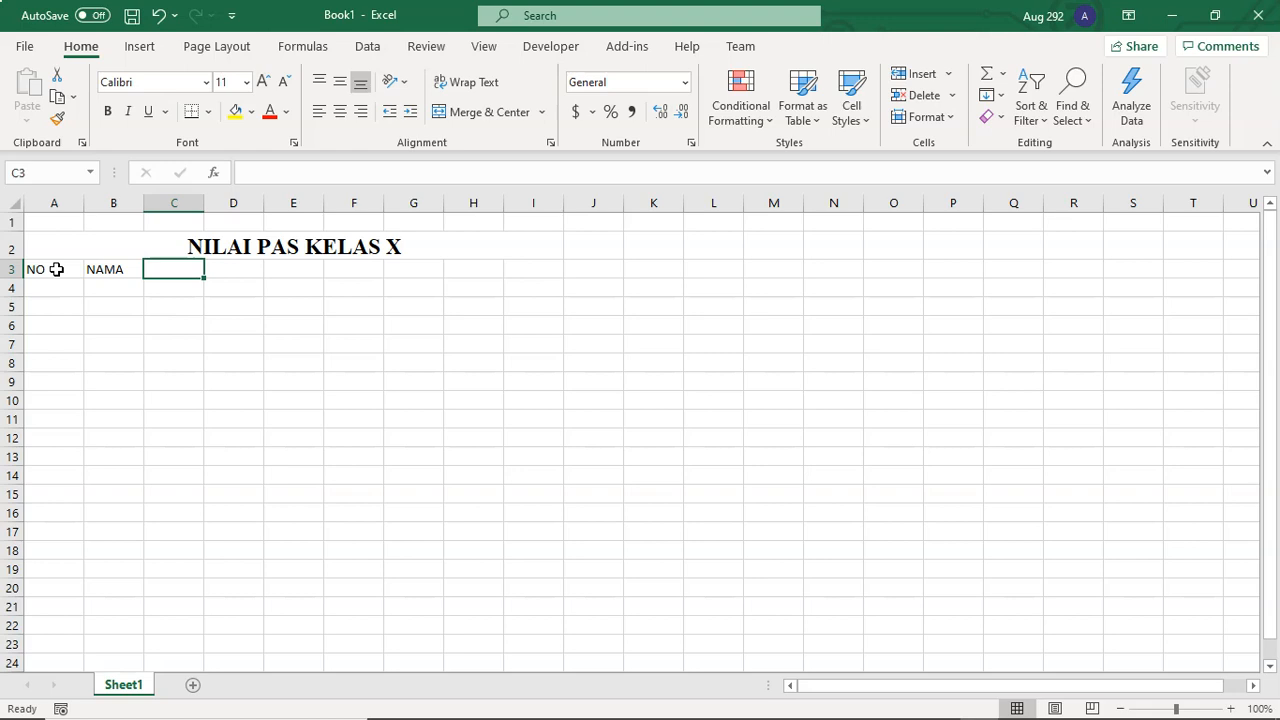
type("MAT")
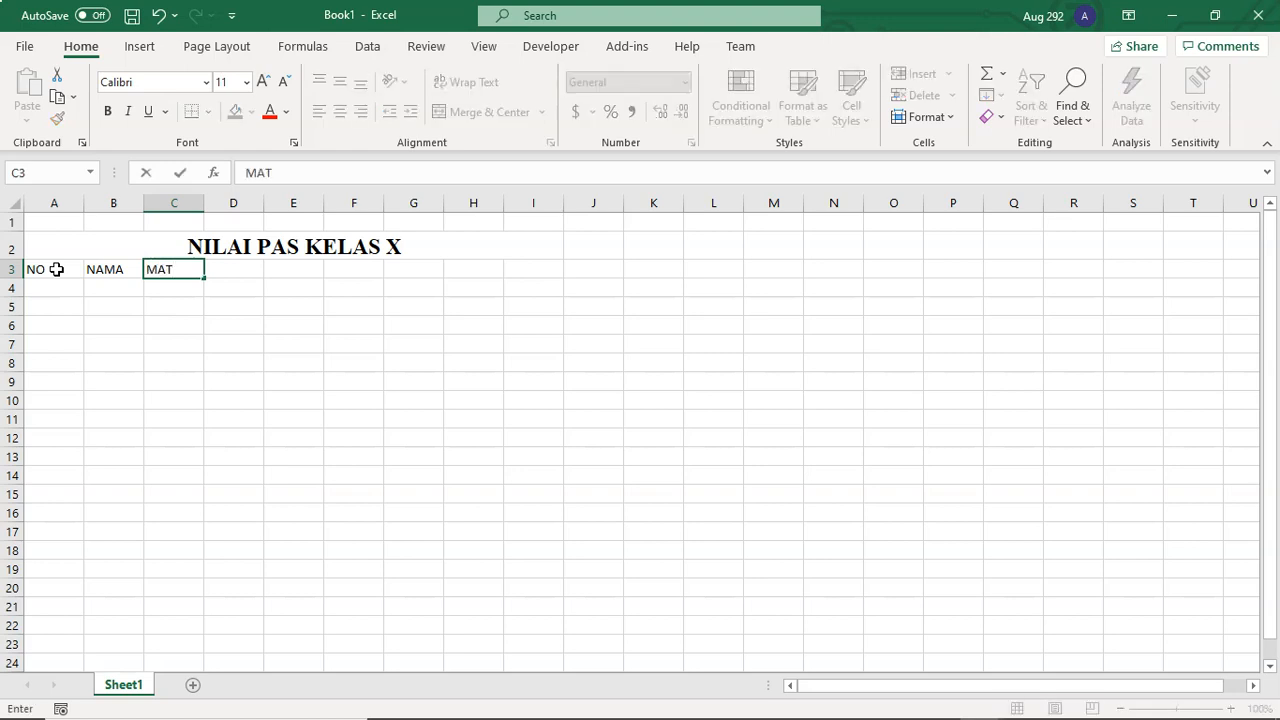
key("Tab")
type("IPA")
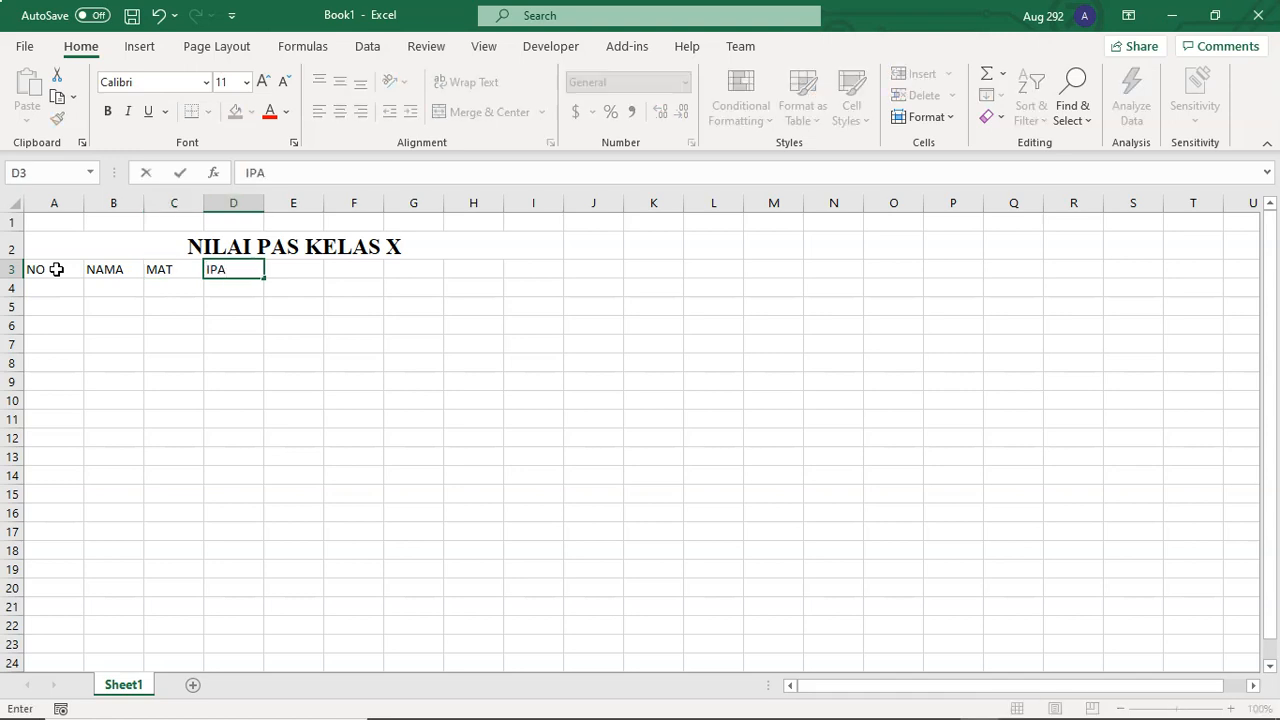
key("Tab")
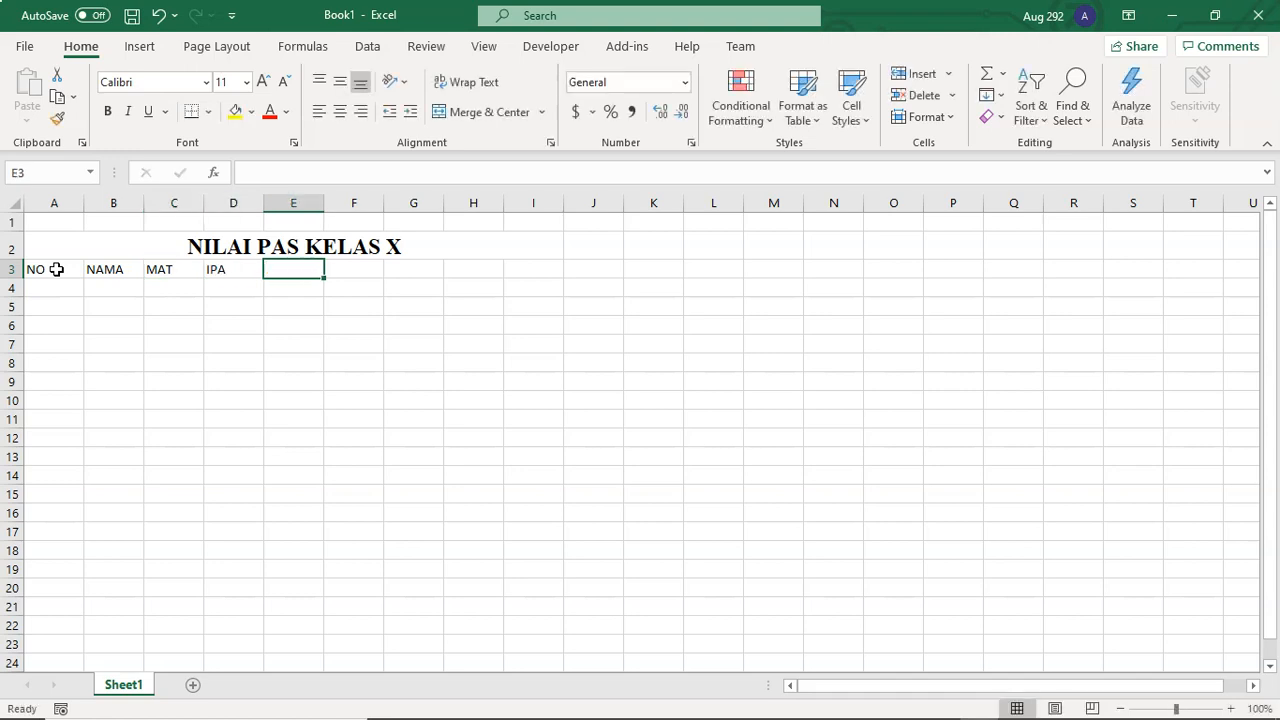
type("B.INDONESIA")
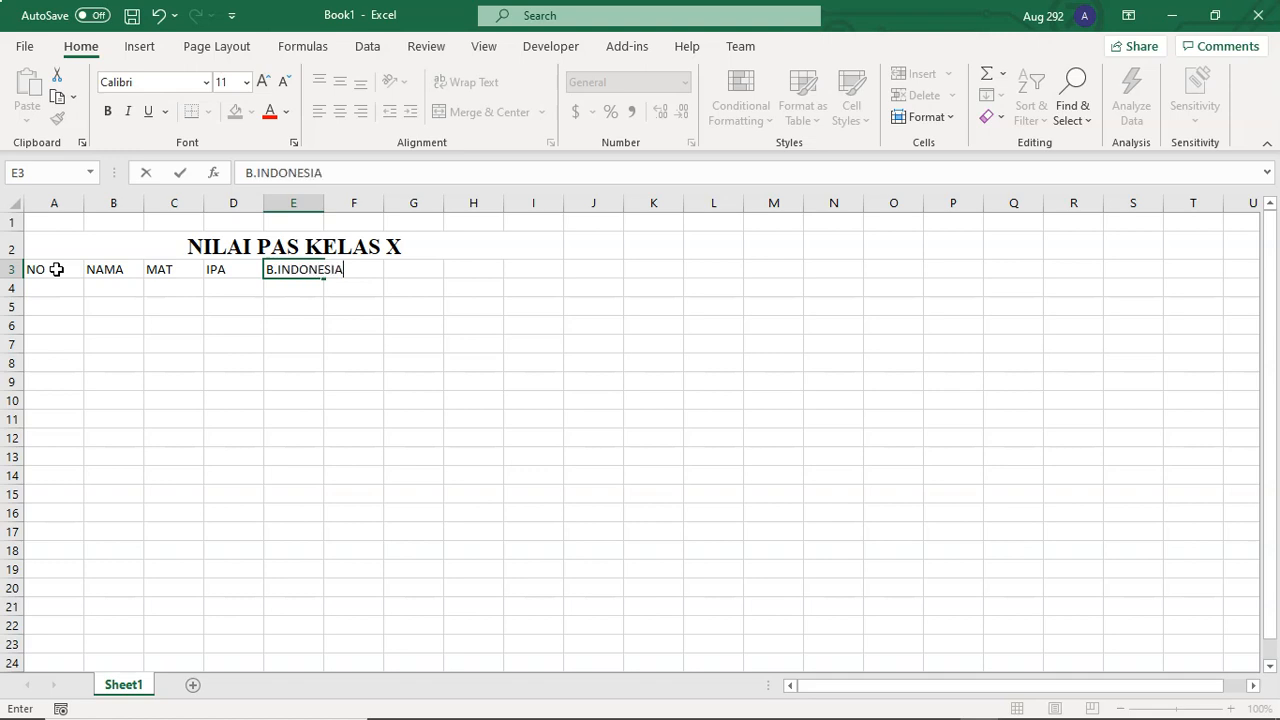
key("Tab")
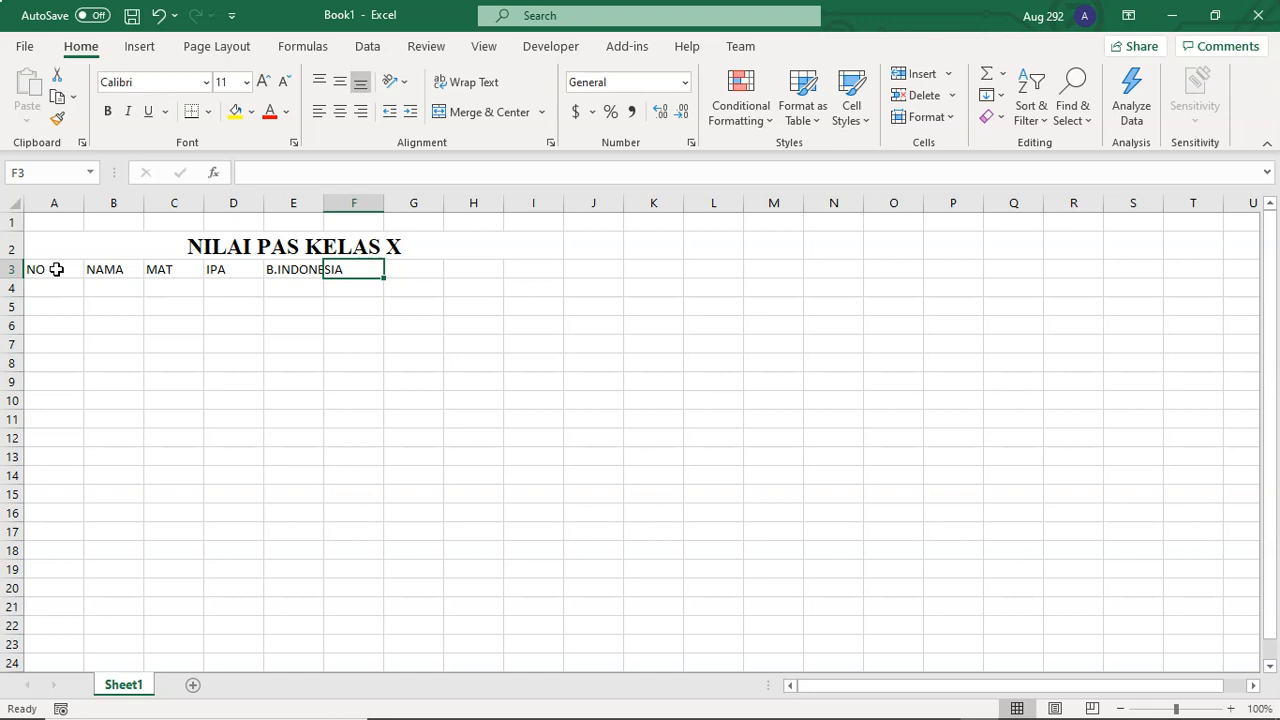
type("PENJAS")
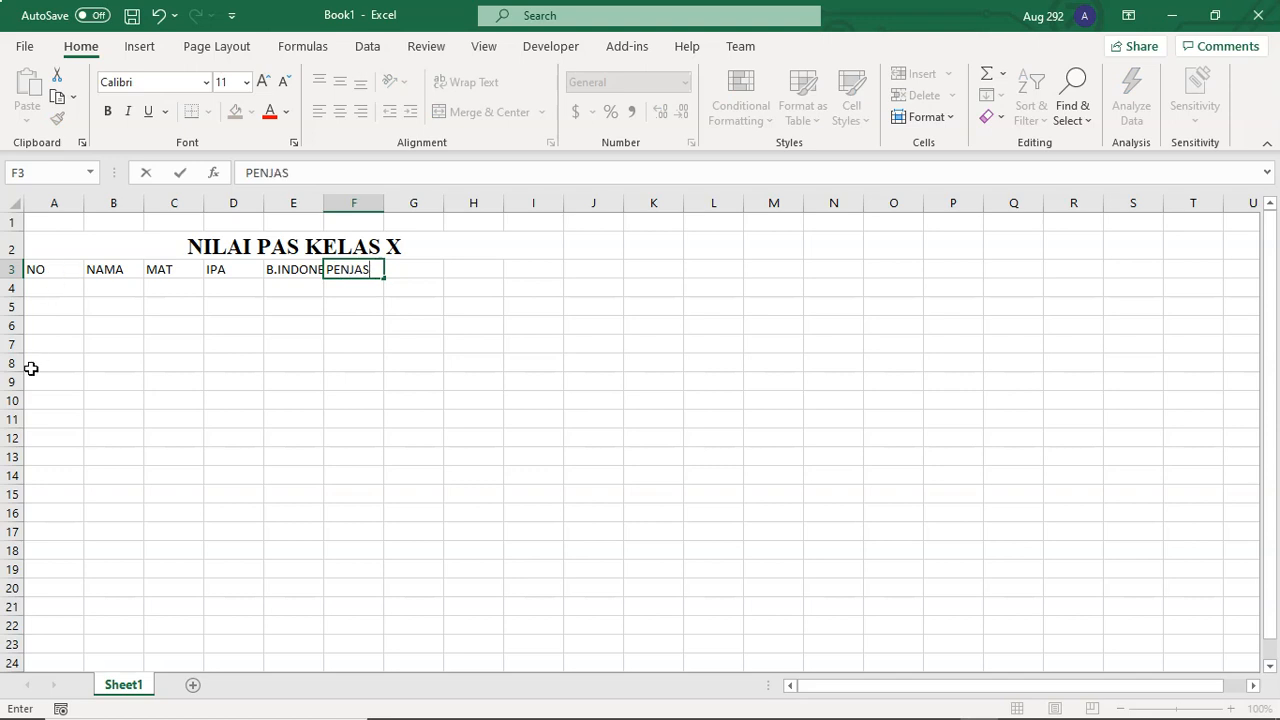
left_click(280, 364)
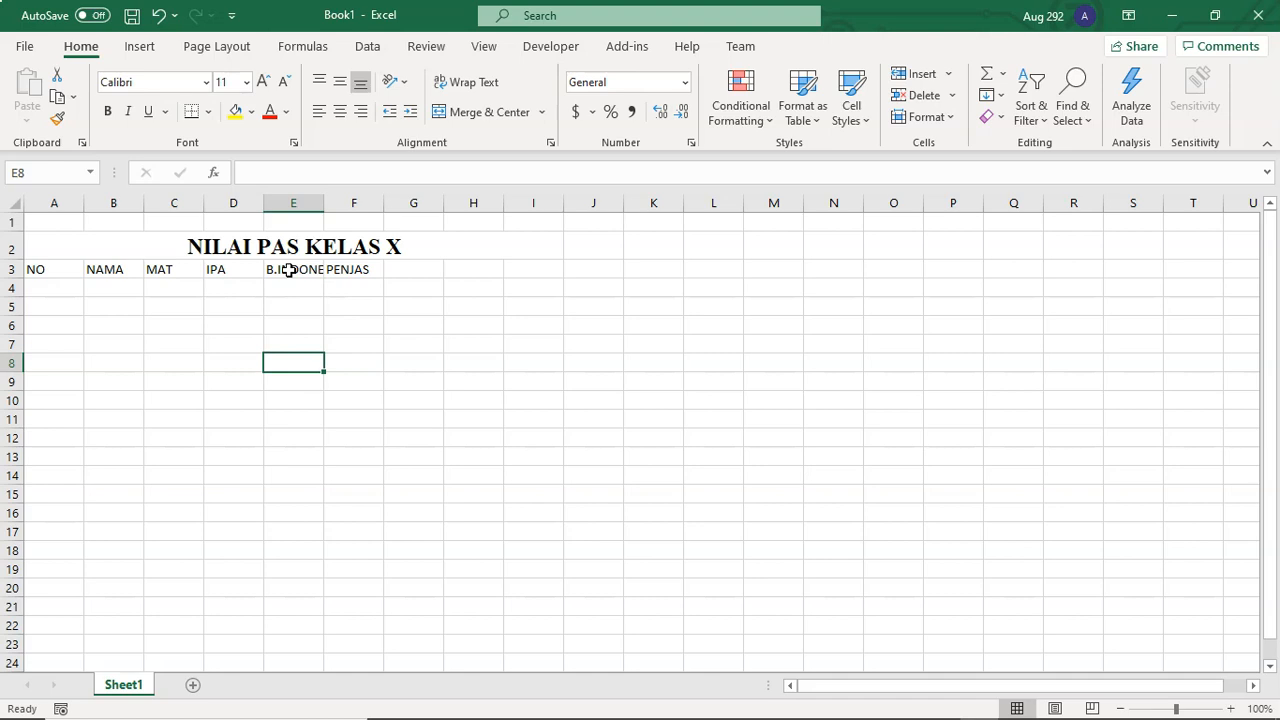
Widen columns B and E, and narrow columns A, C, D and F to suit their headers.
left_click(288, 270)
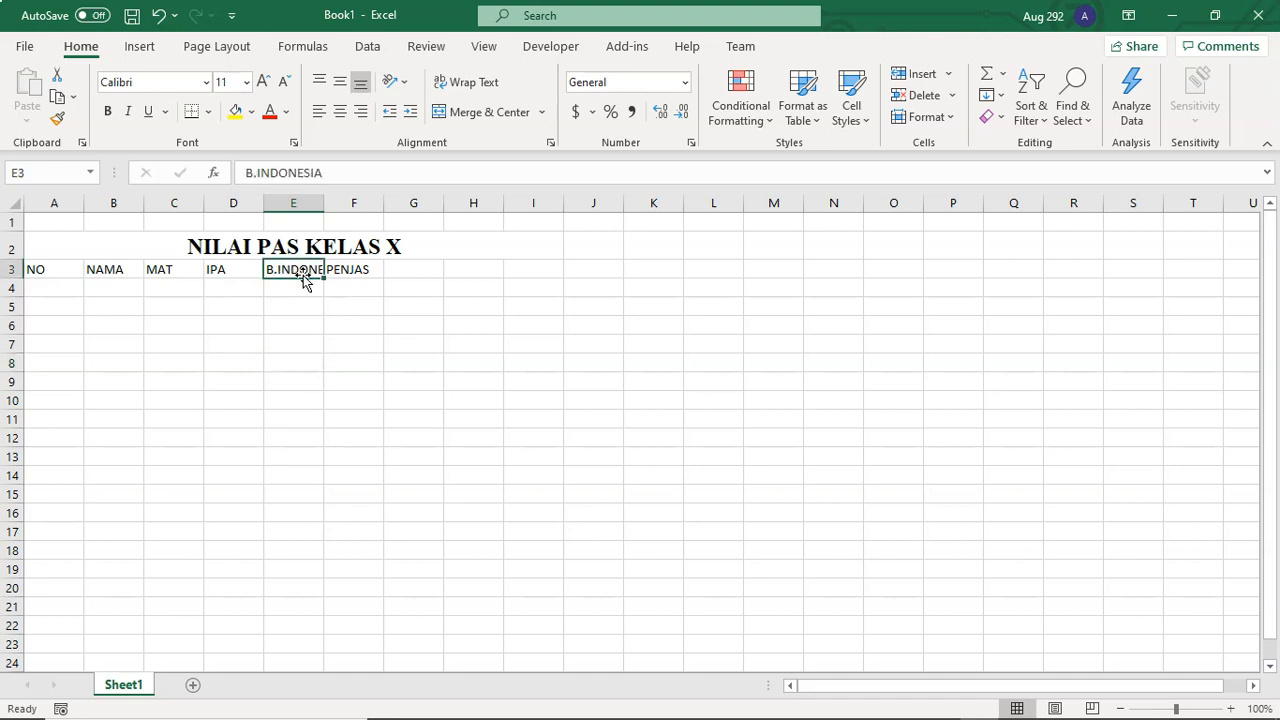
left_click_drag(325, 202, 357, 210)
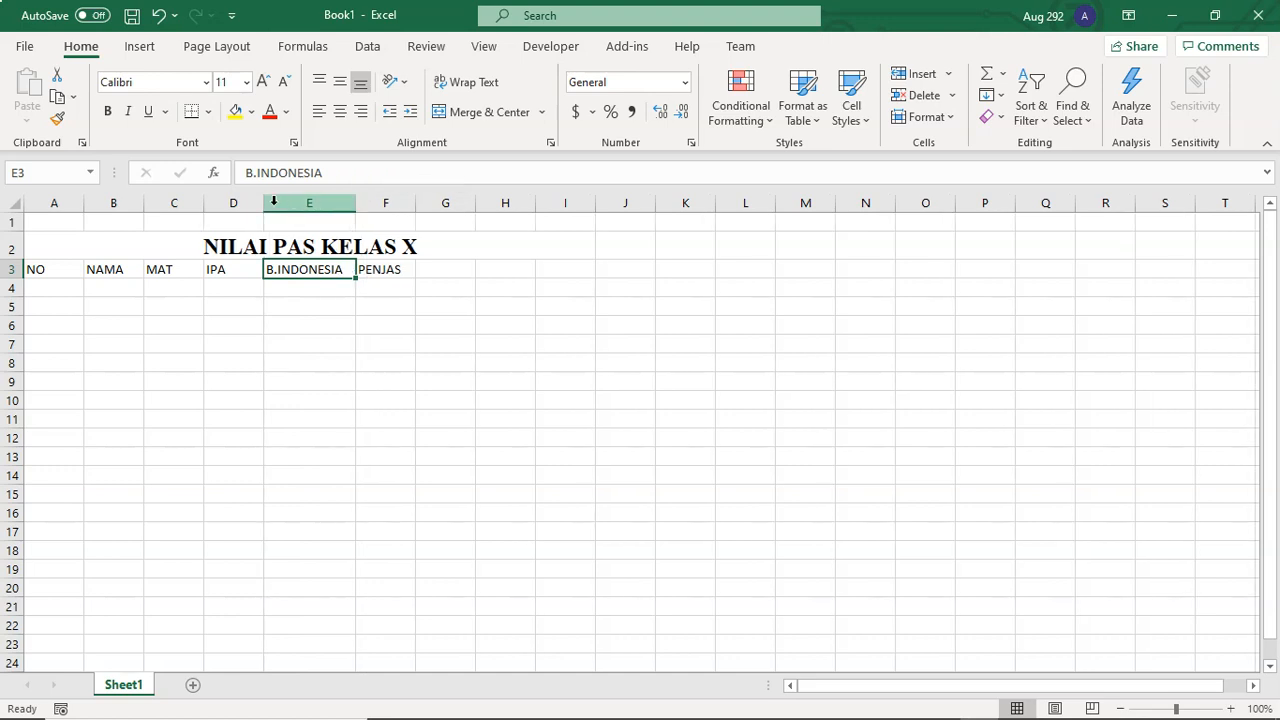
left_click_drag(414, 203, 405, 203)
mouse_move(263, 203)
left_mouse_down()
mouse_move(176, 204)
mouse_move(254, 209)
left_mouse_up()
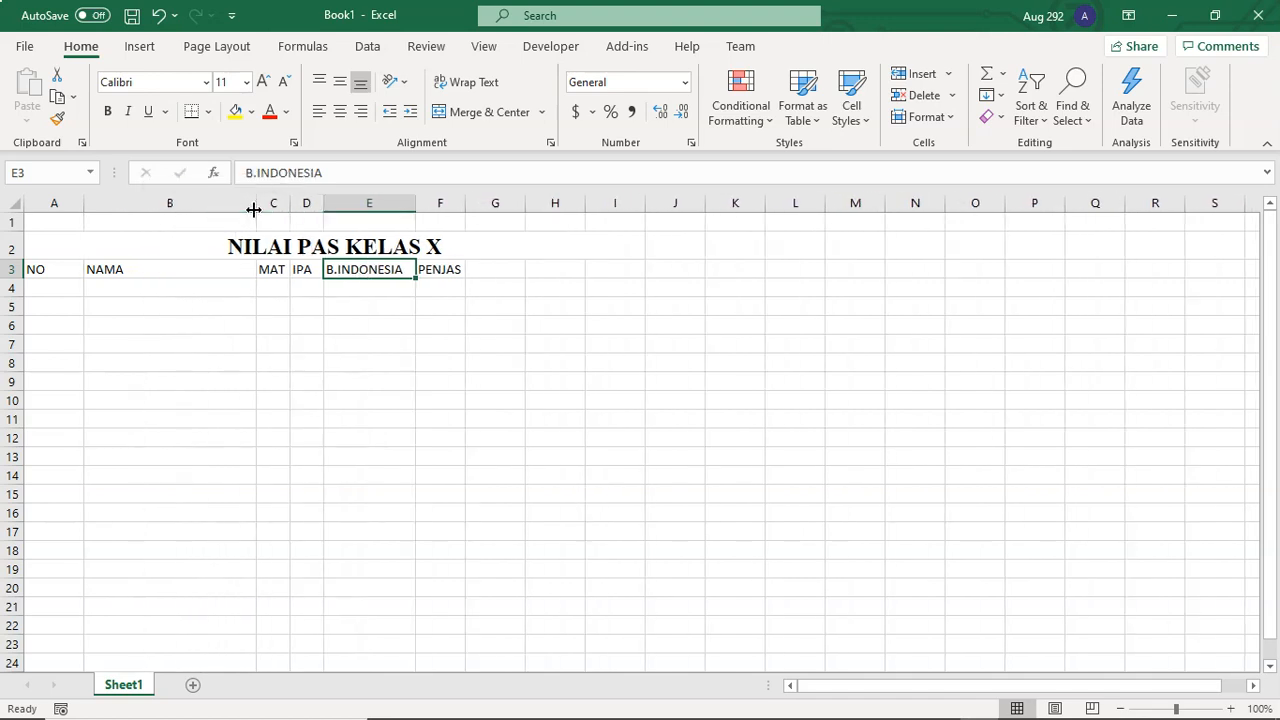
left_click_drag(81, 204, 68, 205)
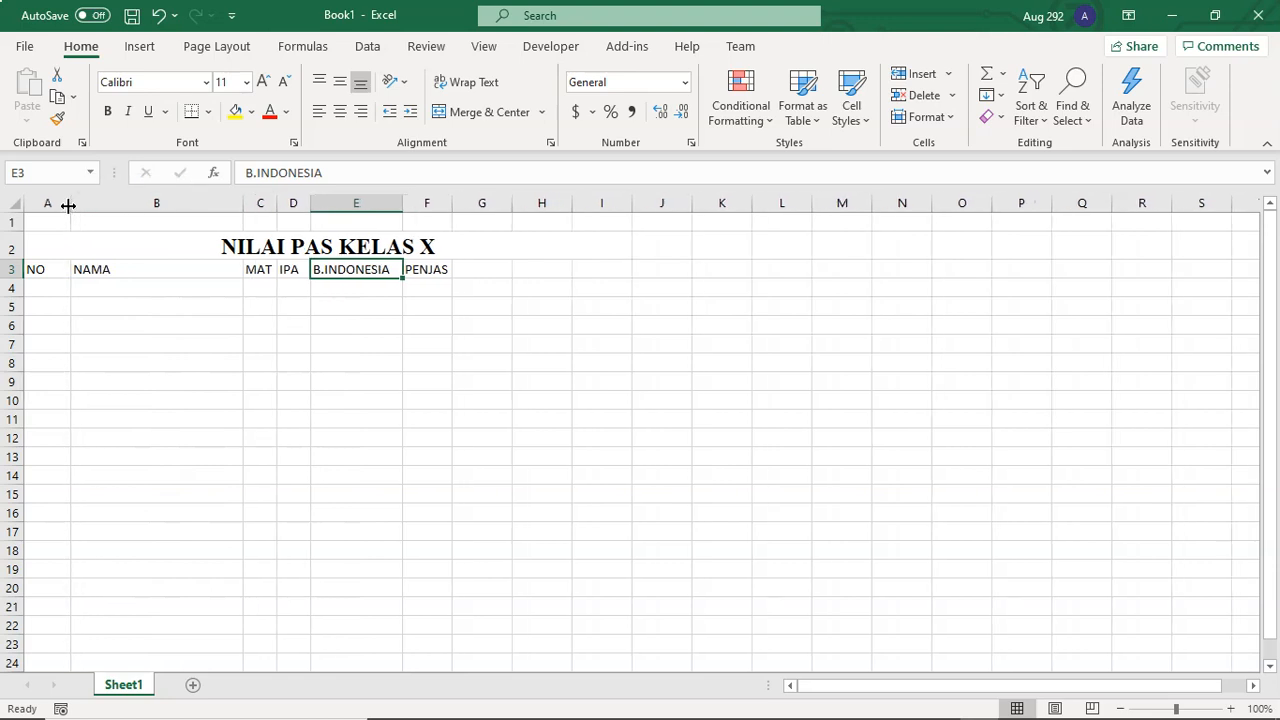
left_click(362, 404)
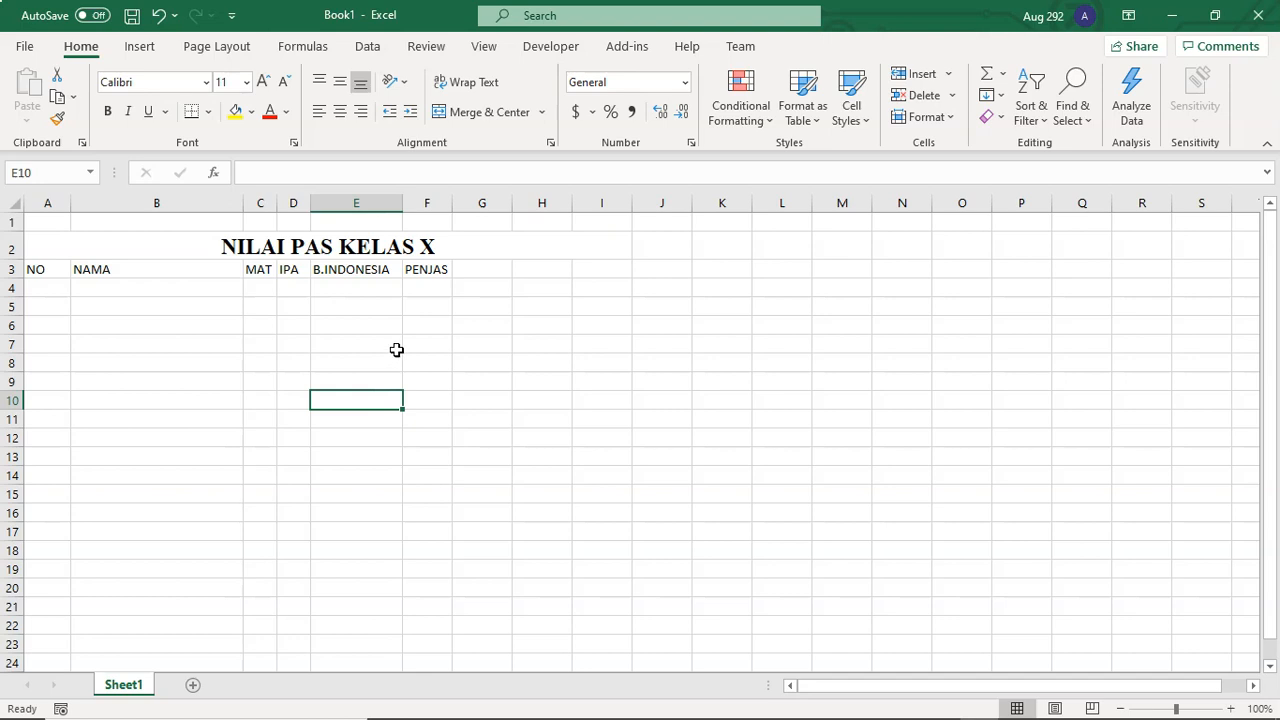
Enter the header RATA-RATA in cell G3 and widen column G to fit it.
left_click(462, 268)
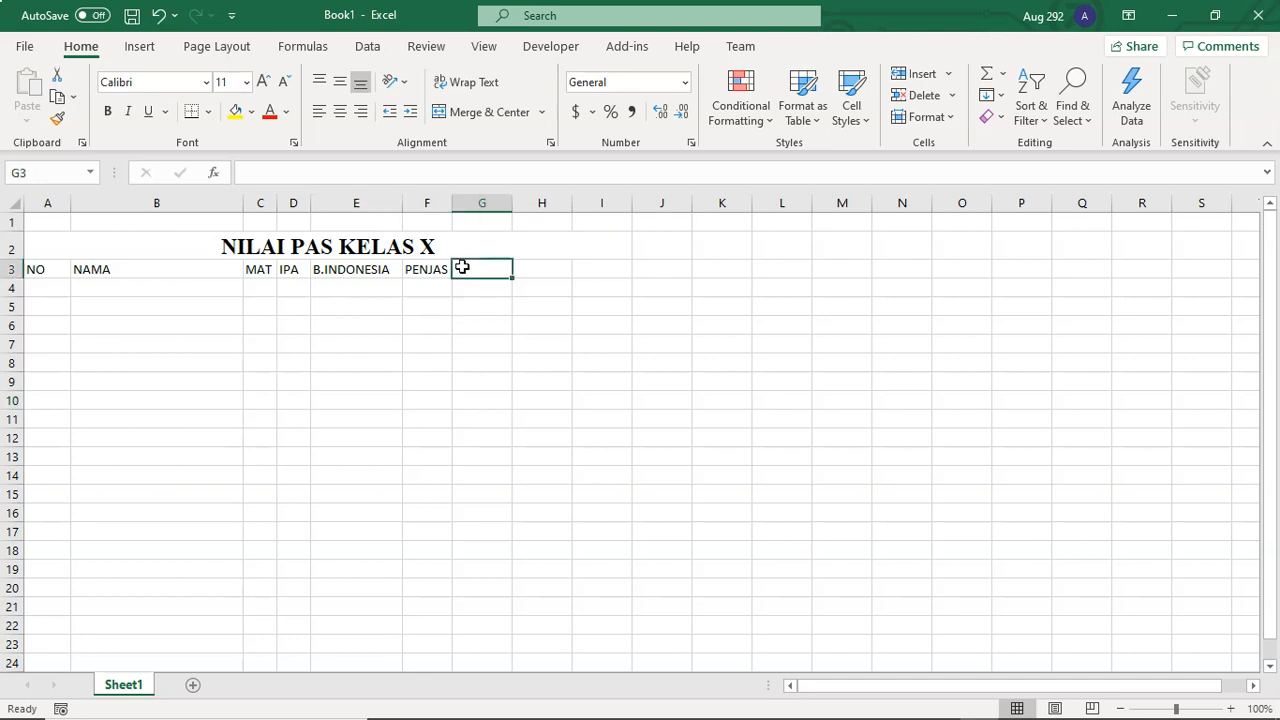
type("RATA-RATA")
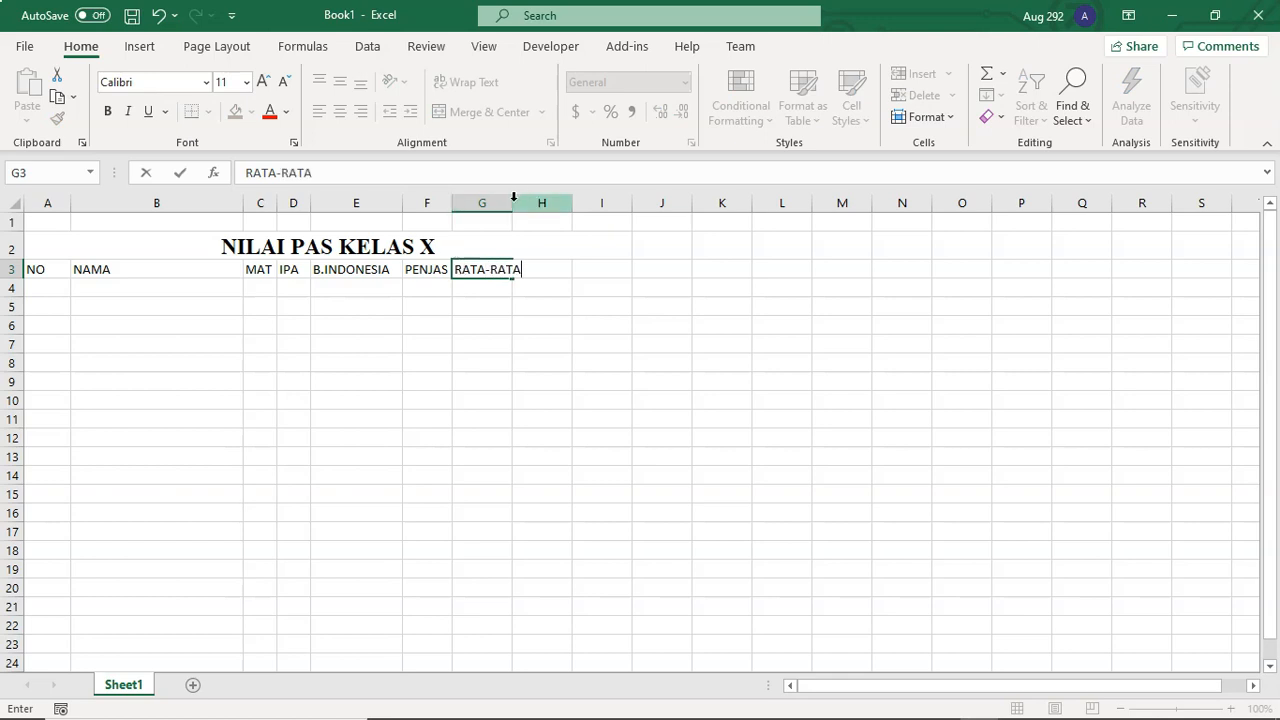
key("Up")
left_click_drag(511, 200, 532, 202)
Replace the header in cell G3 with JUMLAH and narrow column G to suit it.
left_click(487, 270)
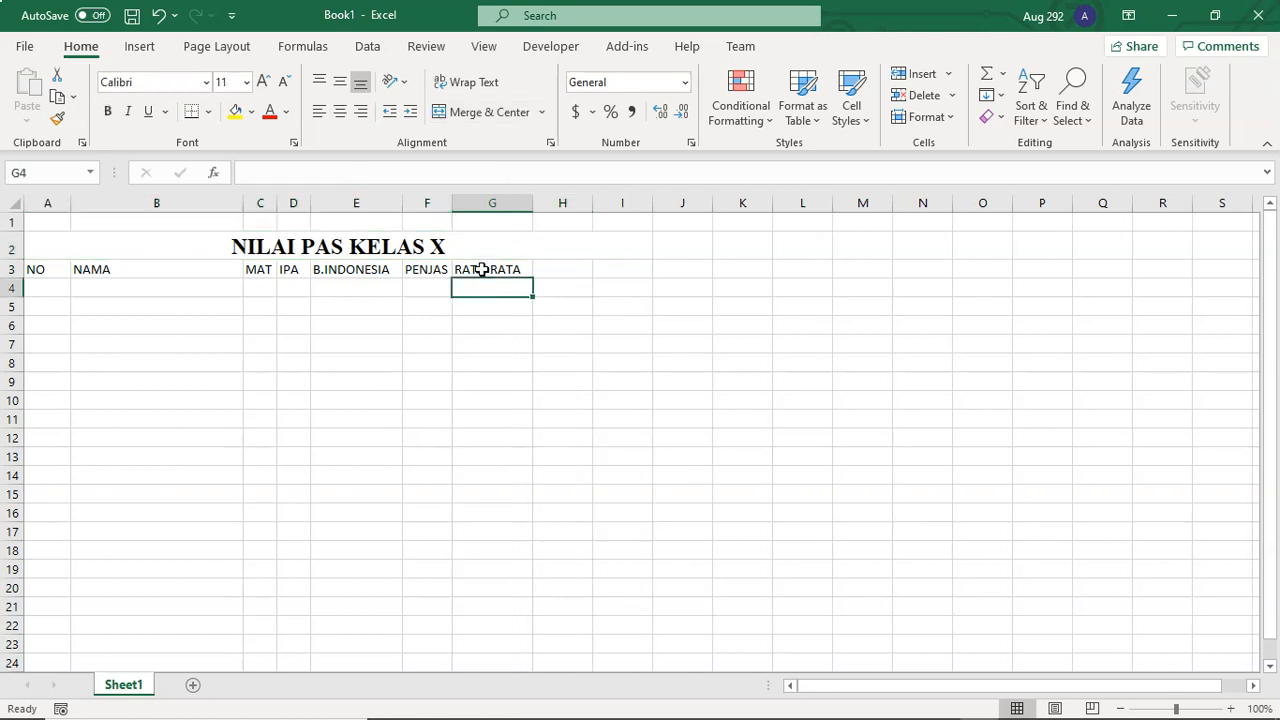
type("JUMLAH")
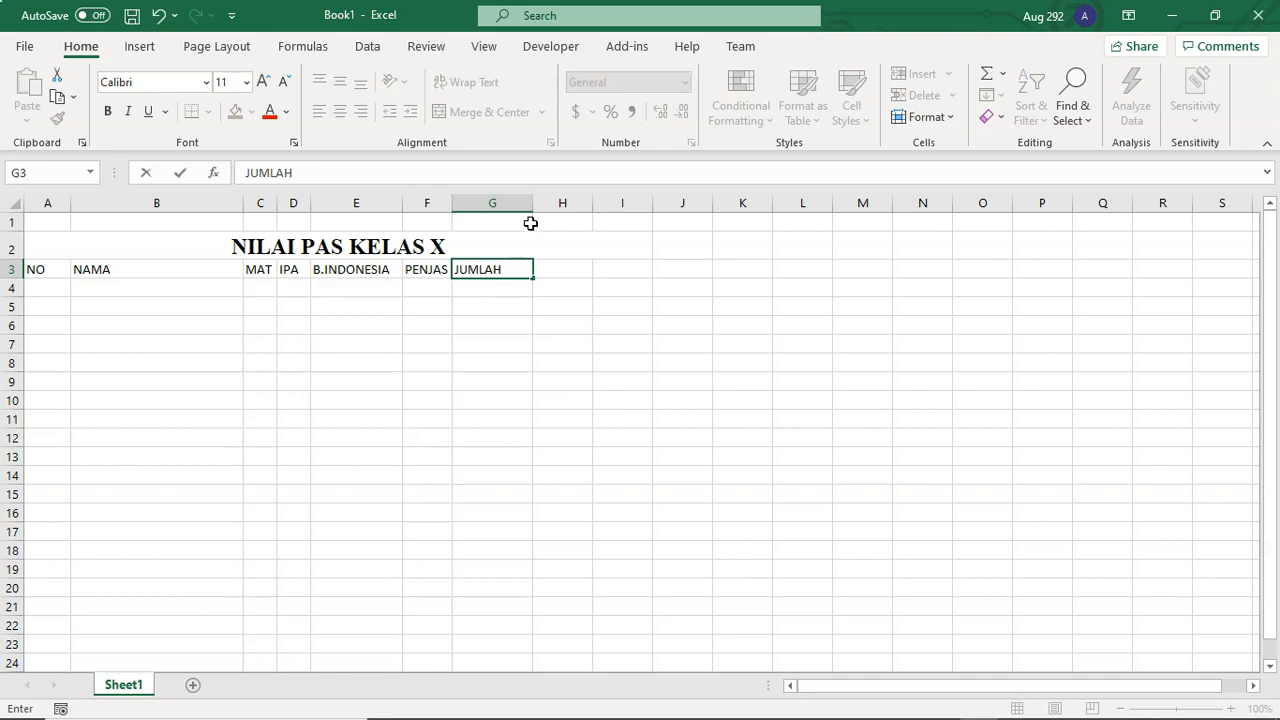
left_click(527, 205)
left_click(566, 251)
left_click_drag(533, 206, 512, 206)
Enter the header RATA-RATA in cell H3 and widen column H to fit the text.
left_click(524, 268)
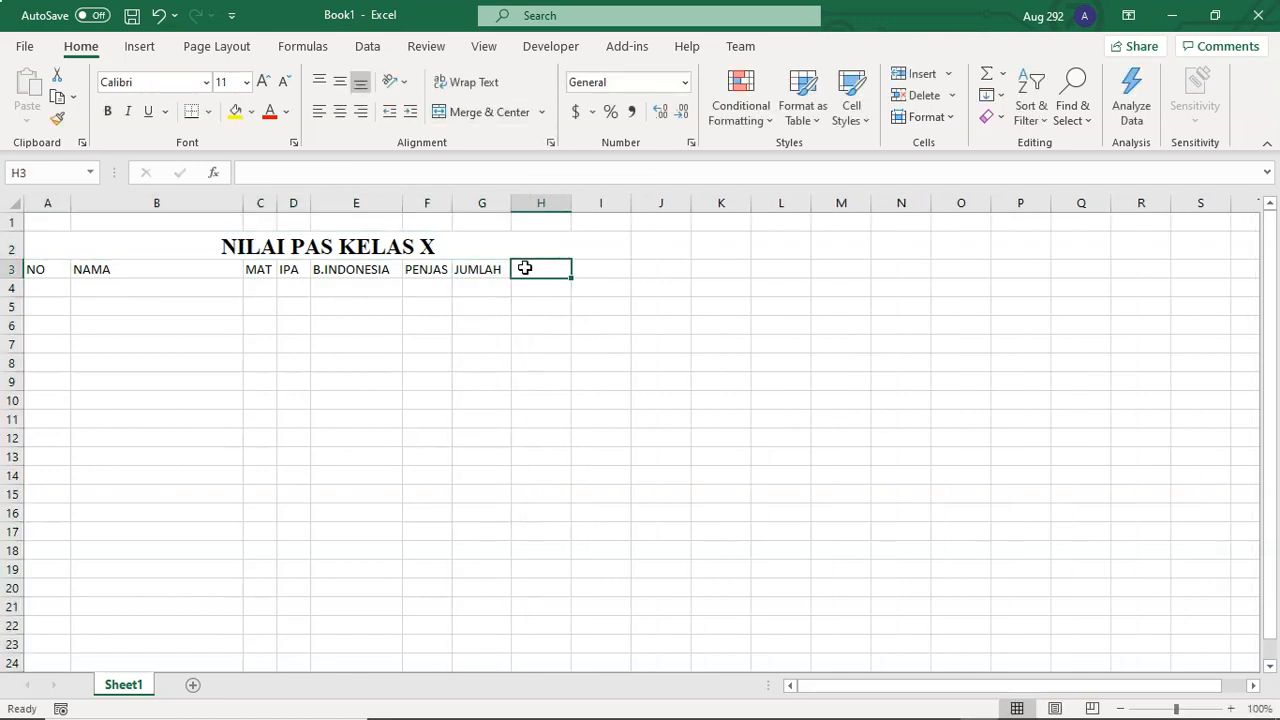
type("RATA-RATA")
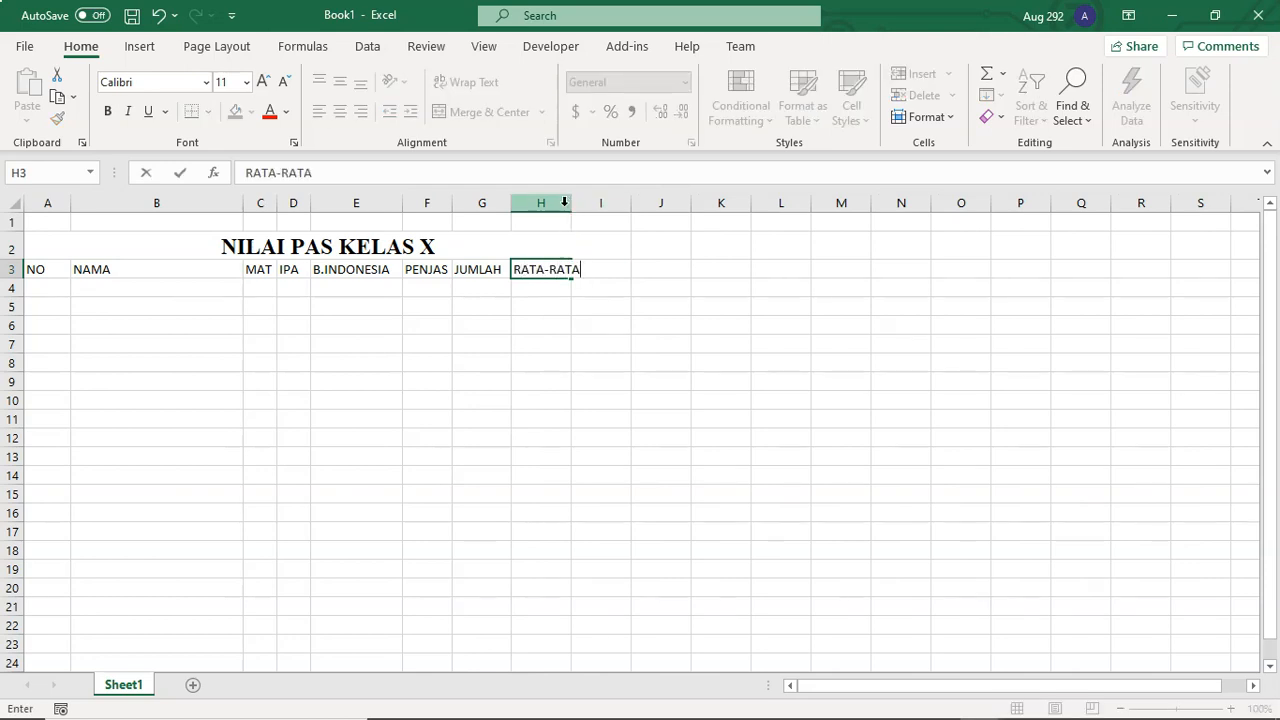
left_click(571, 240)
left_click_drag(571, 203, 581, 204)
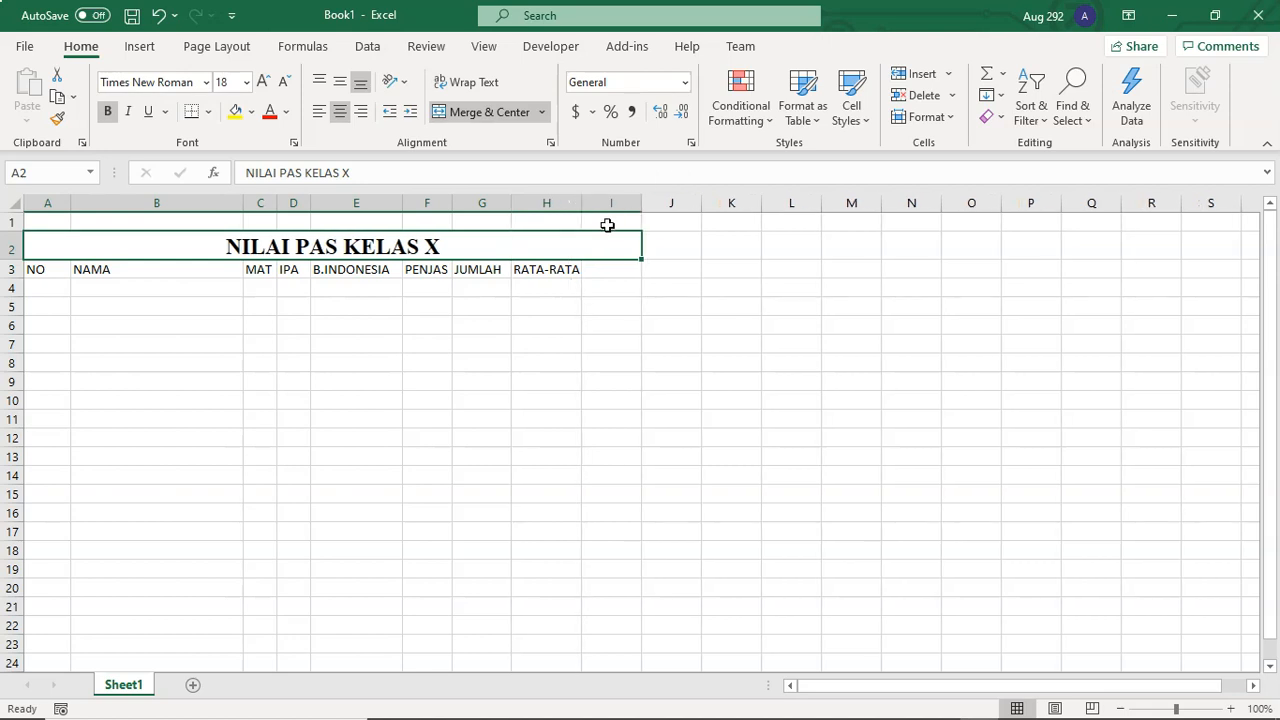
Enter the header NILAI TERBESAR in cell I3 and widen column I to fit the text.
left_click(619, 270)
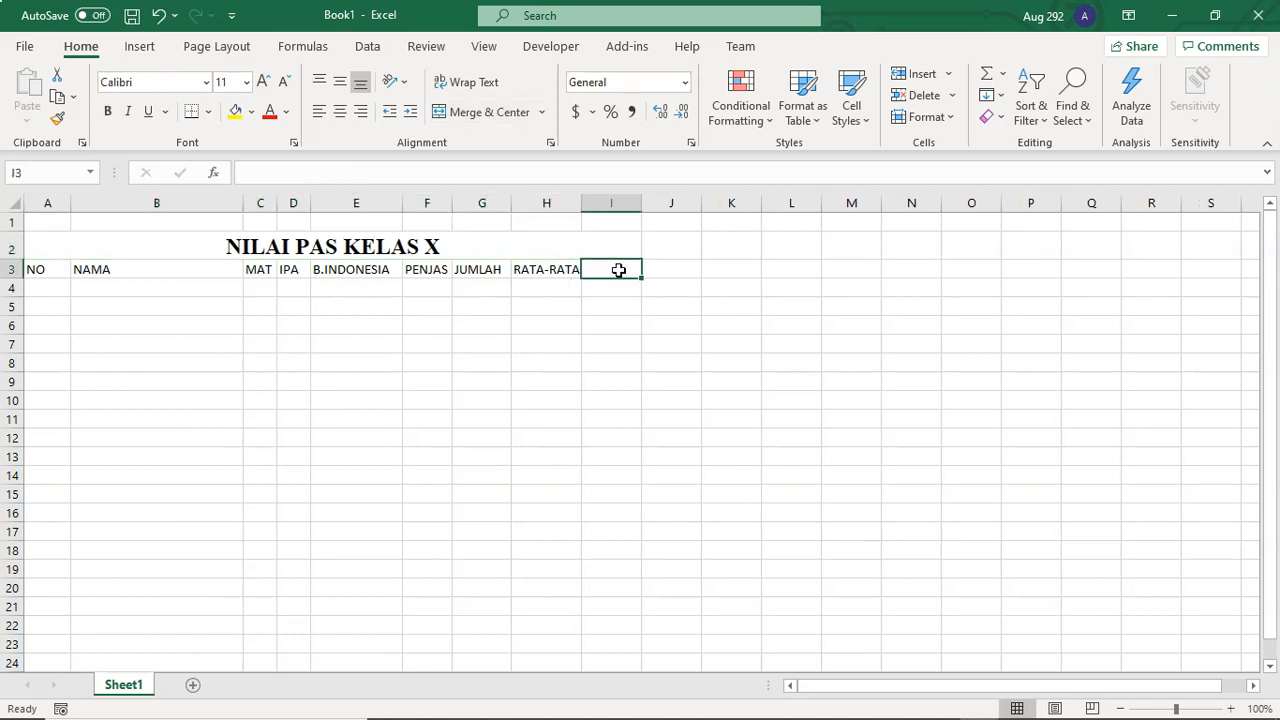
type("MA")
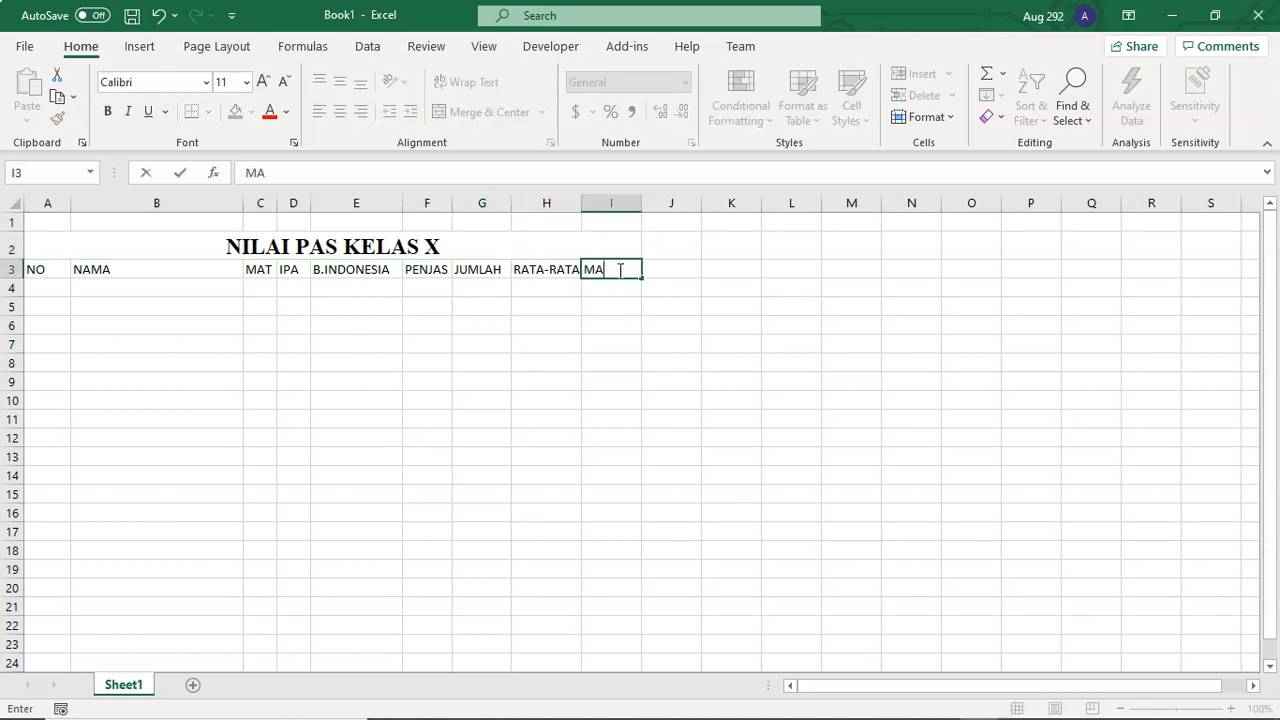
key("BackSpace")
key("BackSpace")
type("NILAI TERBESAR")
left_click(648, 221)
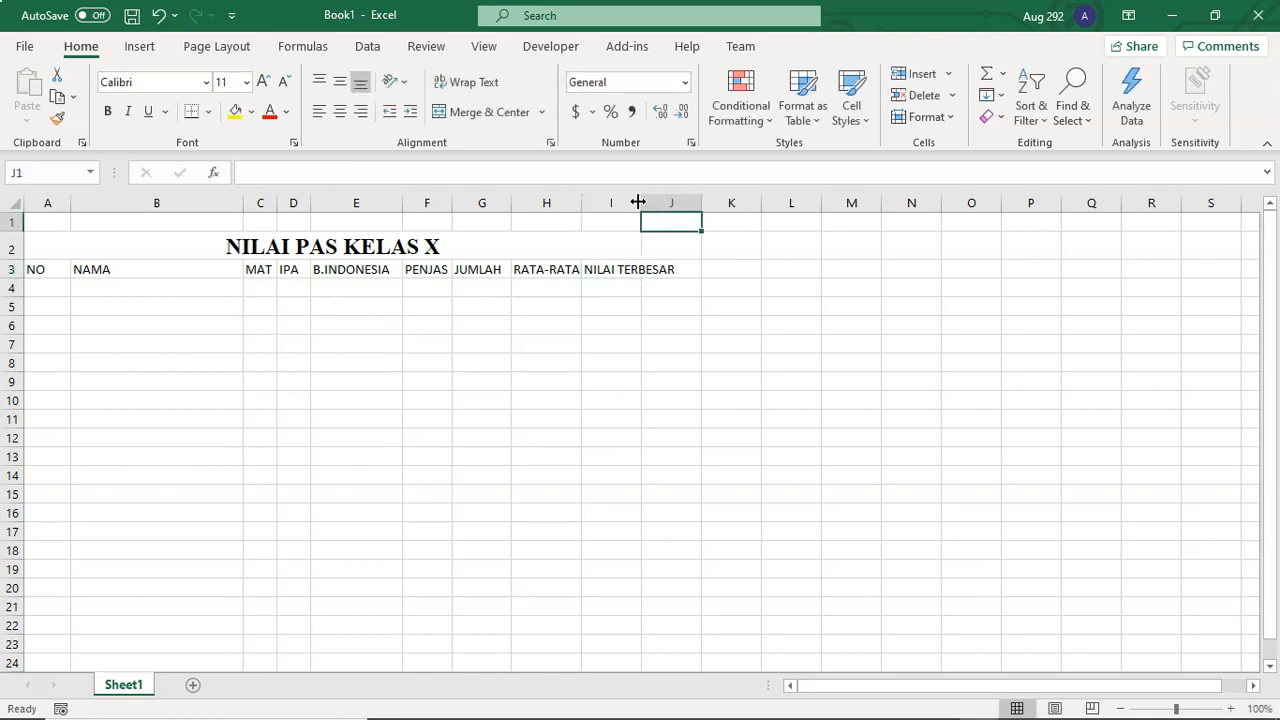
left_click_drag(640, 202, 679, 202)
Enter the header NILAI TERKECIL in cell J3 and widen column J to fit the text.
left_click(704, 266)
type("NILAI ERKECIL")
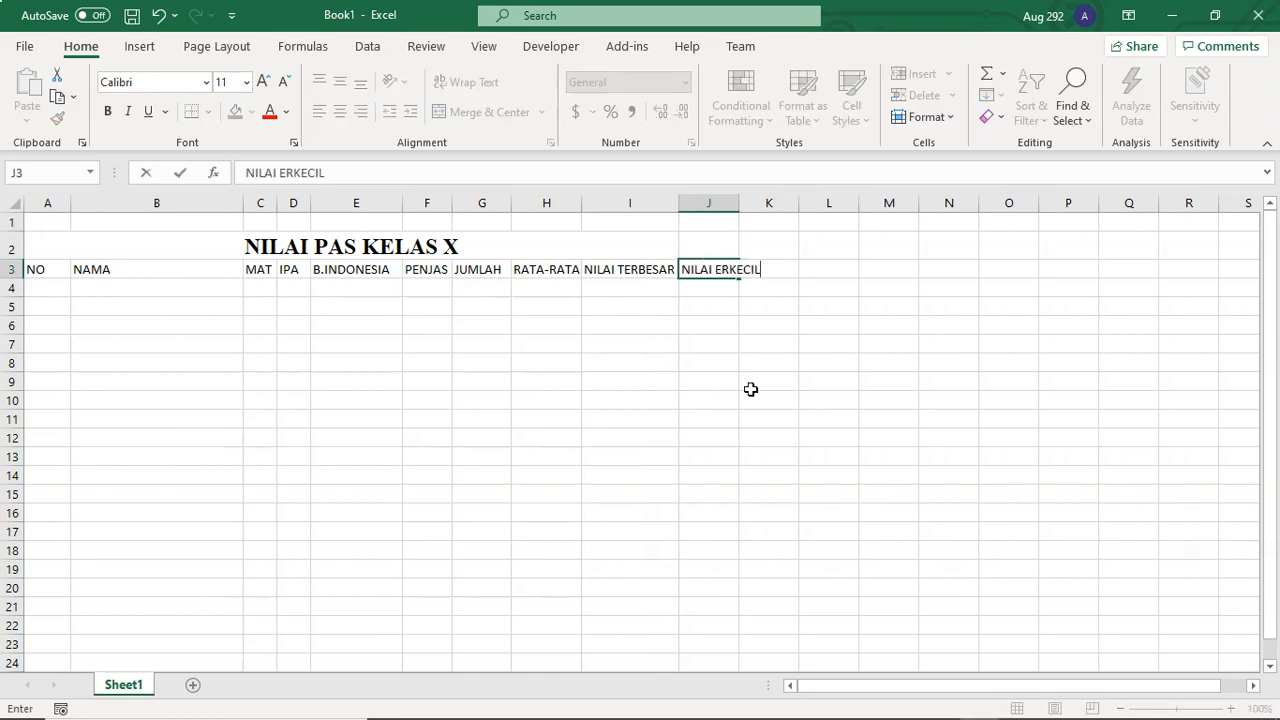
left_click(760, 362)
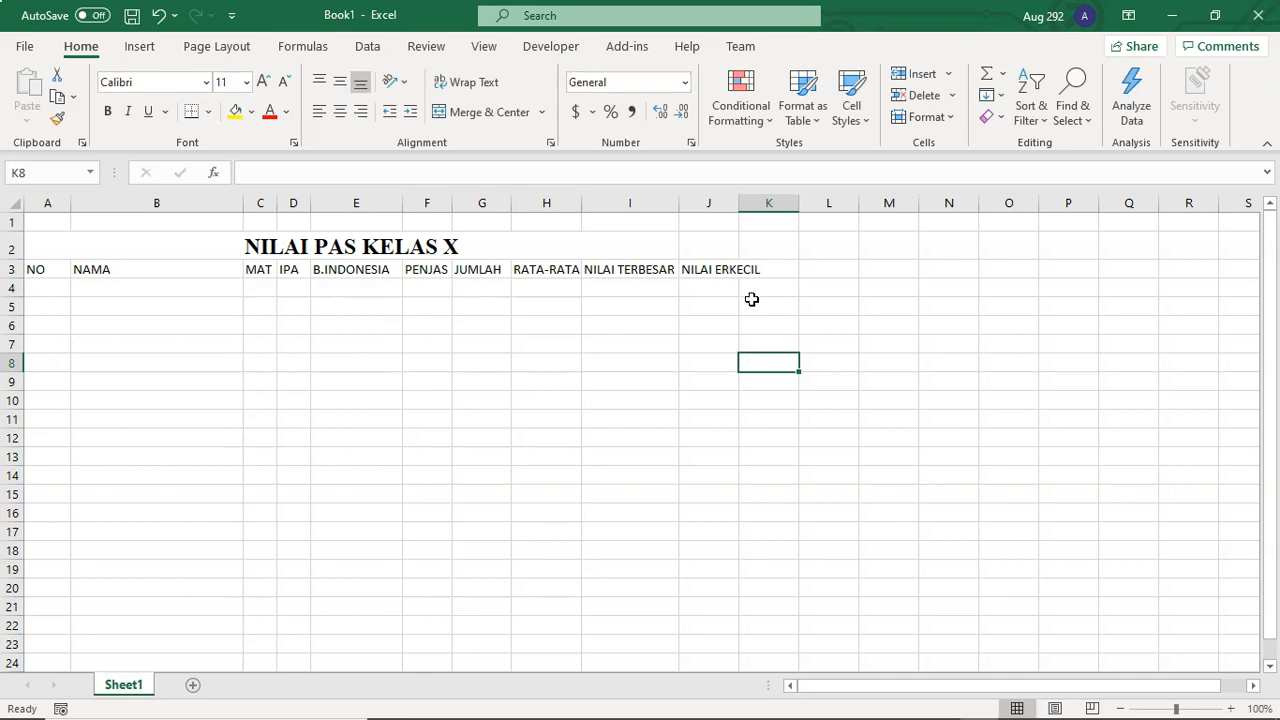
double_click(720, 269)
type("T")
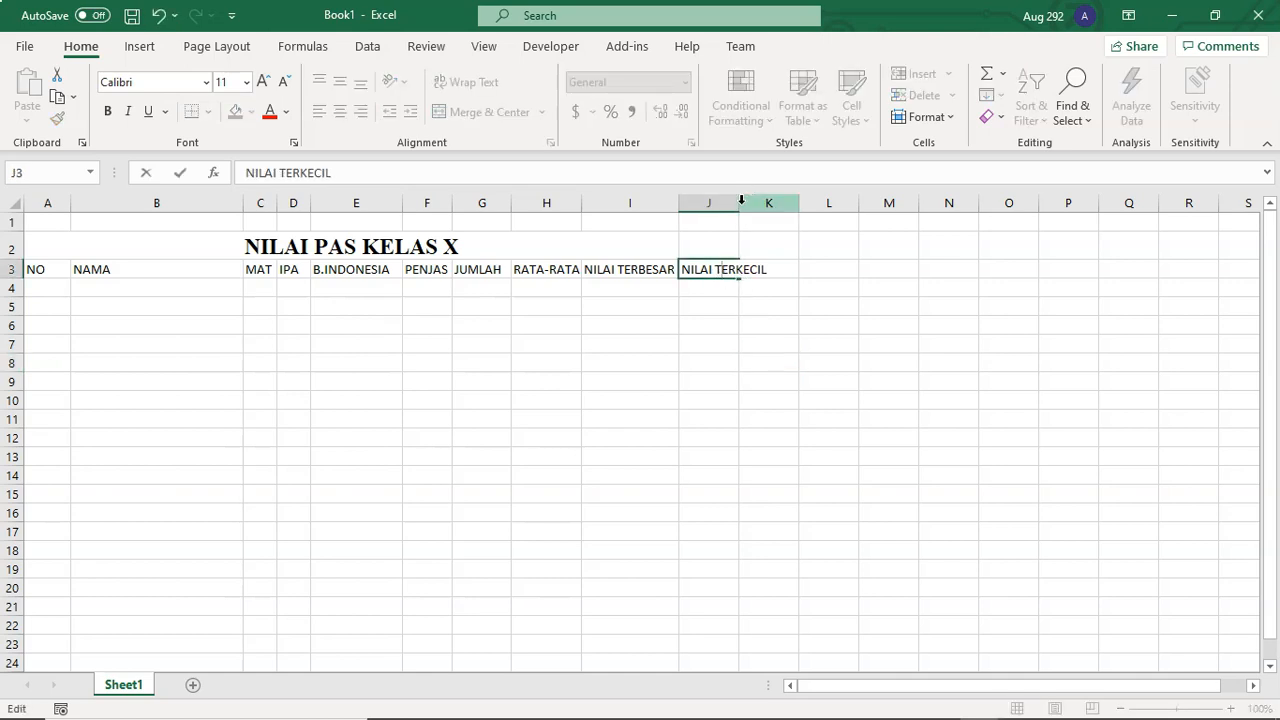
left_click(758, 240)
left_click_drag(739, 205, 768, 206)
left_click(728, 344)
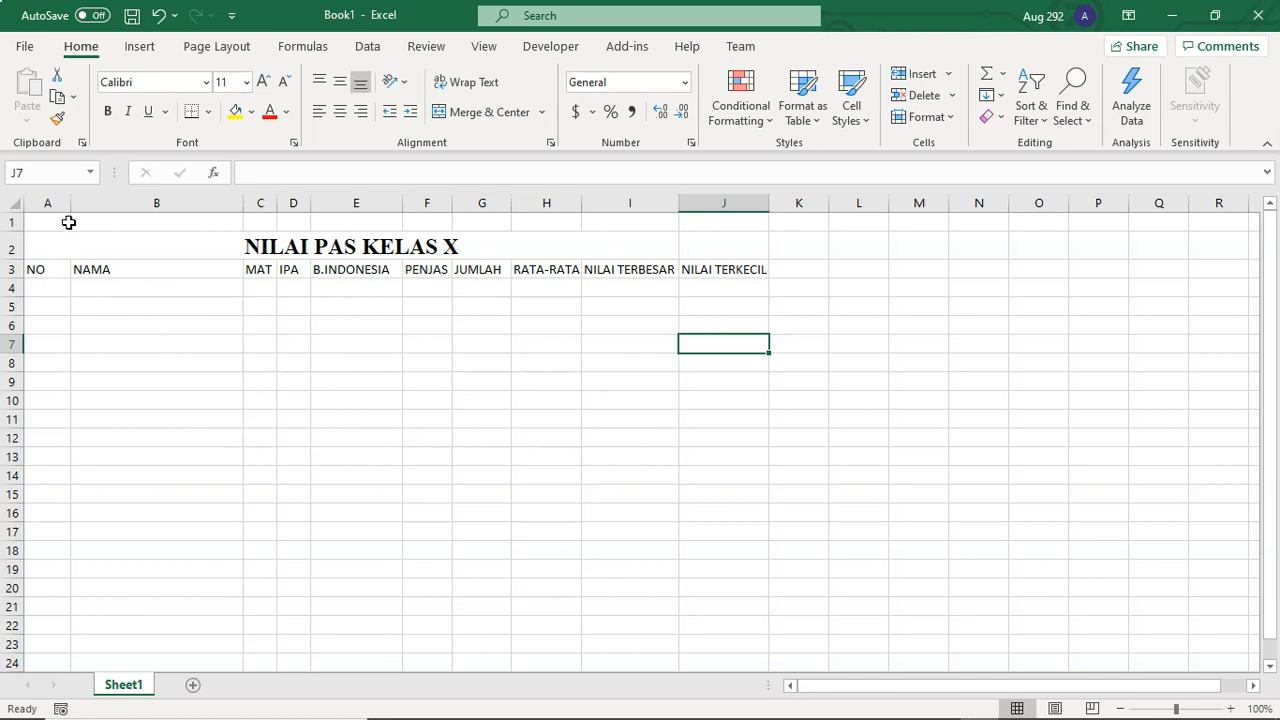
Narrow column A to fit the NO header closely and increase the height of header row 3.
left_click_drag(70, 207, 63, 207)
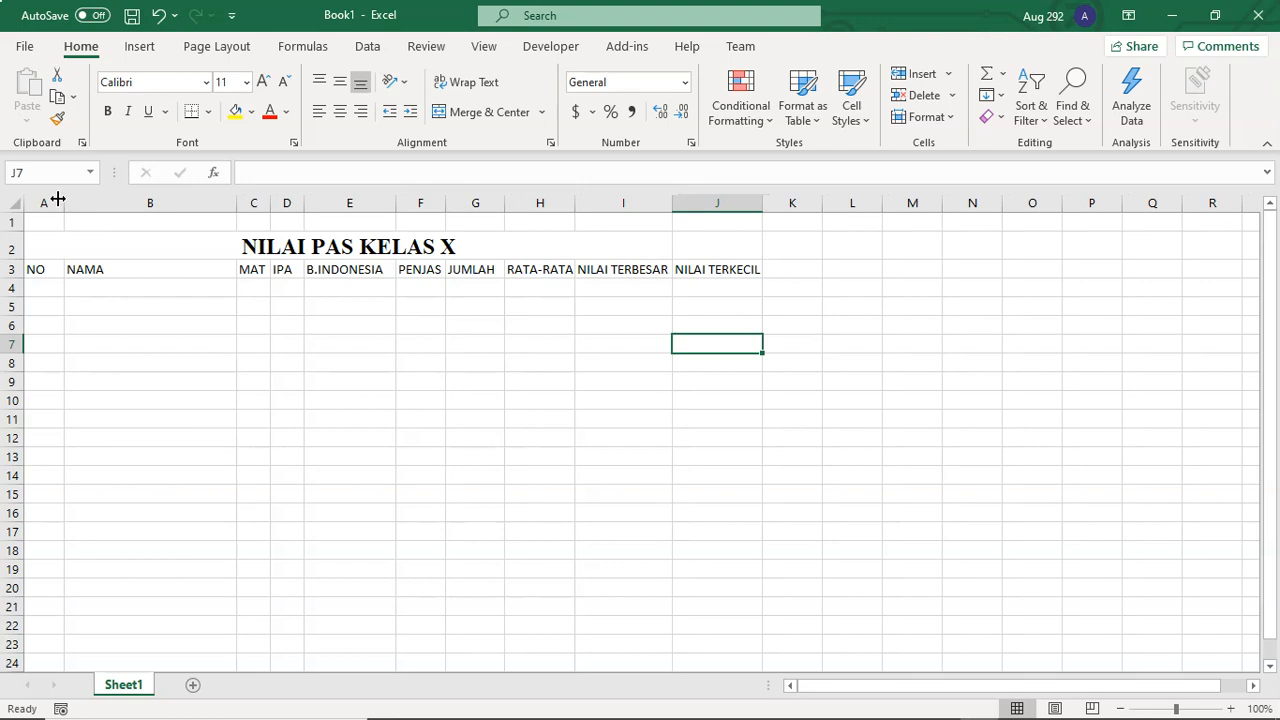
mouse_move(61, 200)
left_mouse_down()
mouse_move(46, 202)
mouse_move(74, 202)
mouse_move(54, 203)
left_mouse_up()
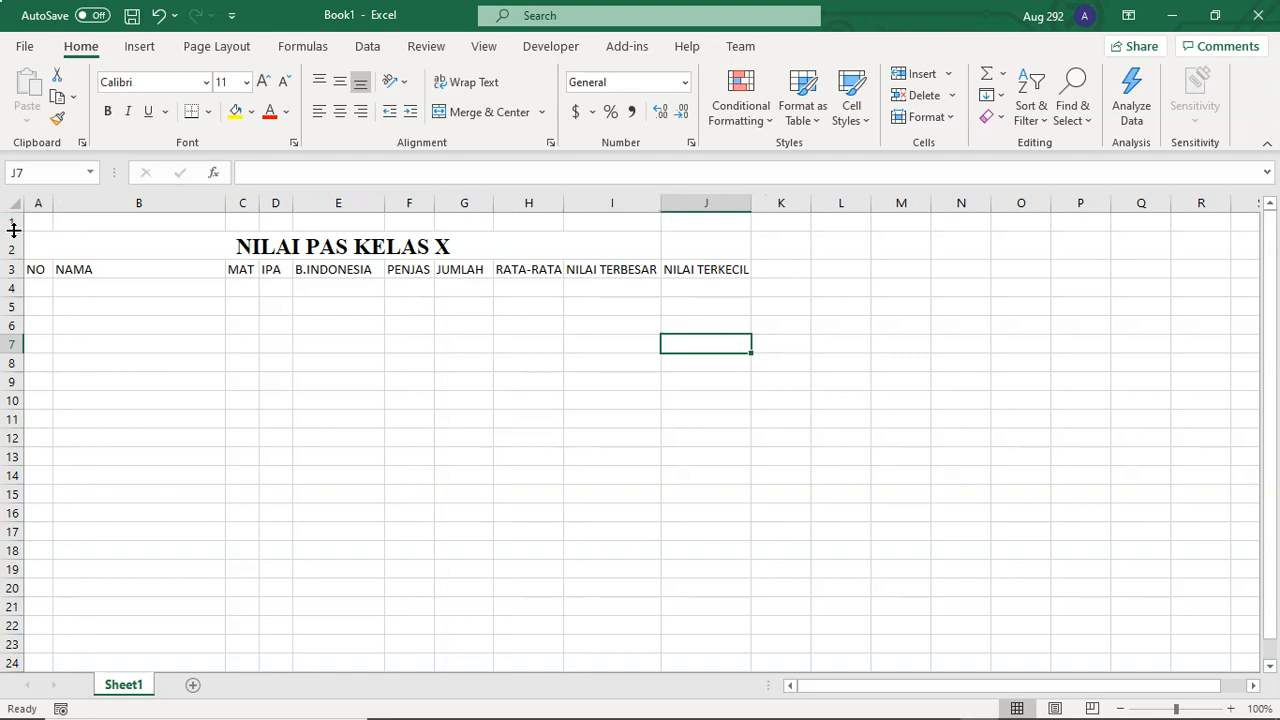
left_click_drag(14, 279, 688, 284)
Center the headers in cells A3 through J3 both horizontally and vertically.
left_click(35, 281)
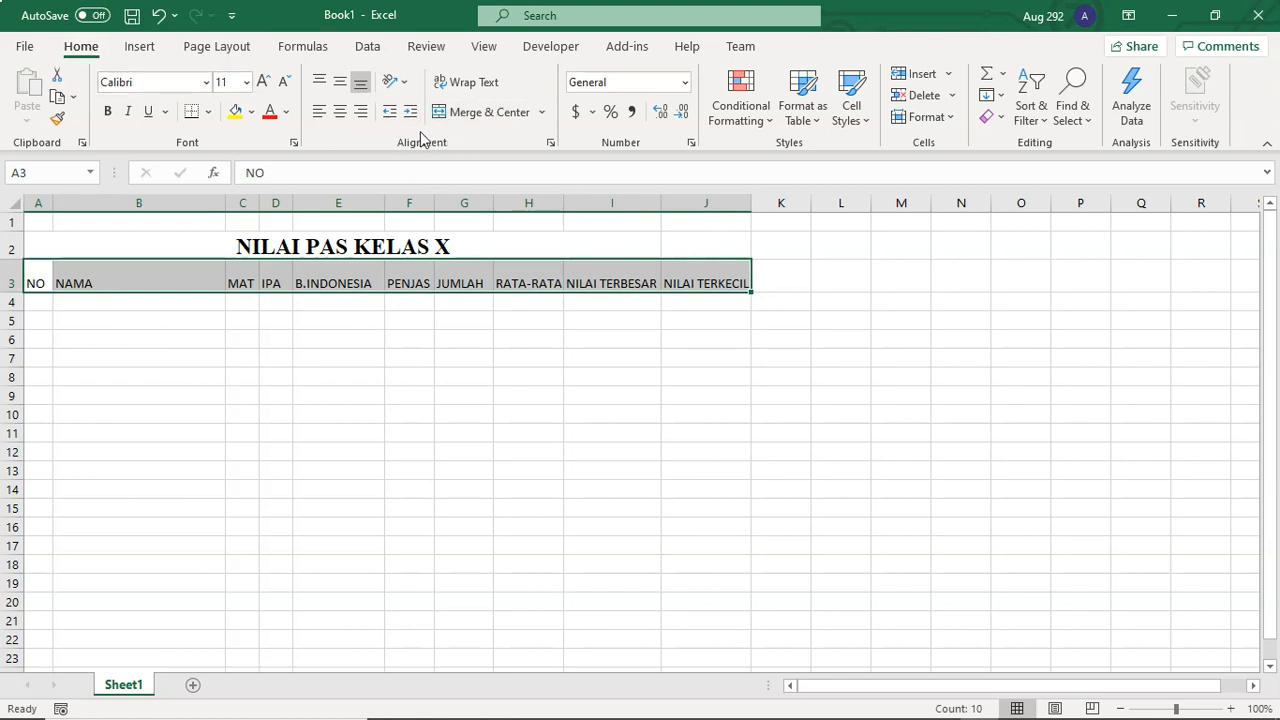
left_click(346, 114)
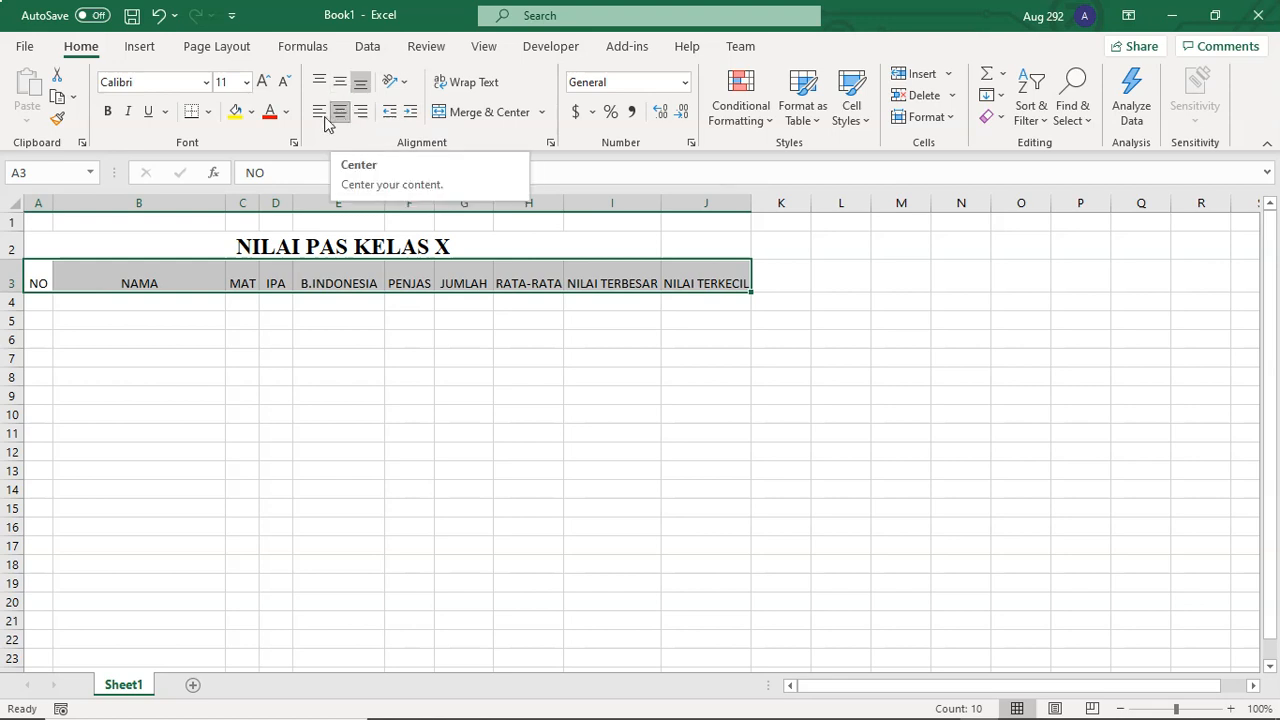
left_click(340, 86)
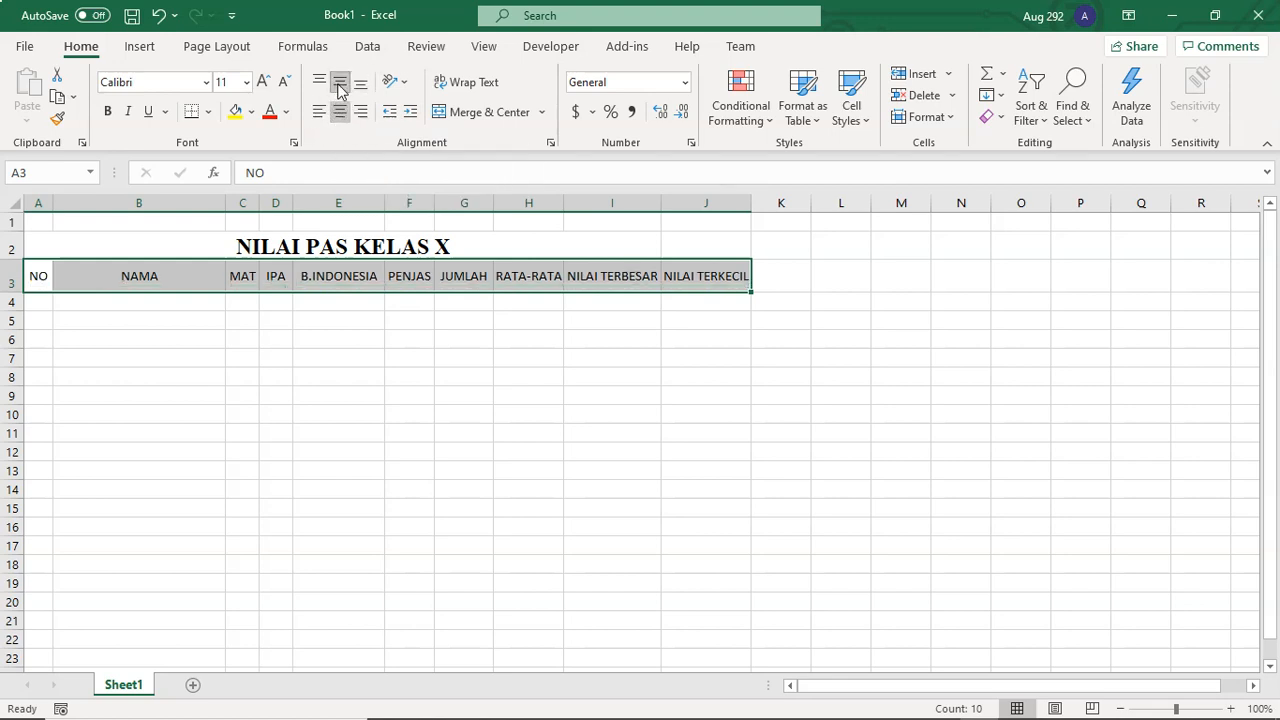
Format the headers in A3 through J3 as bold Times New Roman at font size 10.
left_click(108, 111)
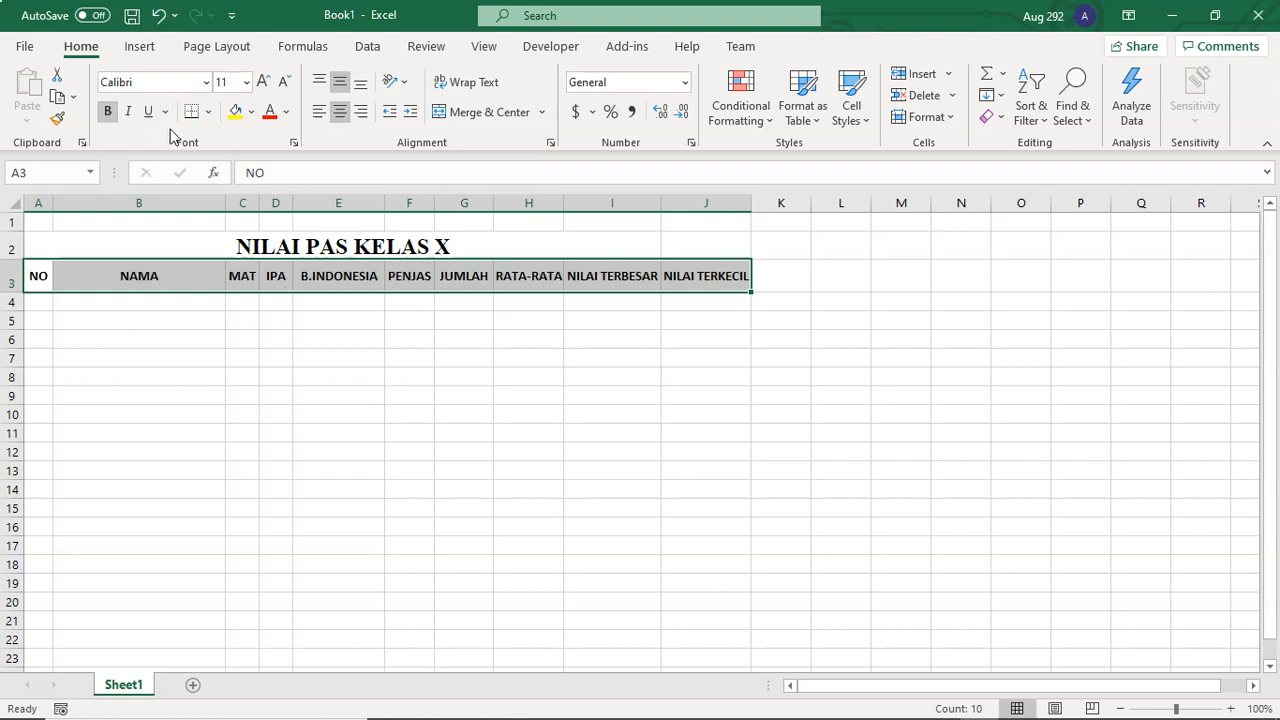
left_click(167, 83)
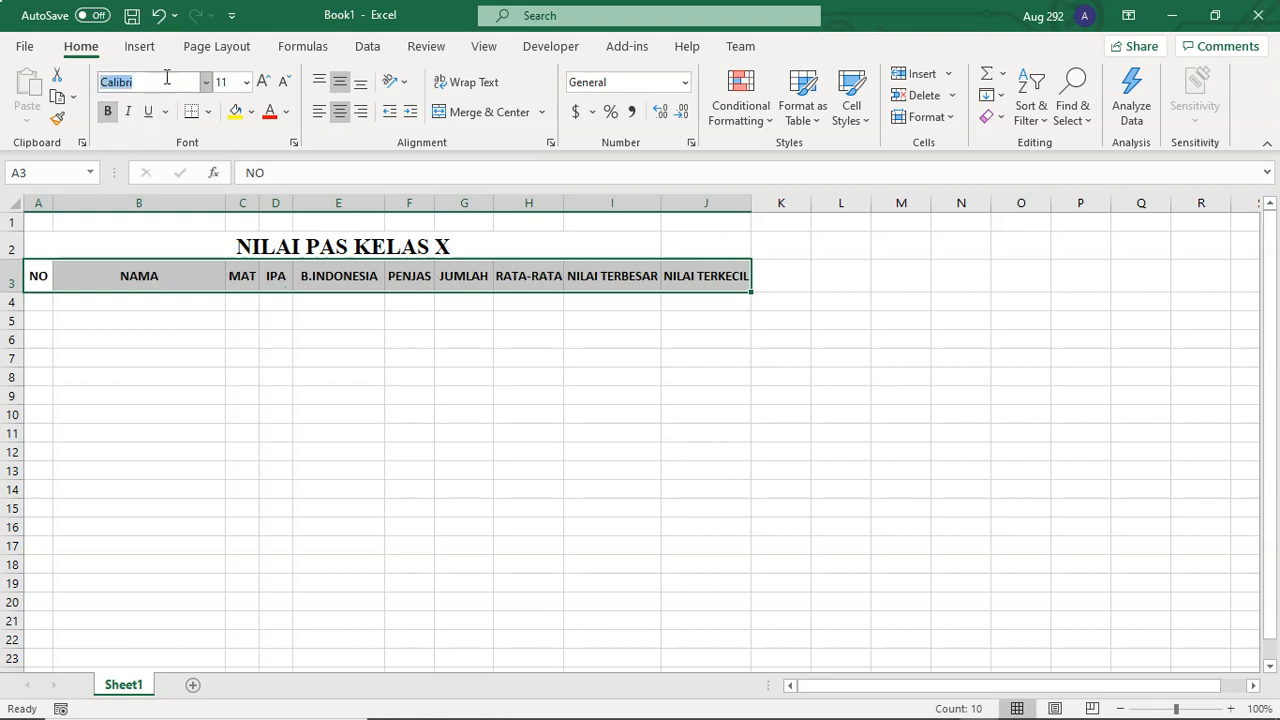
type("Times New Roman")
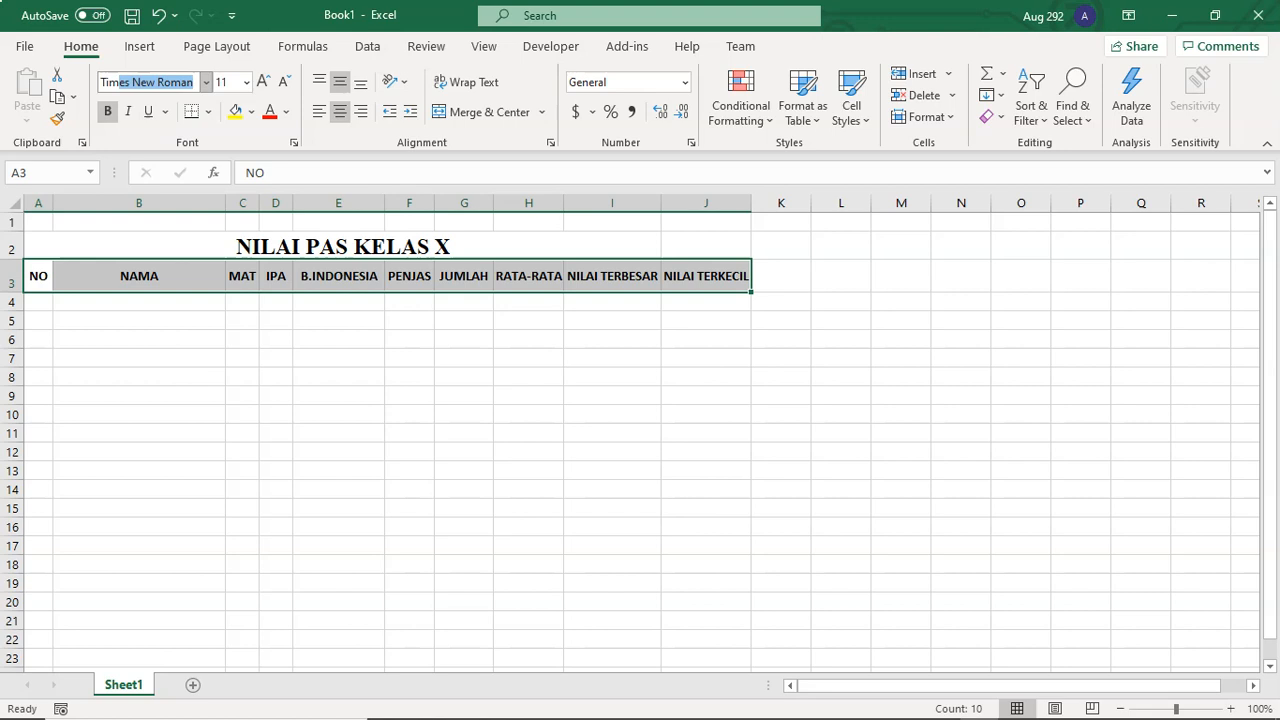
key("Return")
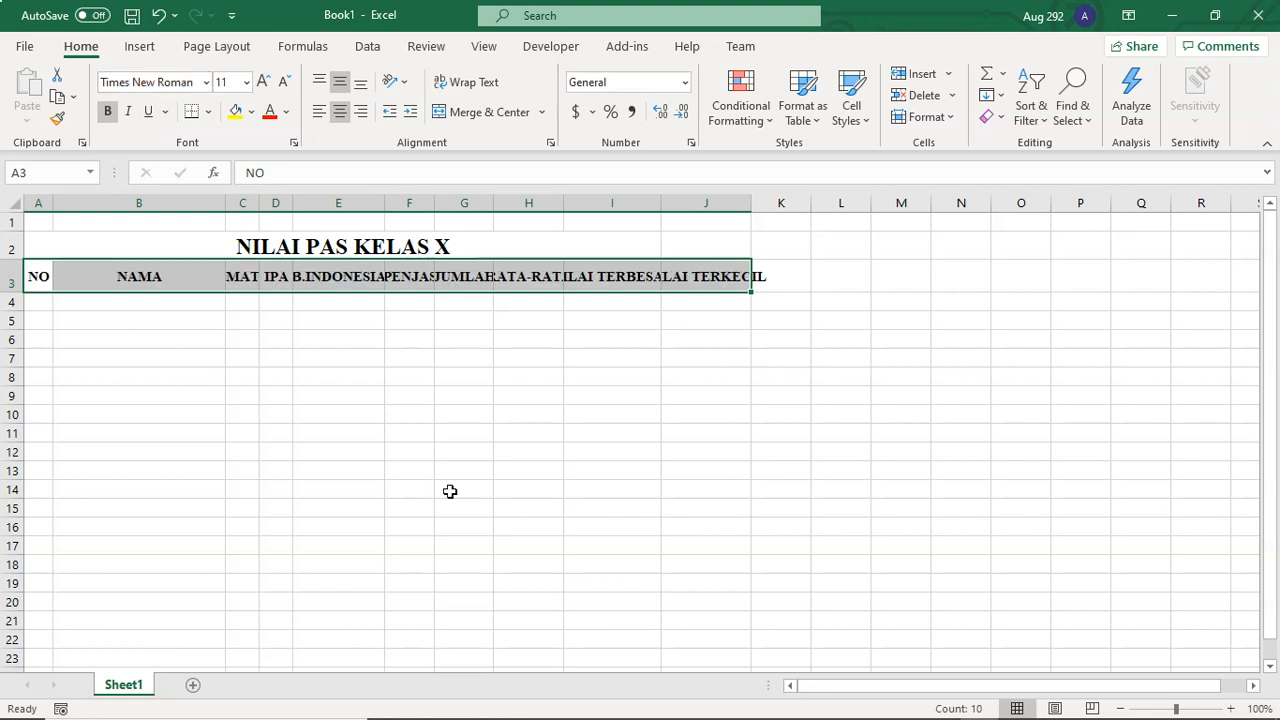
left_click(284, 81)
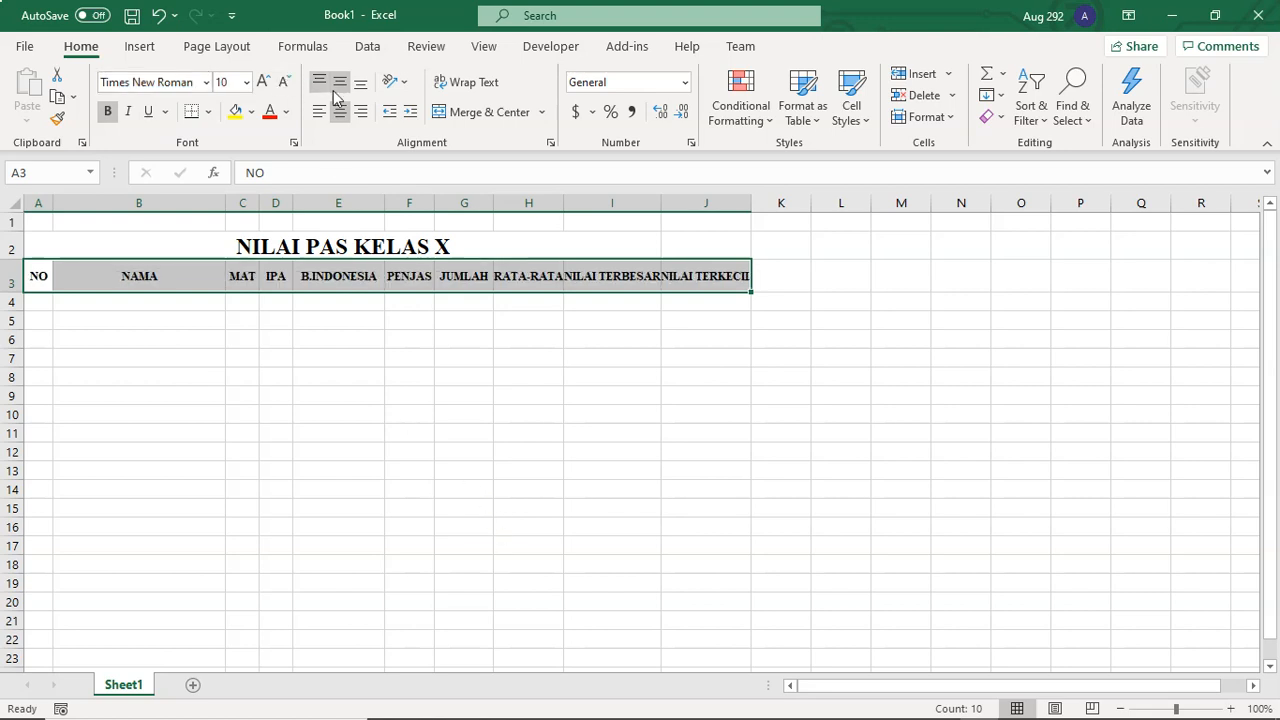
left_click(459, 360)
Increase the font size of the NAMA header in cell B3 by one step.
left_click(168, 283)
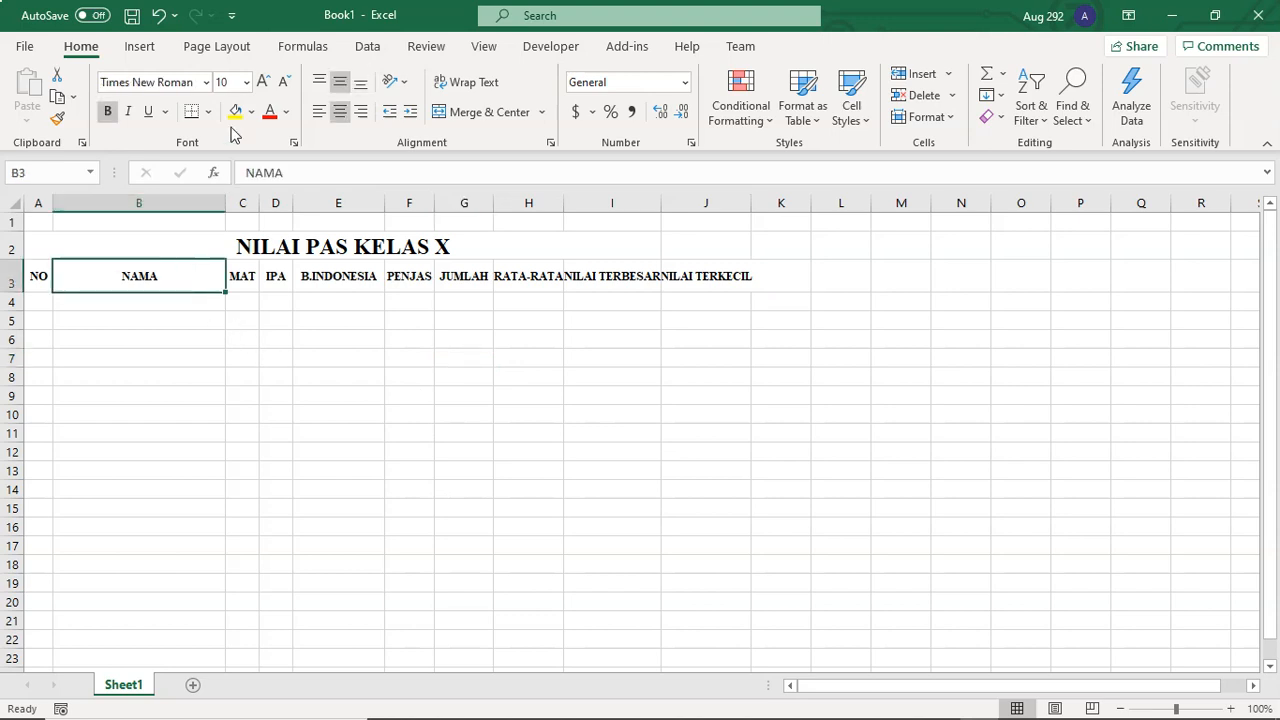
left_click(263, 81)
left_click(282, 379)
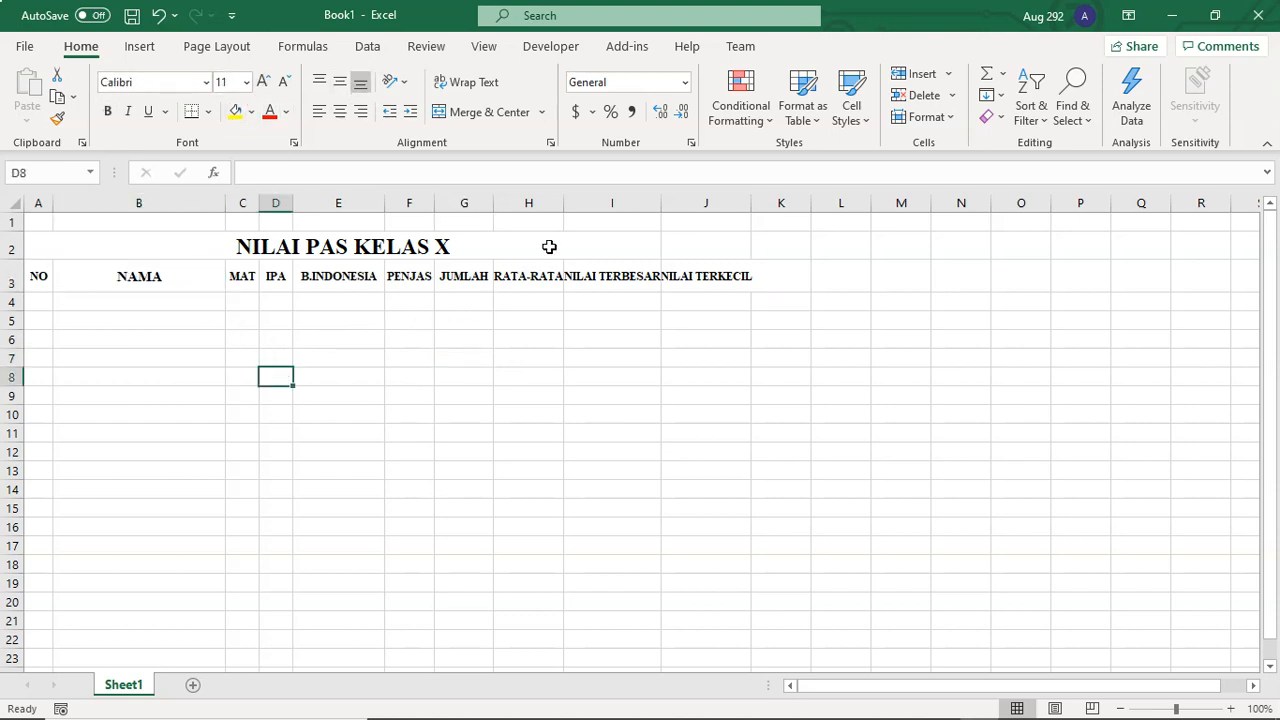
Widen columns H, I and J slightly so the RATA-RATA, NILAI TERBESAR and NILAI TERKECIL headers fit.
left_click_drag(563, 203, 567, 203)
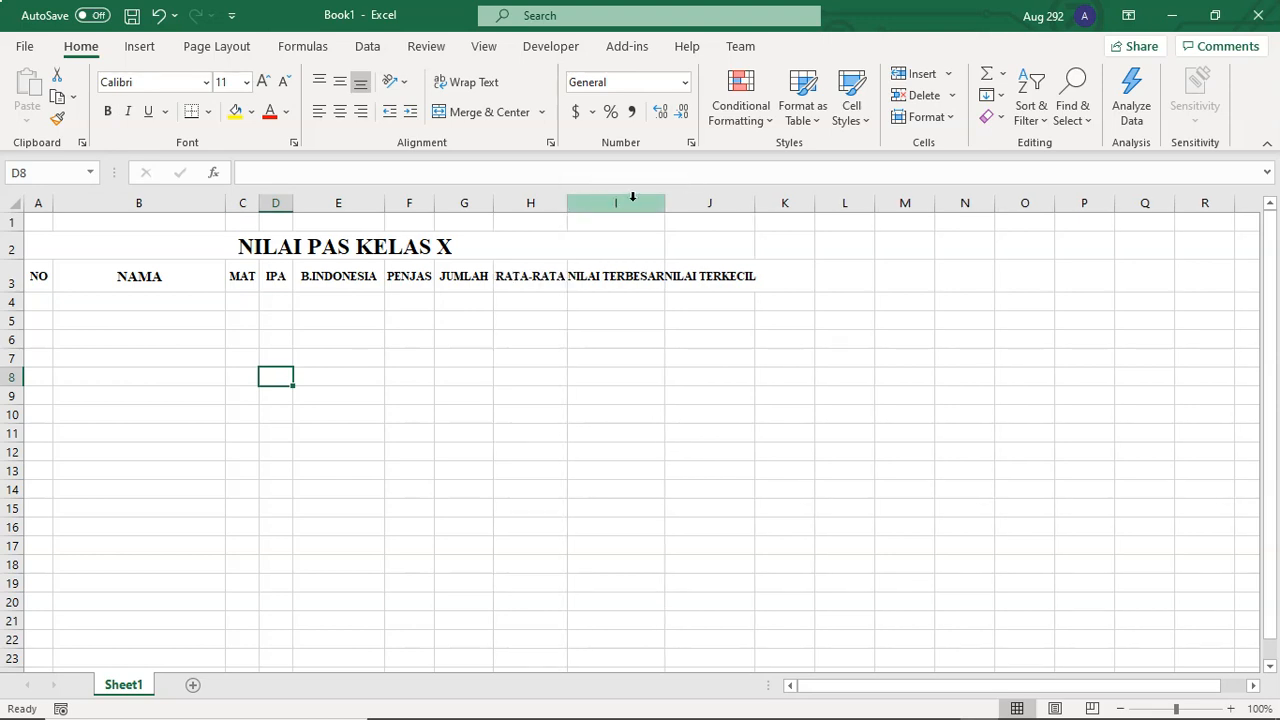
left_click_drag(662, 200, 672, 201)
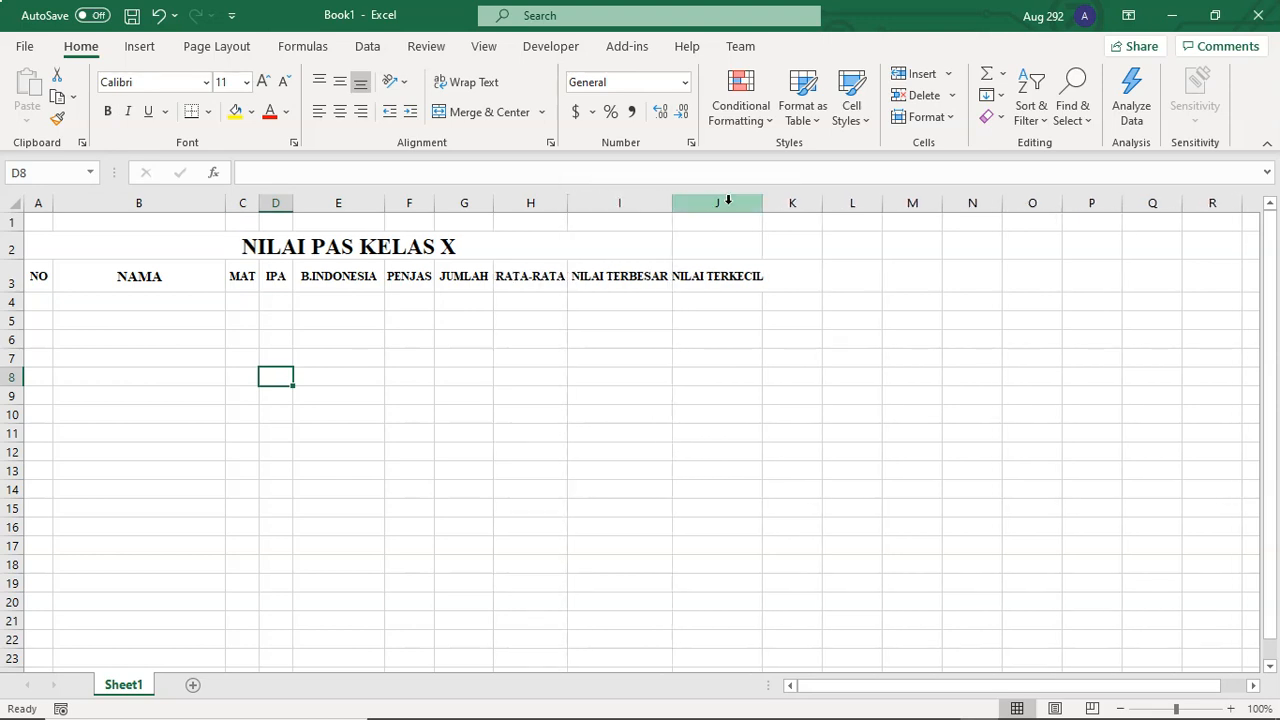
left_click_drag(764, 206, 774, 206)
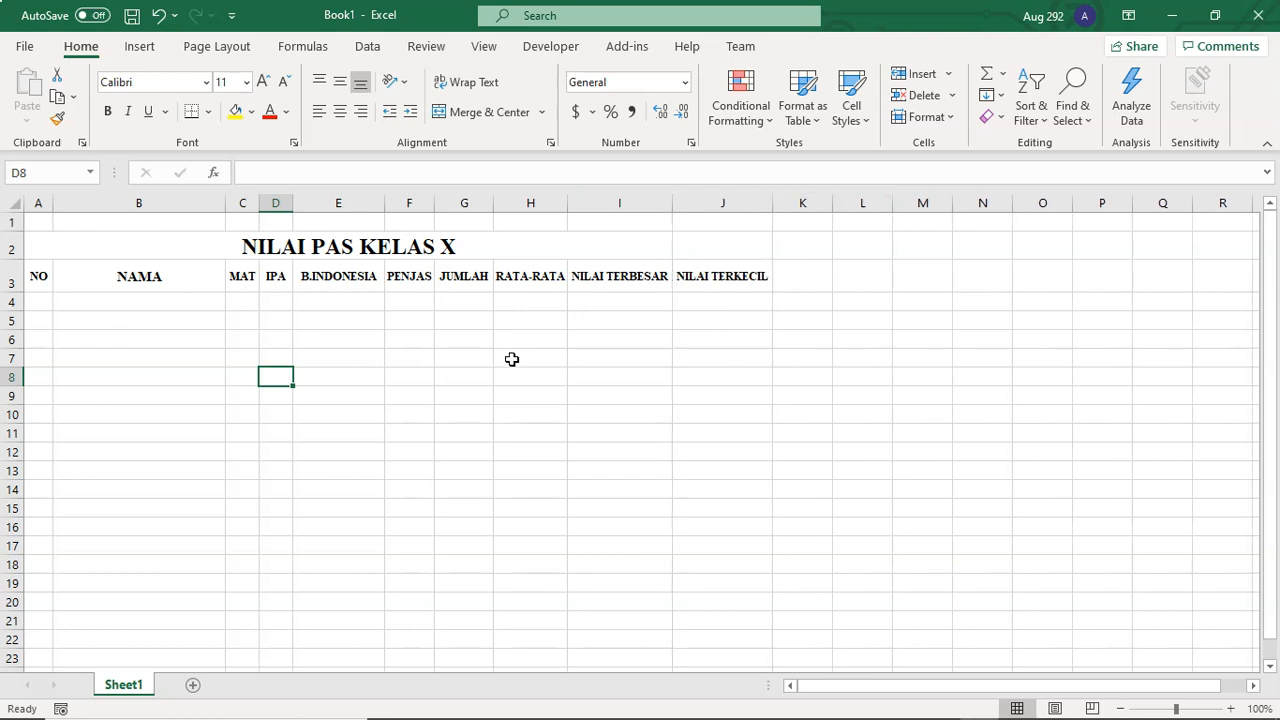
left_click(470, 414)
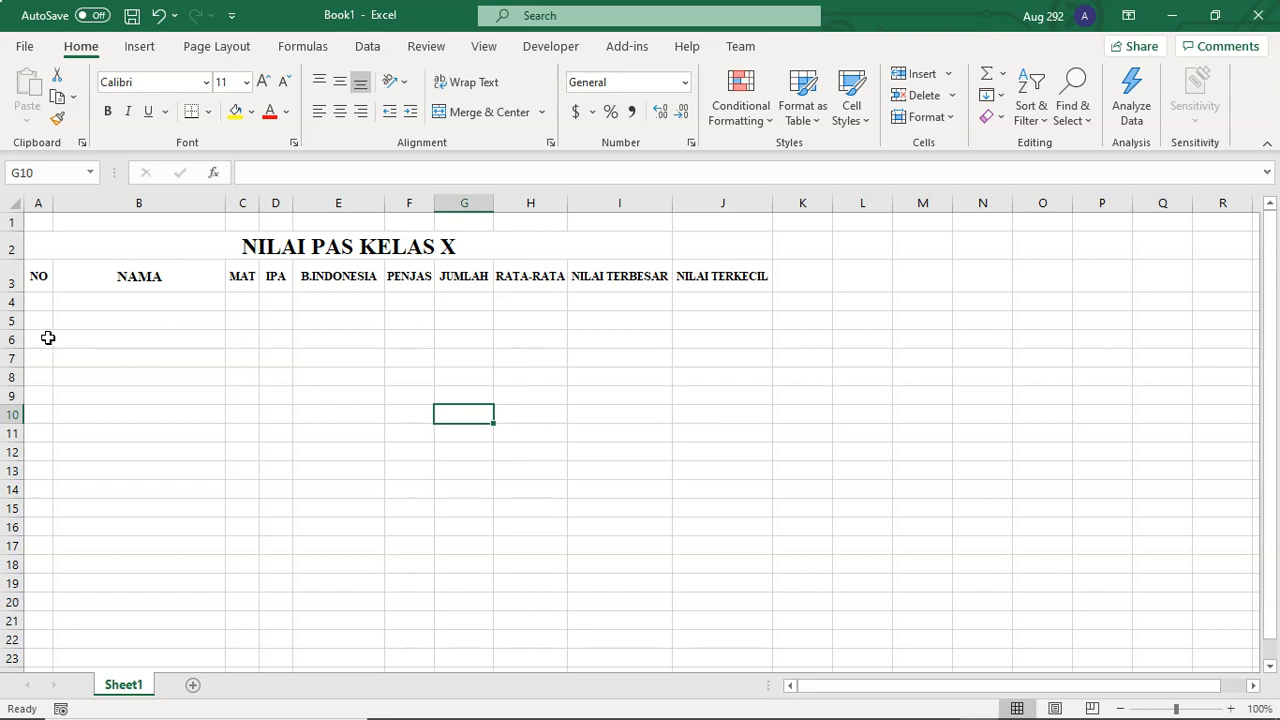
Apply all borders to the table range from A3 to J24.
left_click(46, 277)
left_click_drag(54, 278, 750, 669)
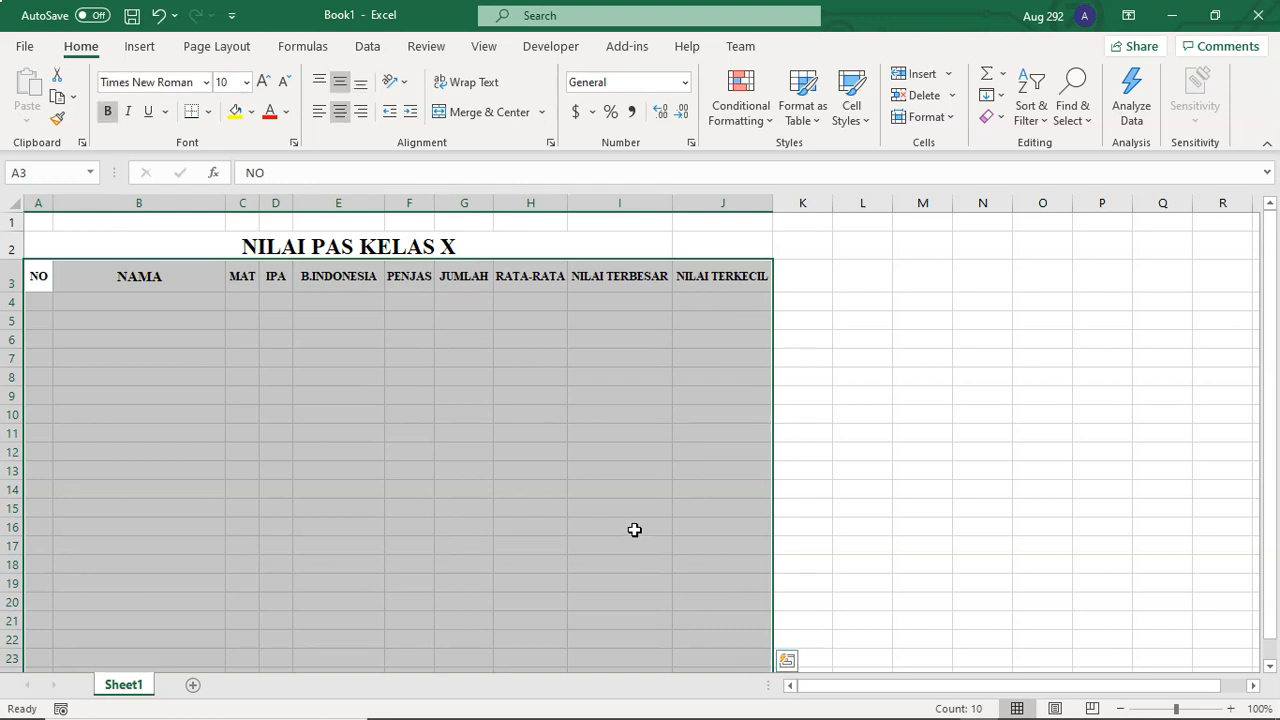
left_click(209, 112)
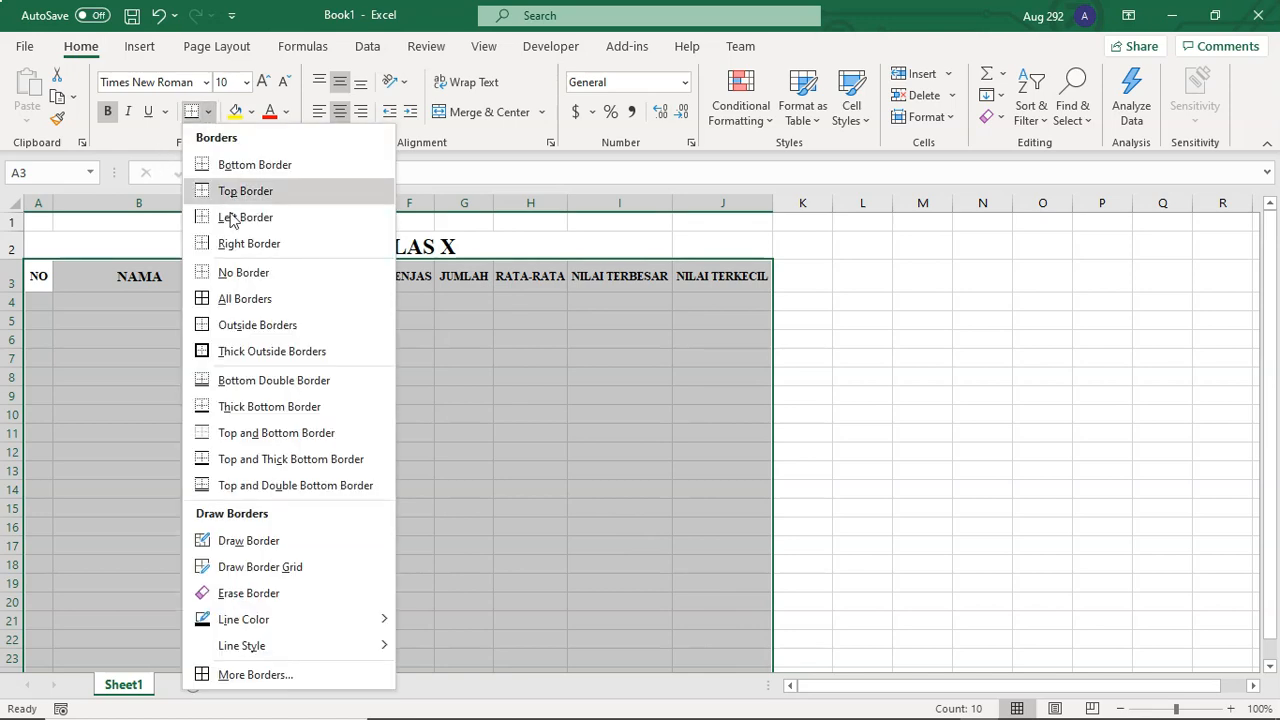
left_click(400, 380)
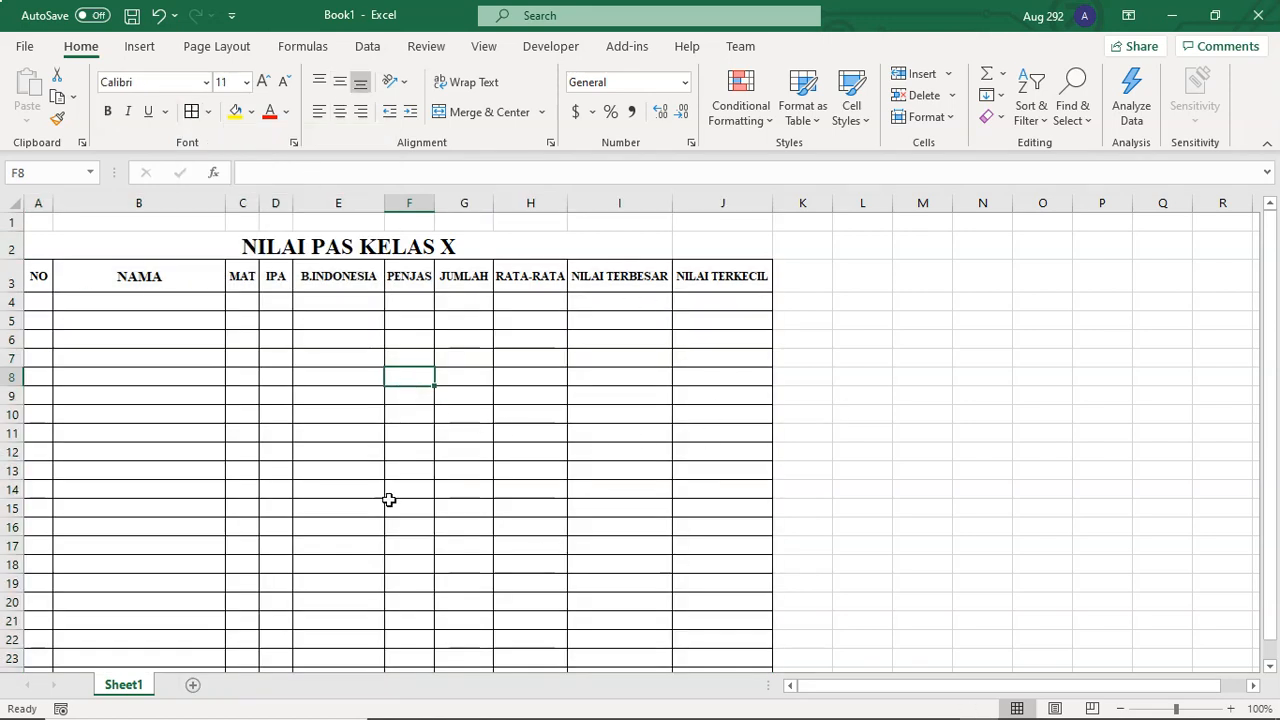
left_click(850, 378)
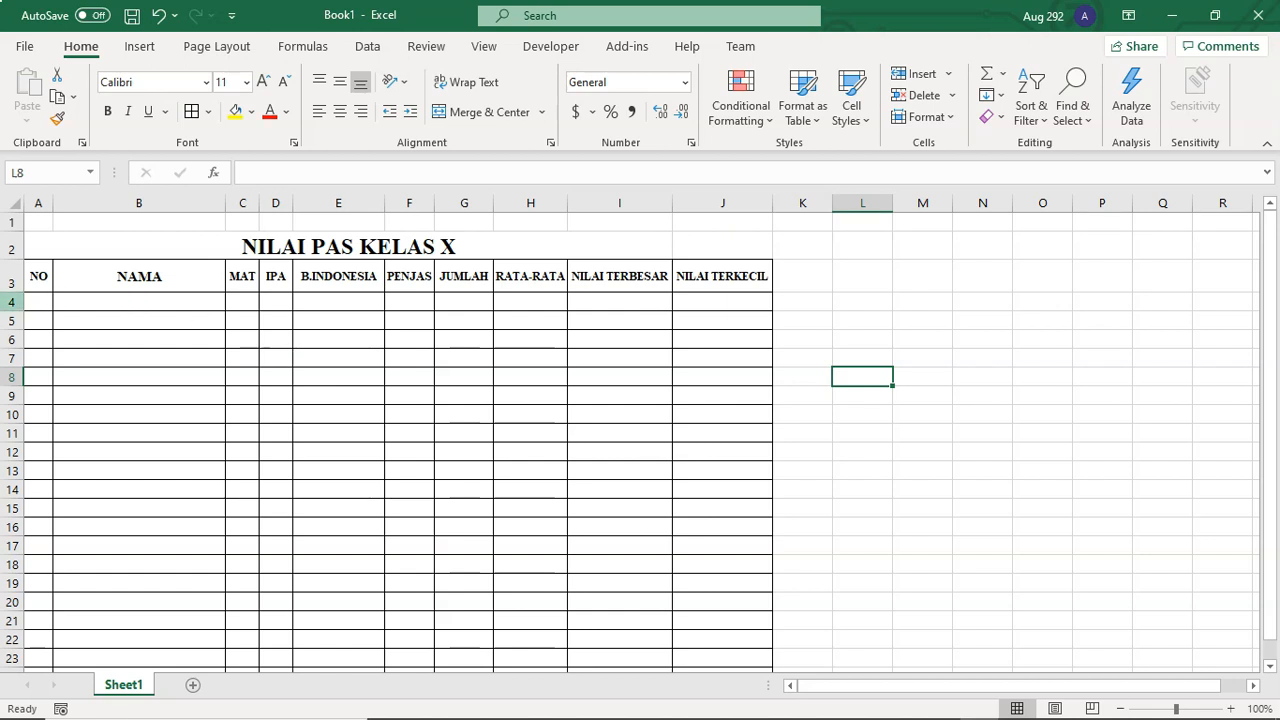
Enter the number 1 in cell A4 and center it horizontally.
left_click(35, 300)
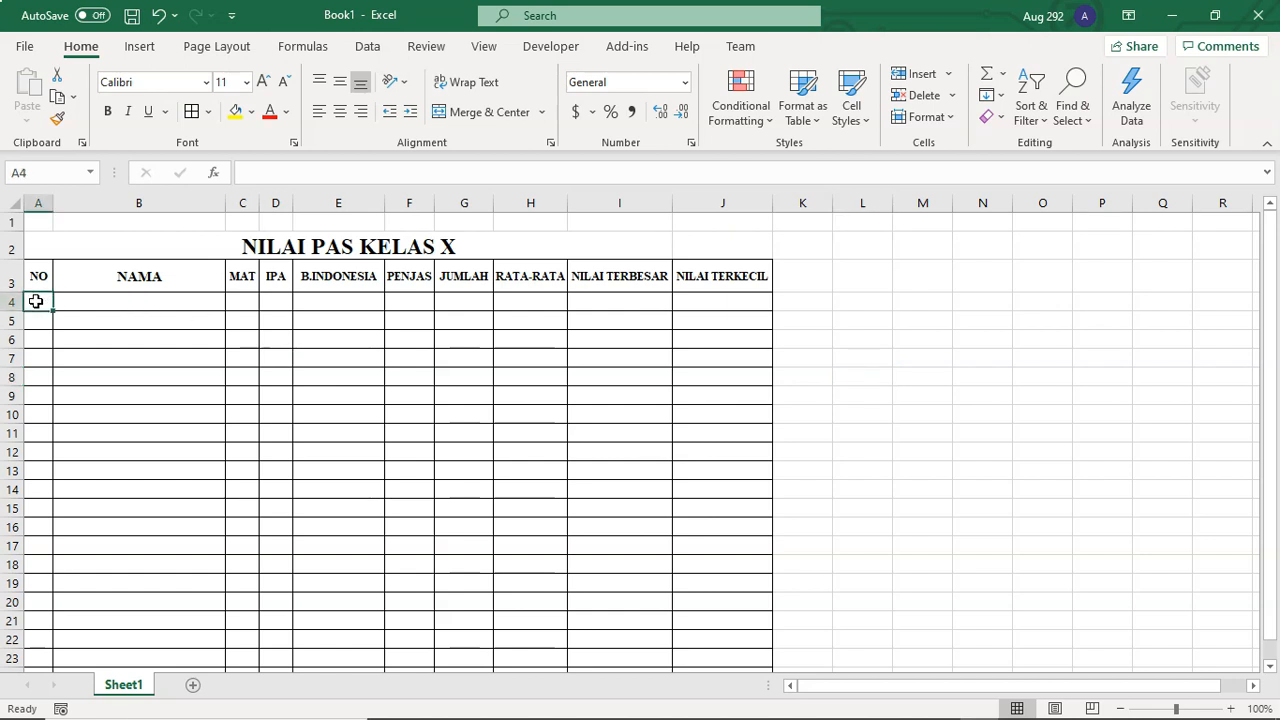
type("1")
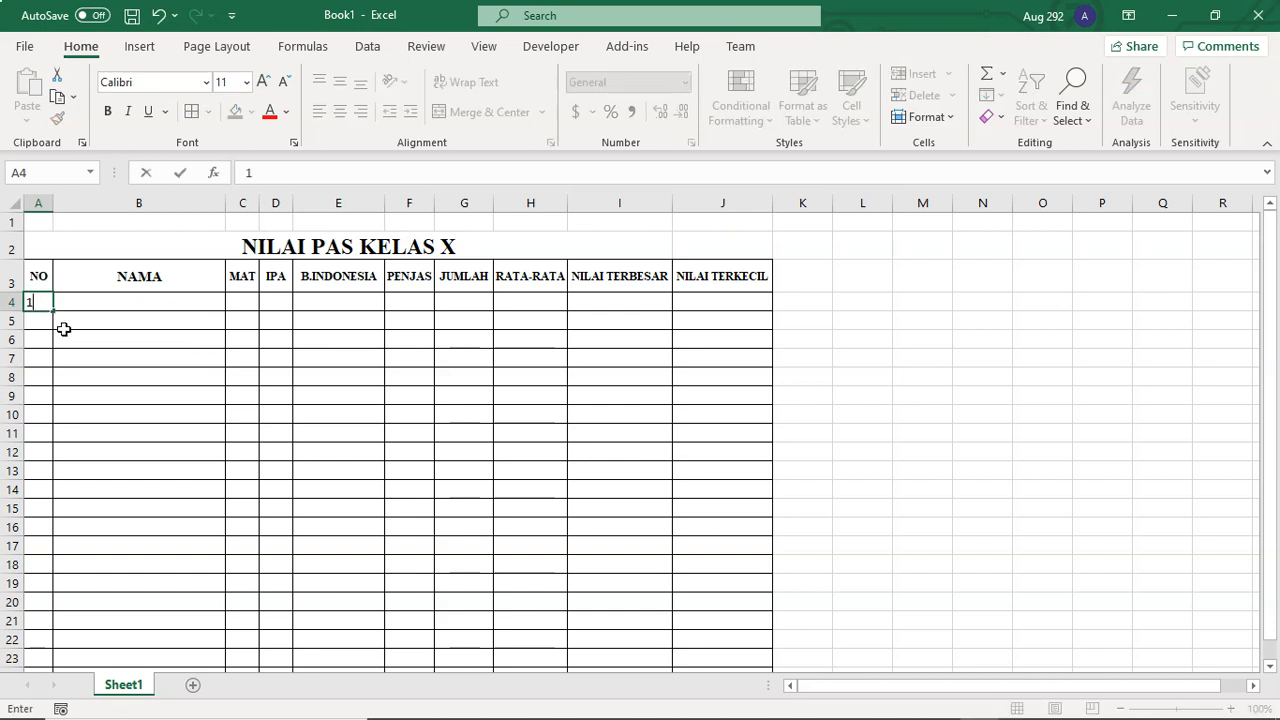
left_click_drag(63, 328, 43, 322)
left_click(40, 303)
left_click(39, 317)
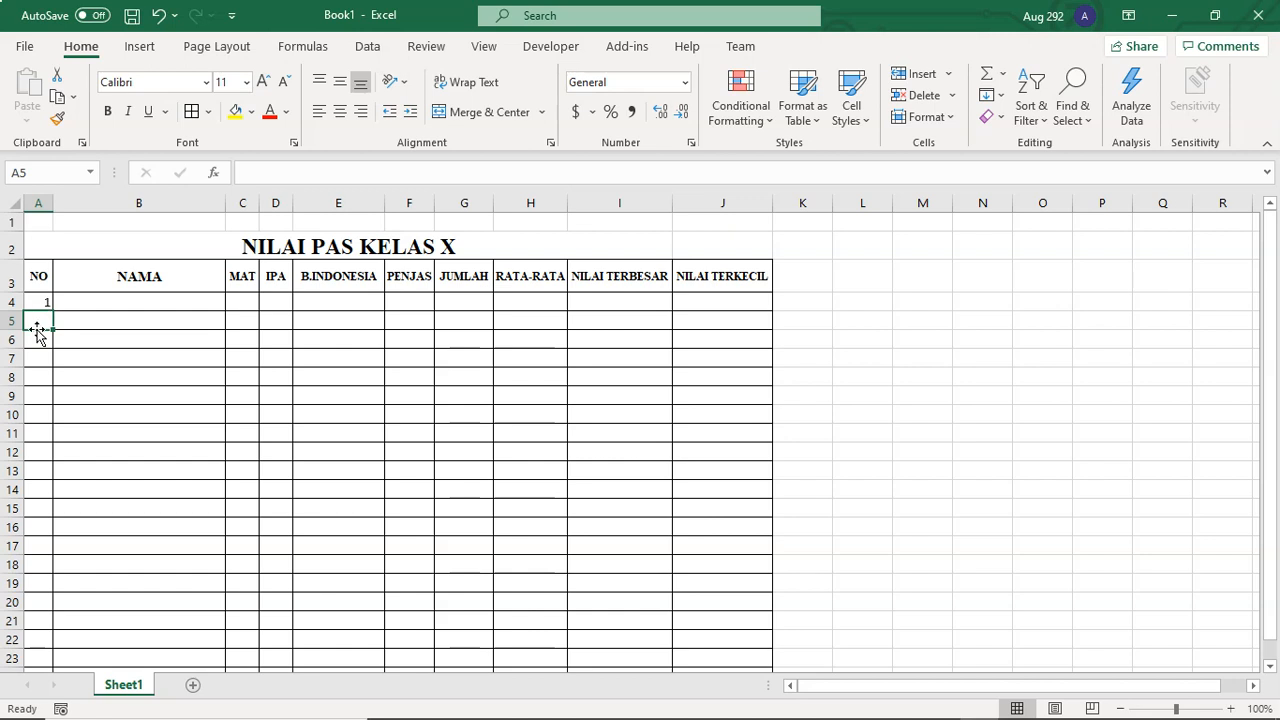
left_click(41, 300)
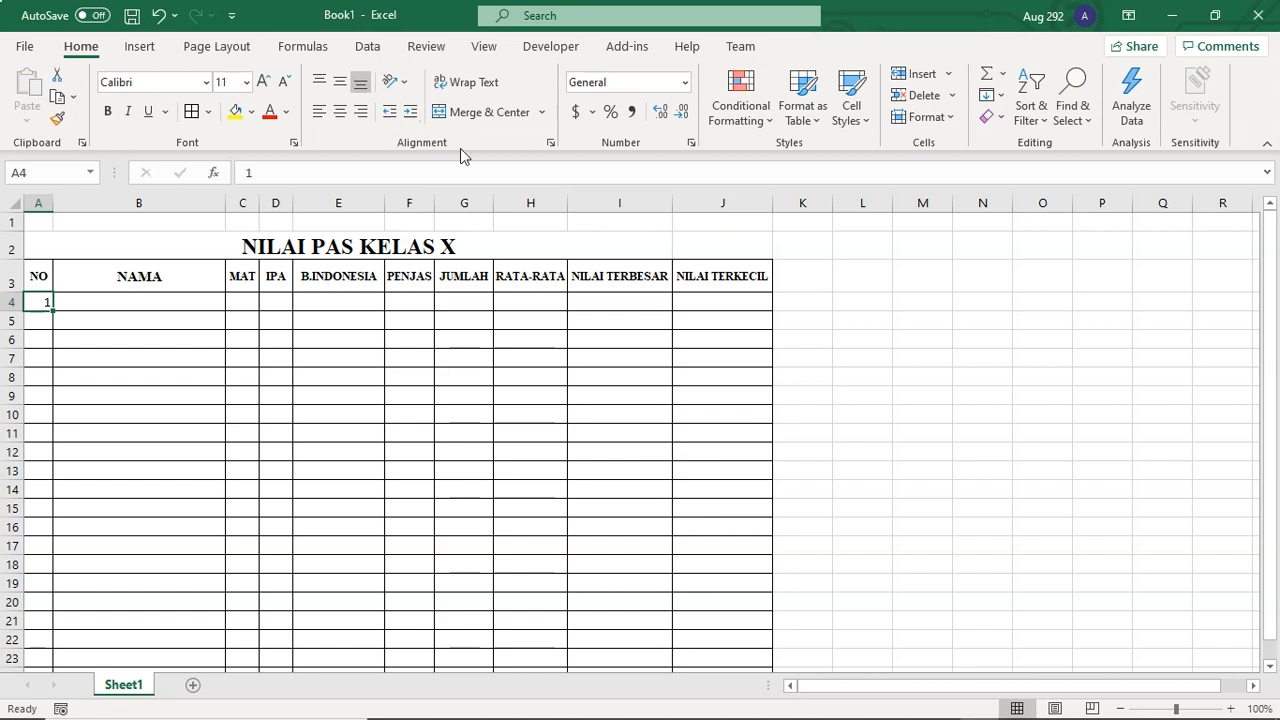
left_click(341, 111)
Fill the number in A4 down to A21 as a series running from 1 to 18.
mouse_move(43, 312)
left_mouse_down()
mouse_move(12, 296)
mouse_move(40, 297)
left_mouse_up()
left_click_drag(55, 310, 55, 310)
left_click_drag(52, 311, 49, 628)
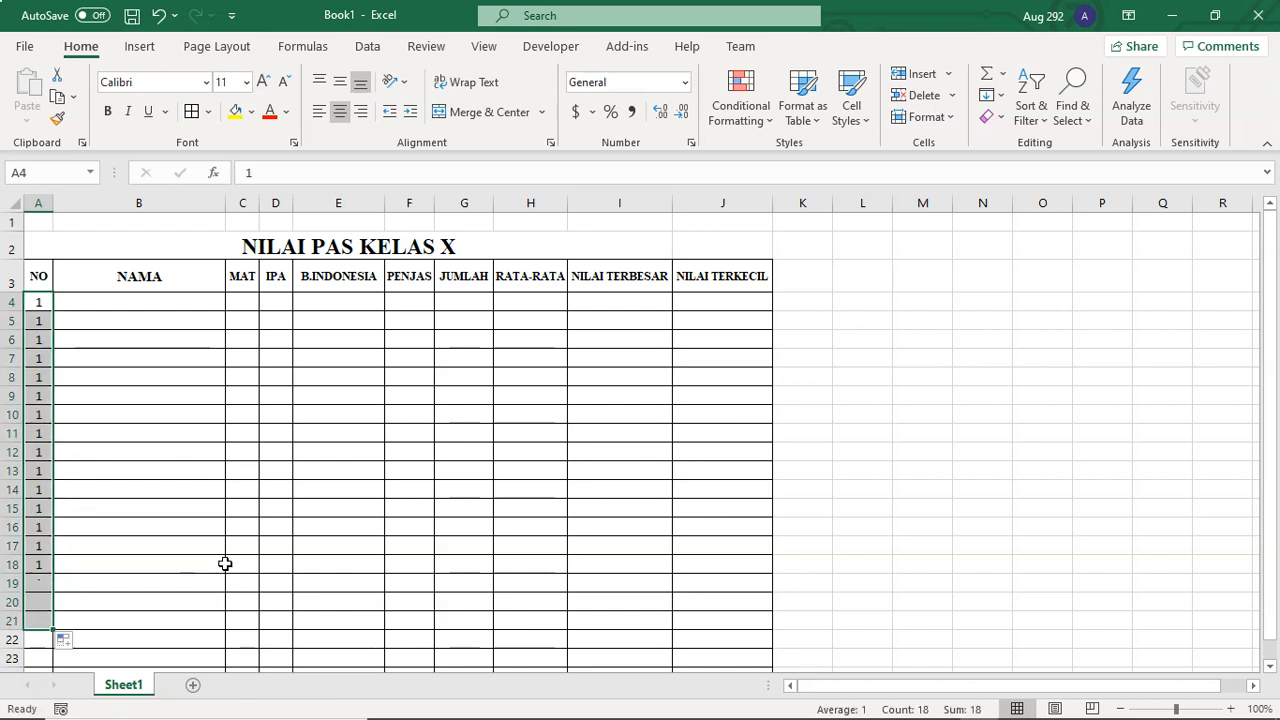
scroll(160, 528, "down", 1)
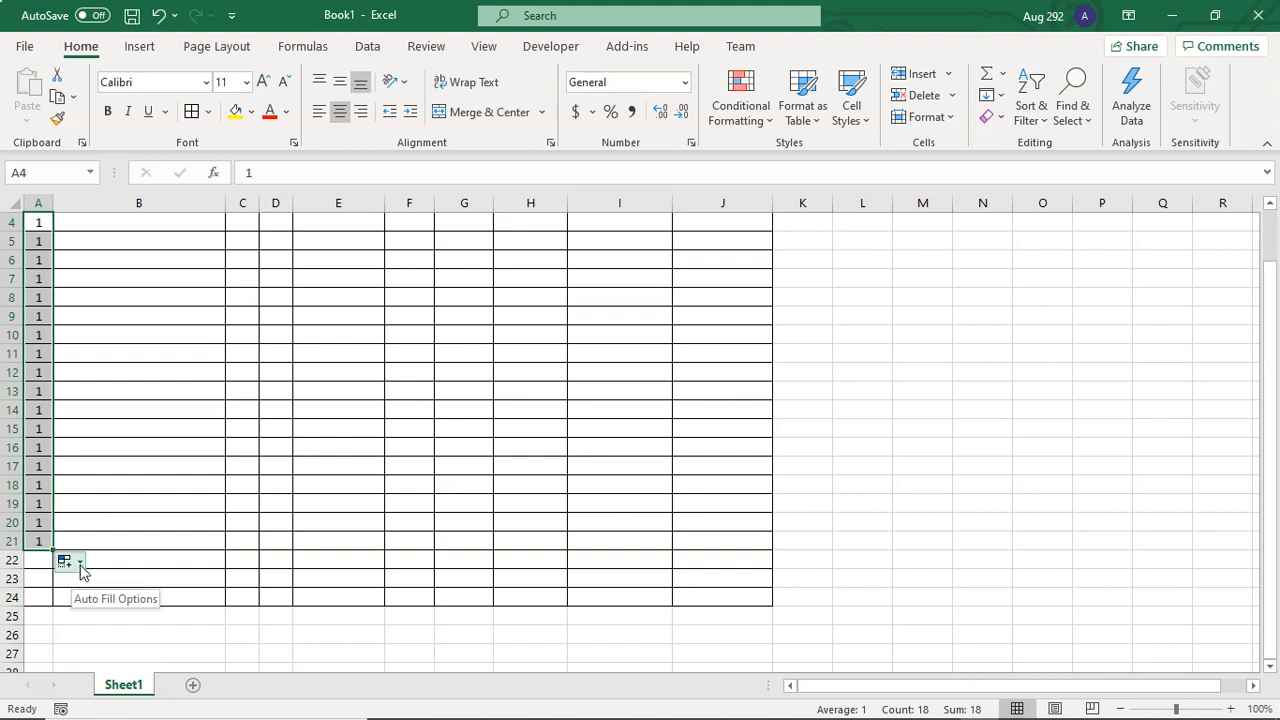
left_click(80, 565)
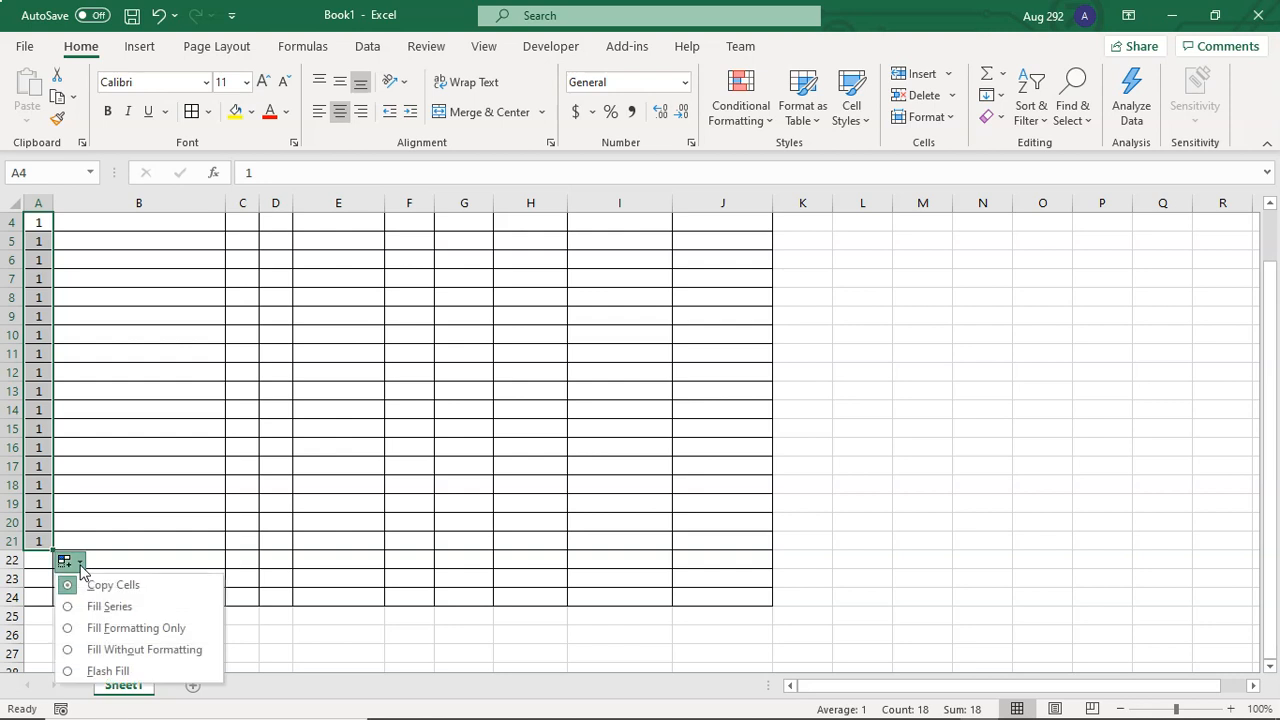
left_click(100, 606)
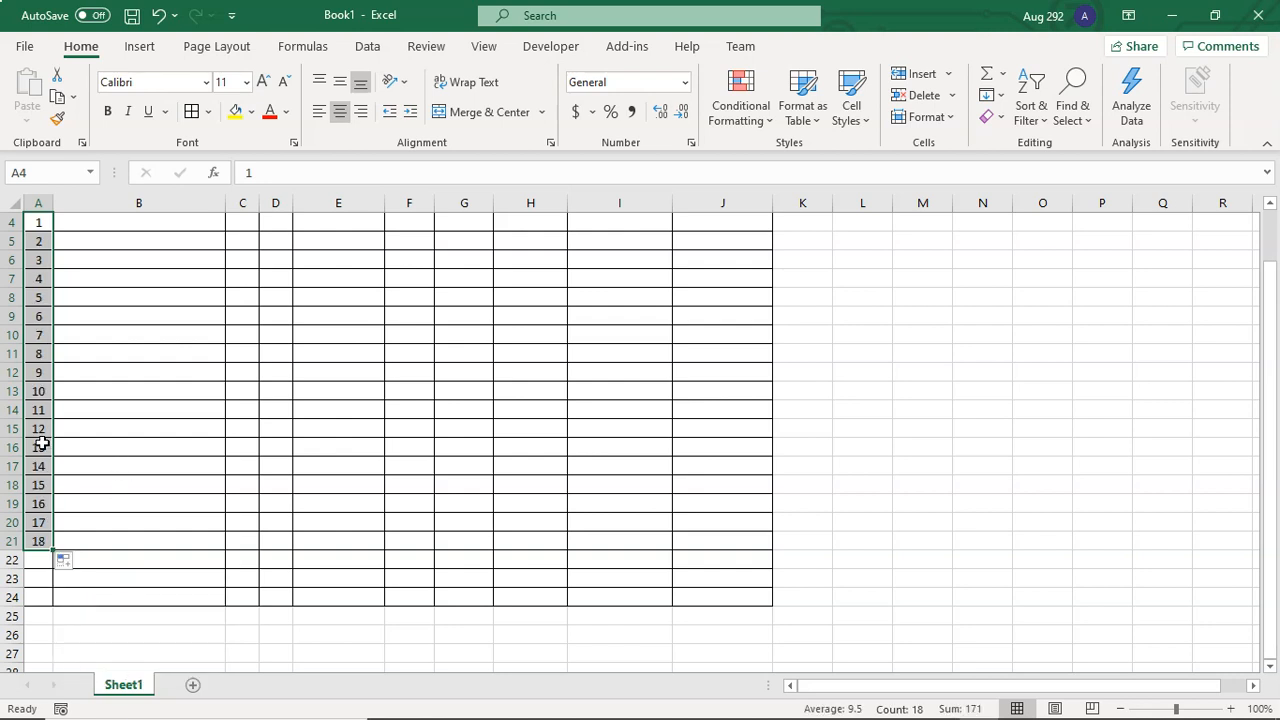
Extend the NO column from A21 down to A23 as a series ending at 20.
left_click(42, 538)
left_click_drag(55, 548, 62, 582)
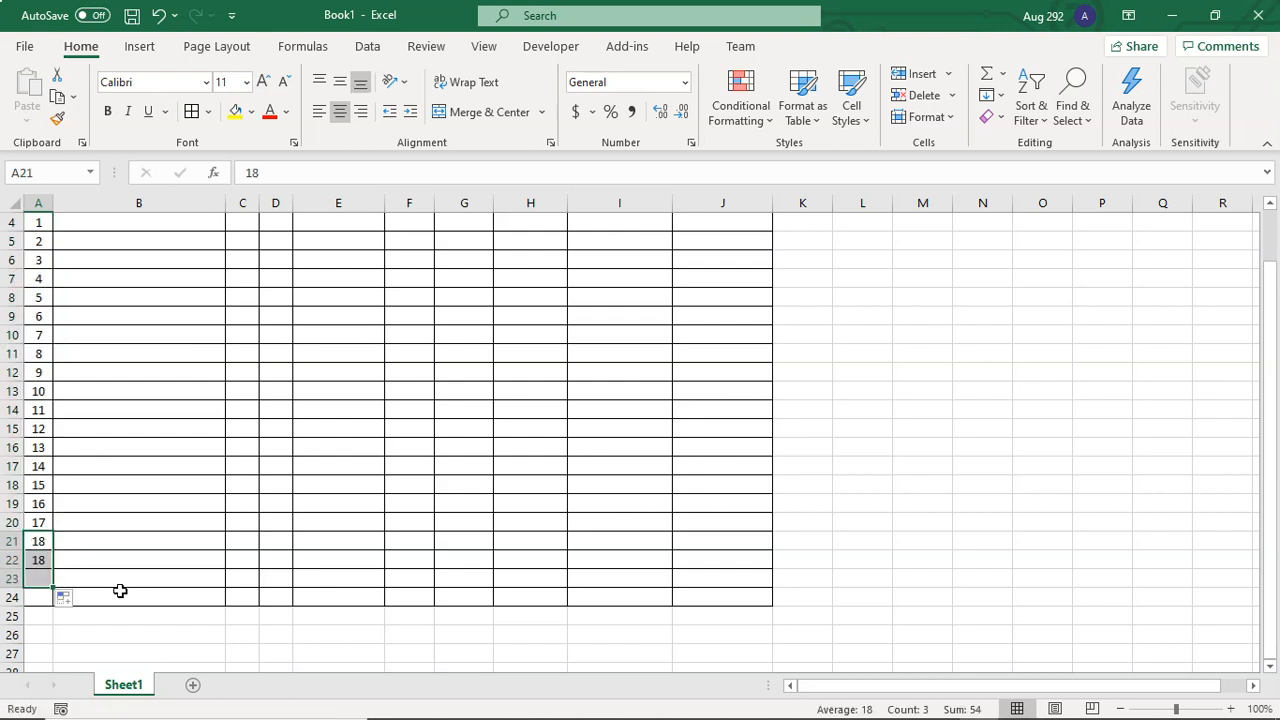
left_click(66, 598)
left_click(105, 512)
scroll(114, 514, "up", 1)
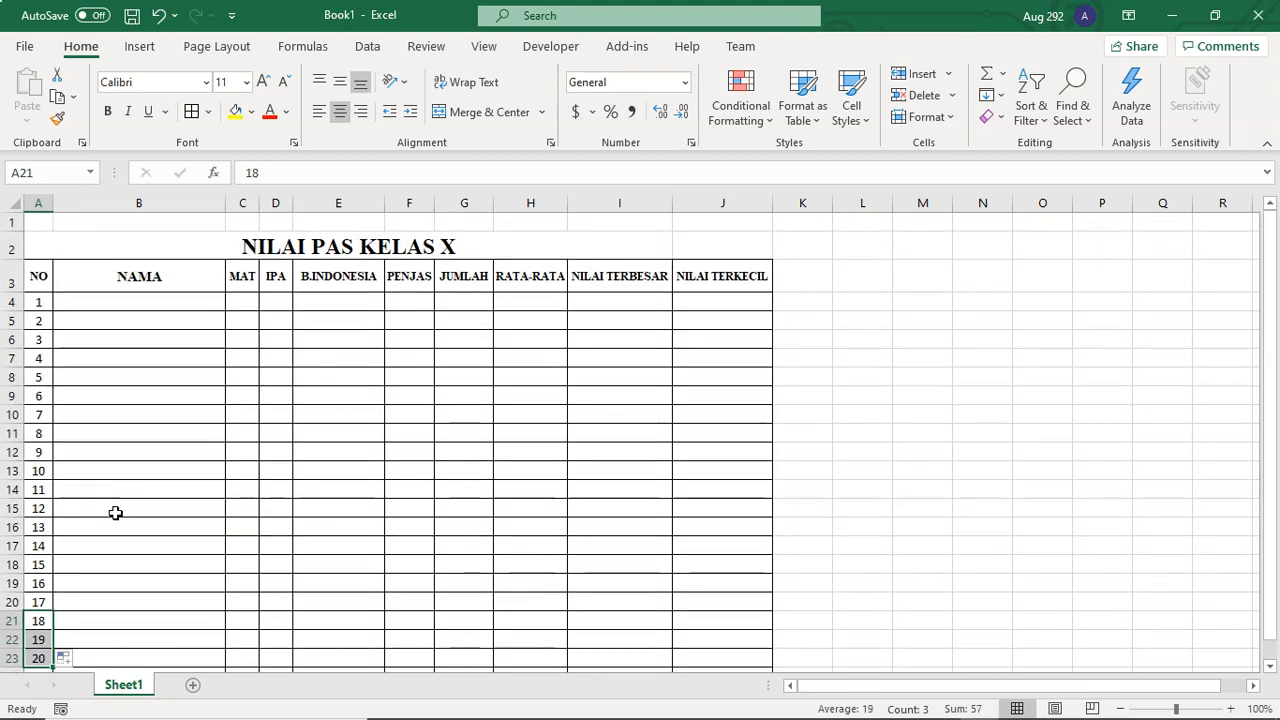
Enter the first three student names in the NAMA column, cells B4 to B6.
left_click(109, 300)
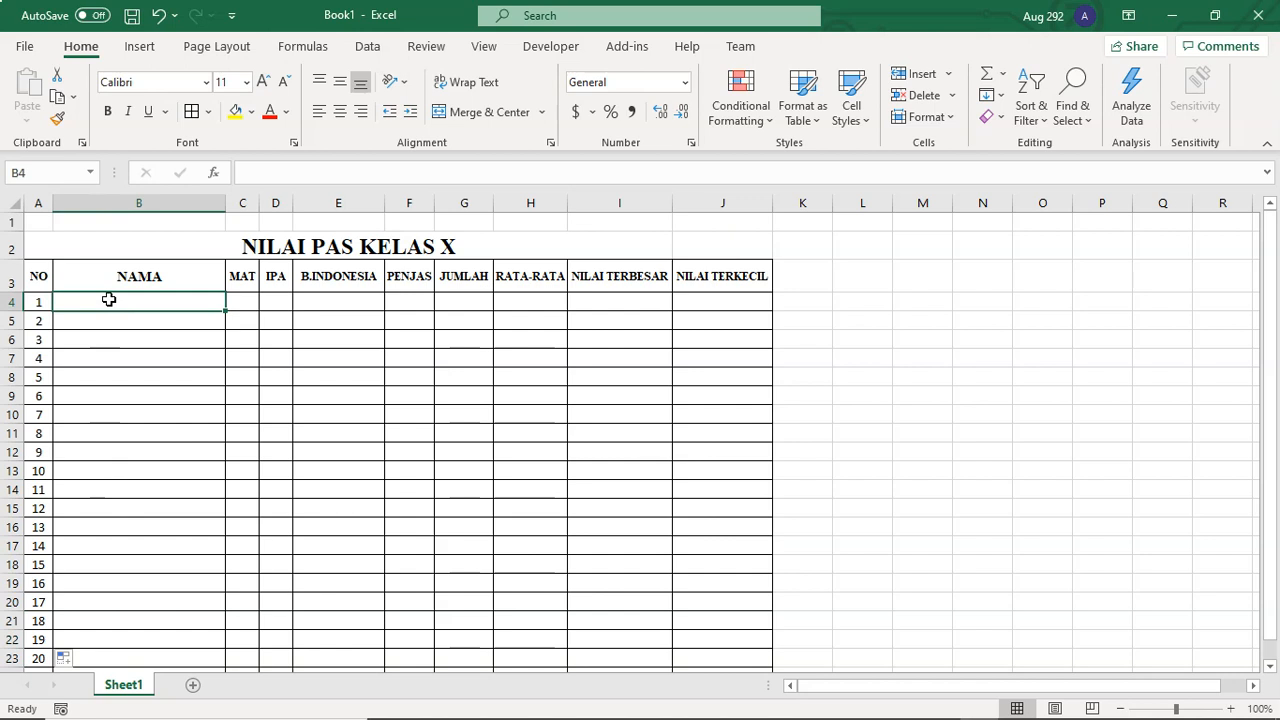
type("SOFYAN")
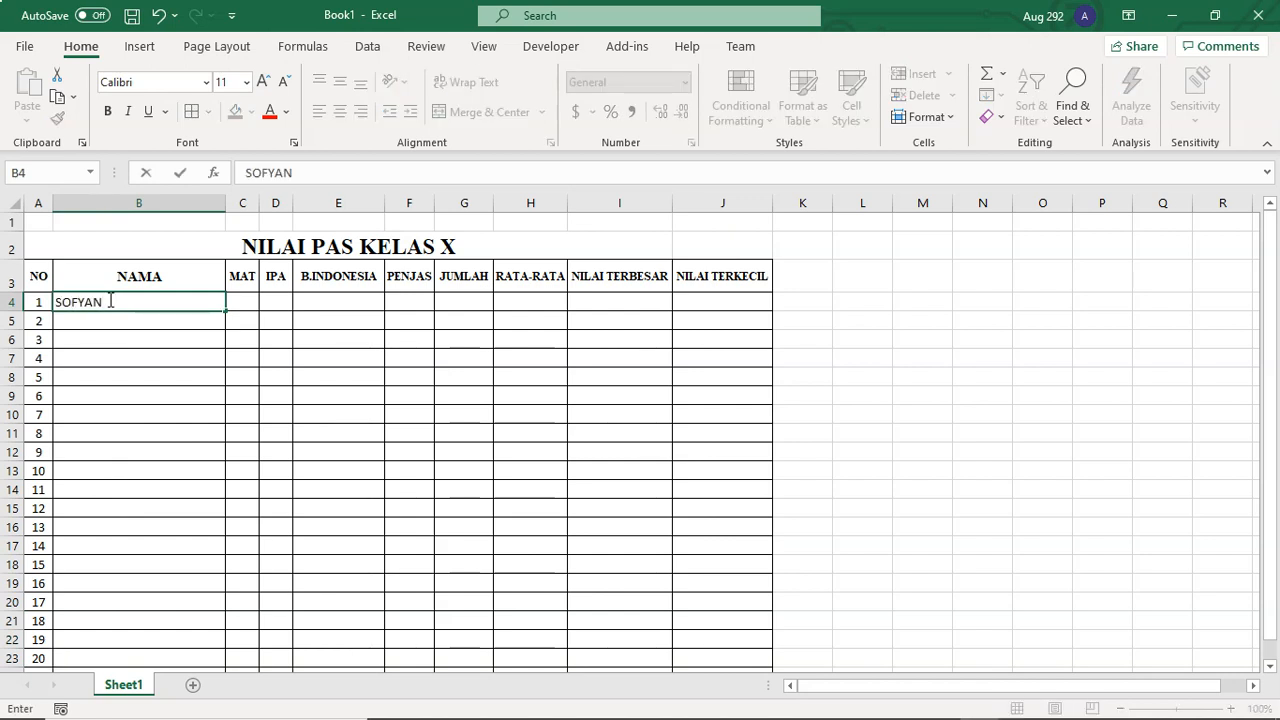
key("Return")
type("ANDI")
key("Return")
type("BUDI")
key("Return")
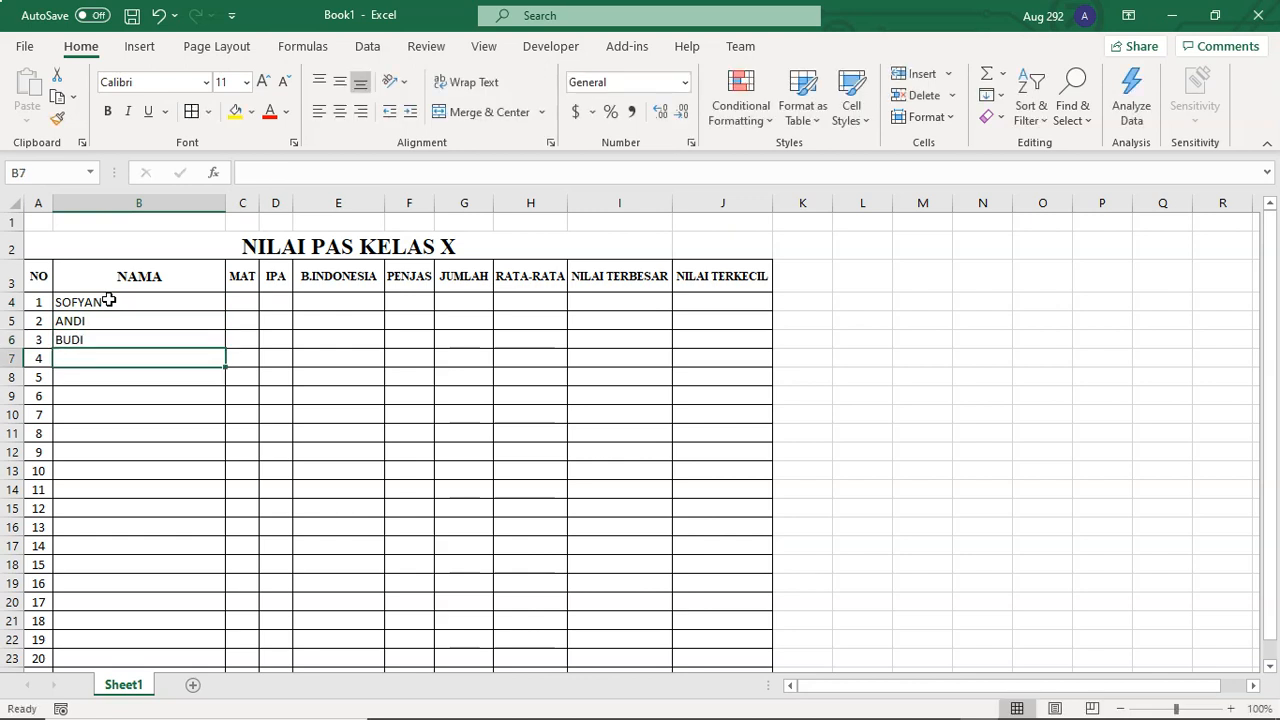
Replace the student names in cells B4 and B5 with two different names.
left_click(108, 301)
type("RUDI")
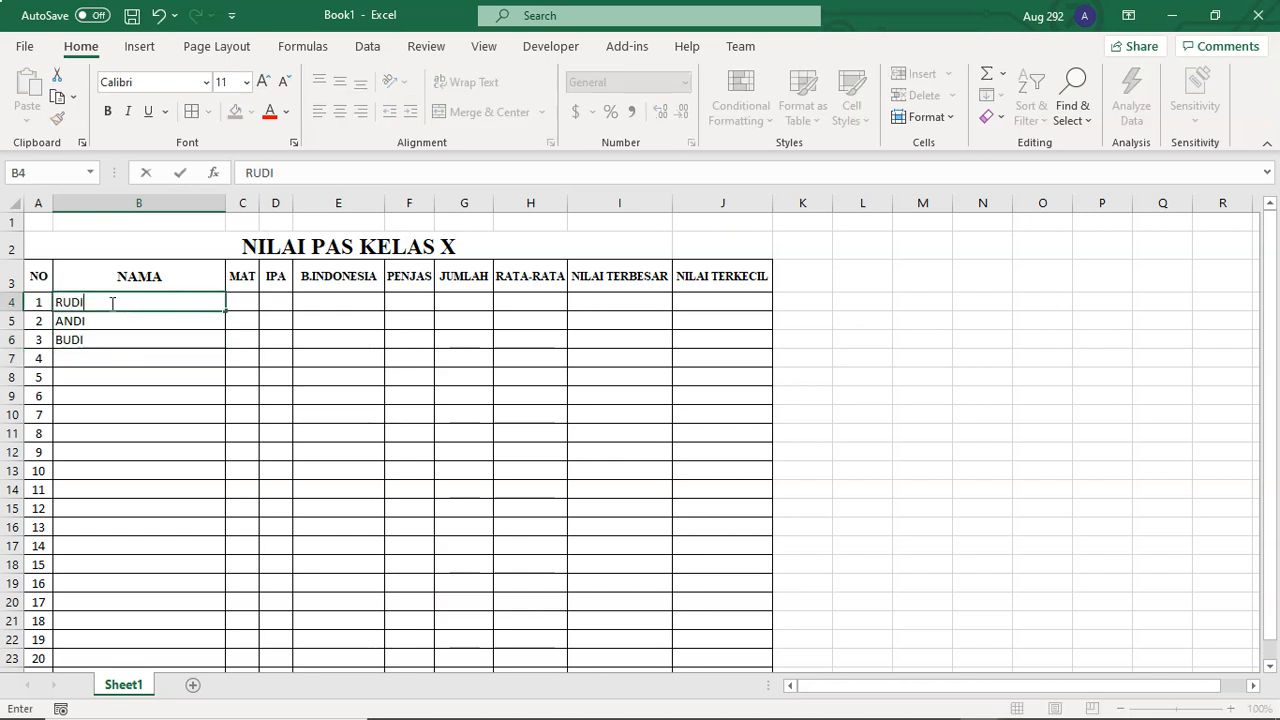
key("Return")
type("TINA")
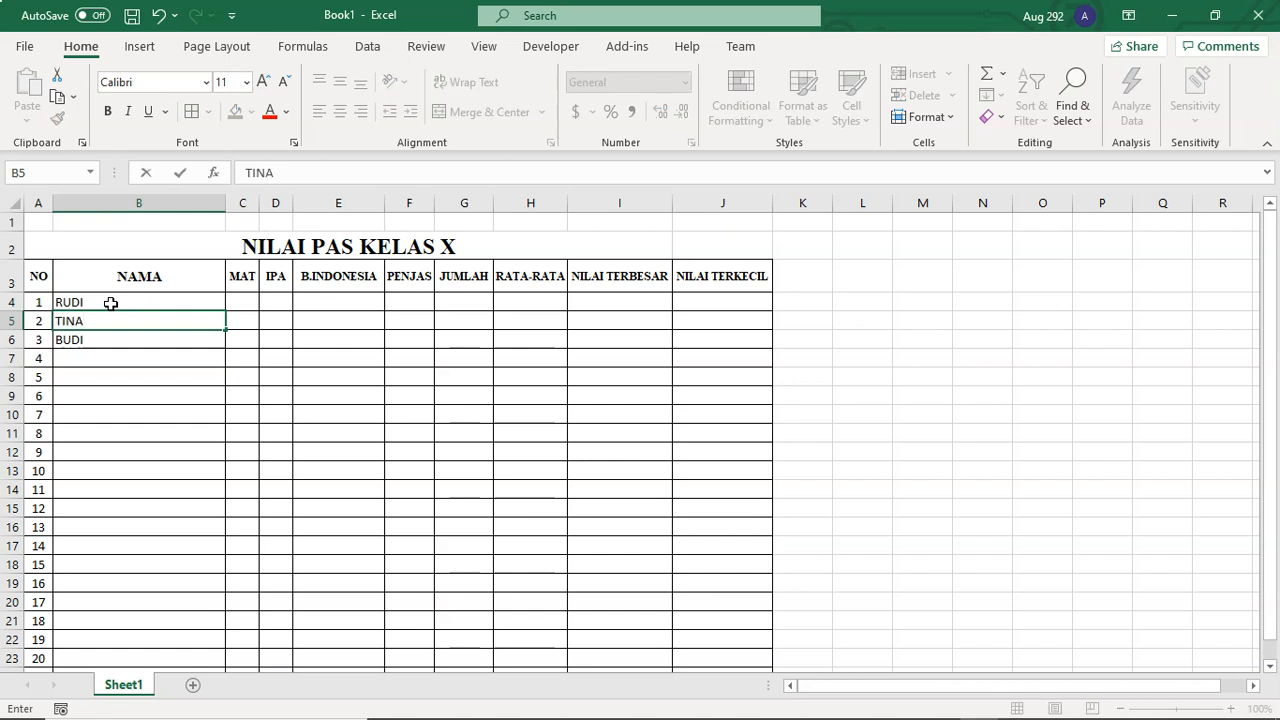
key("Return")
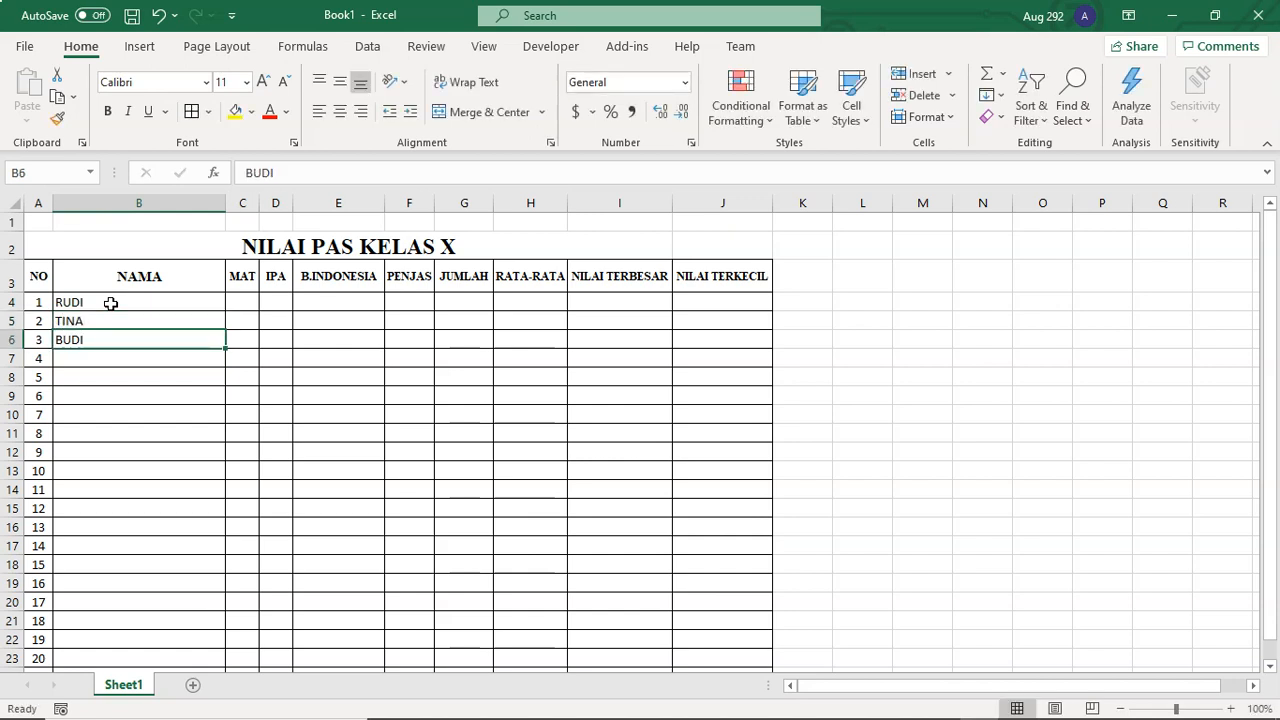
Enter three more student names in the NAMA column, cells B7 to B9.
left_click(80, 356)
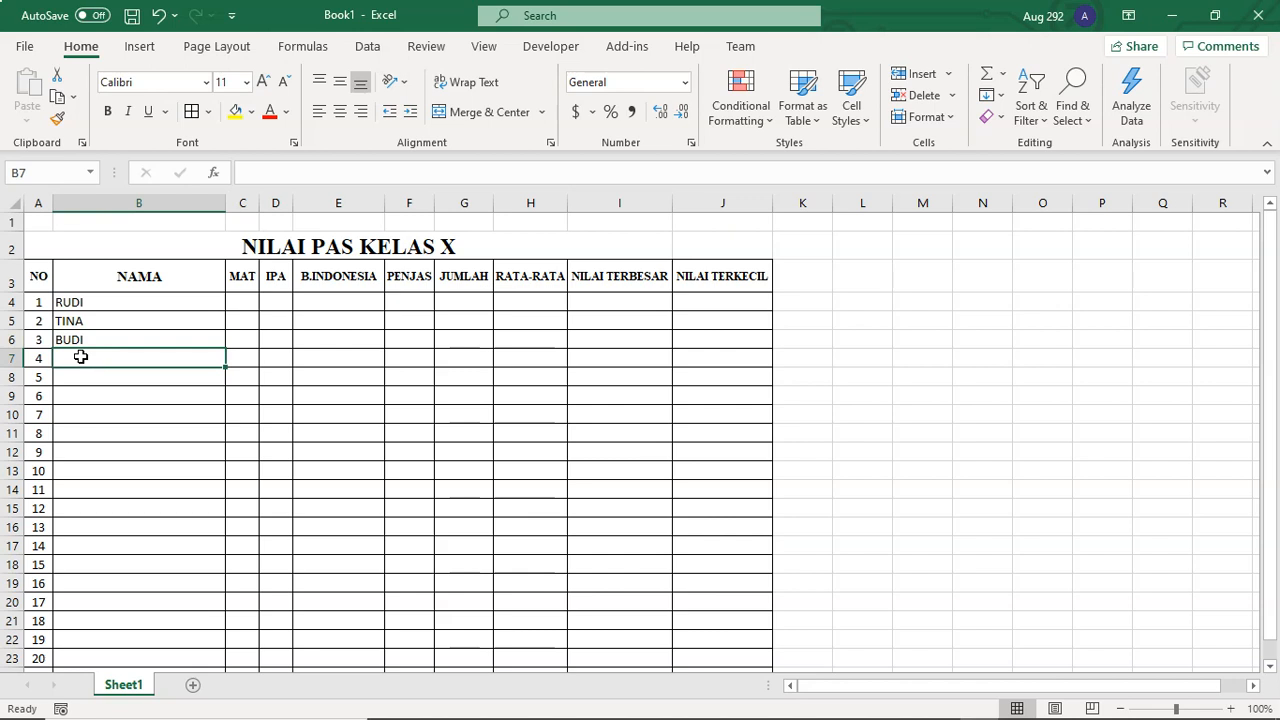
type("R")
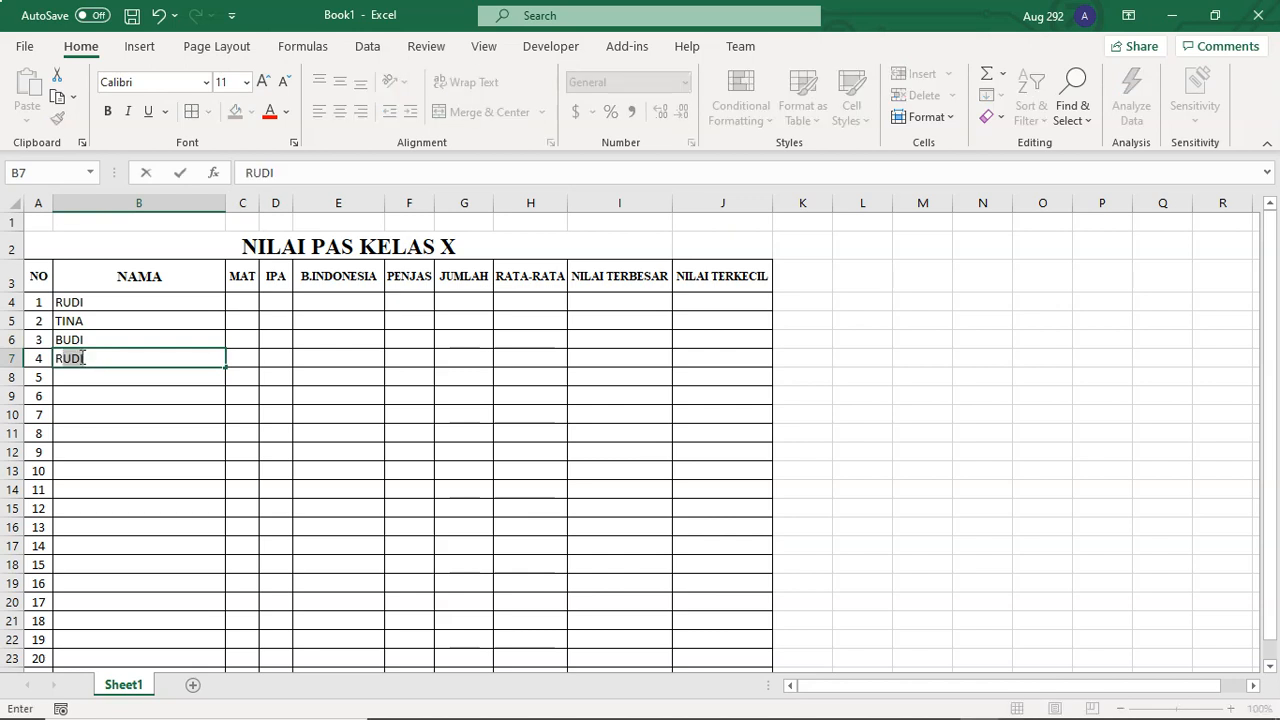
key("BackSpace")
key("BackSpace")
key("Return")
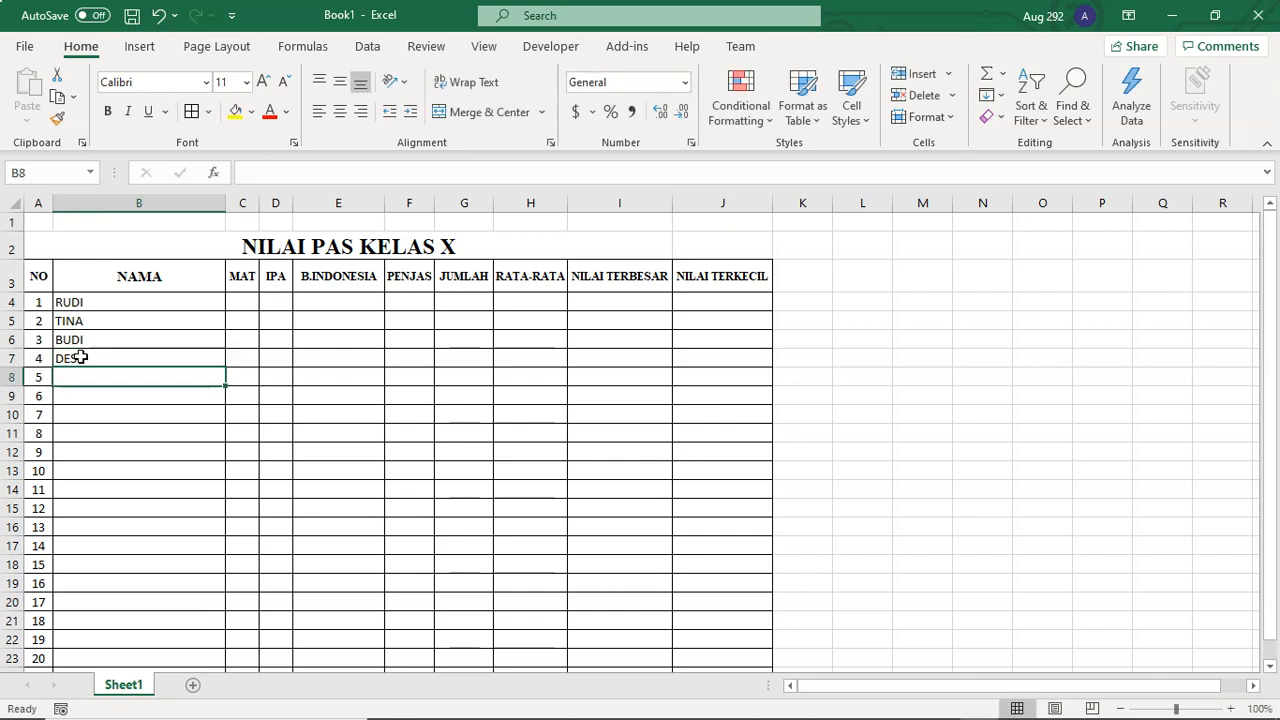
type("RIDWAN")
key("Return")
type("YANI")
key("Return")
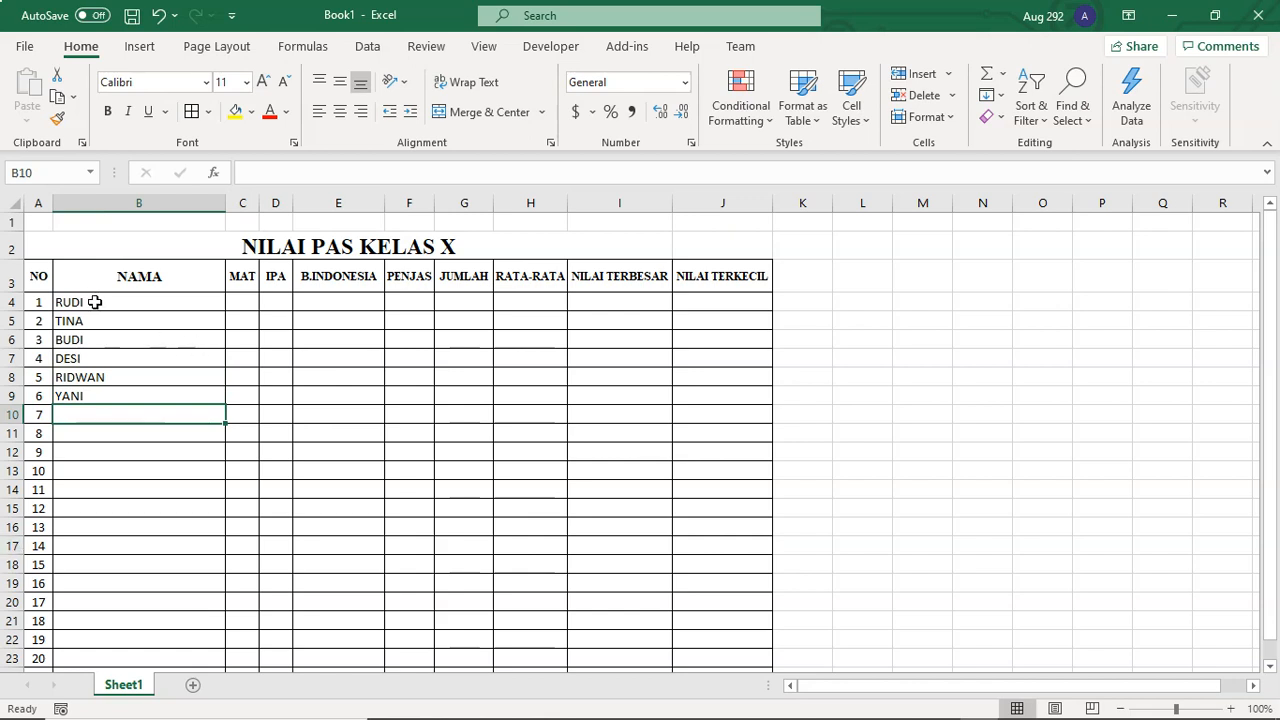
Set the font of the table body, cells A4 to J23, to Times New Roman.
left_click_drag(36, 302, 706, 490)
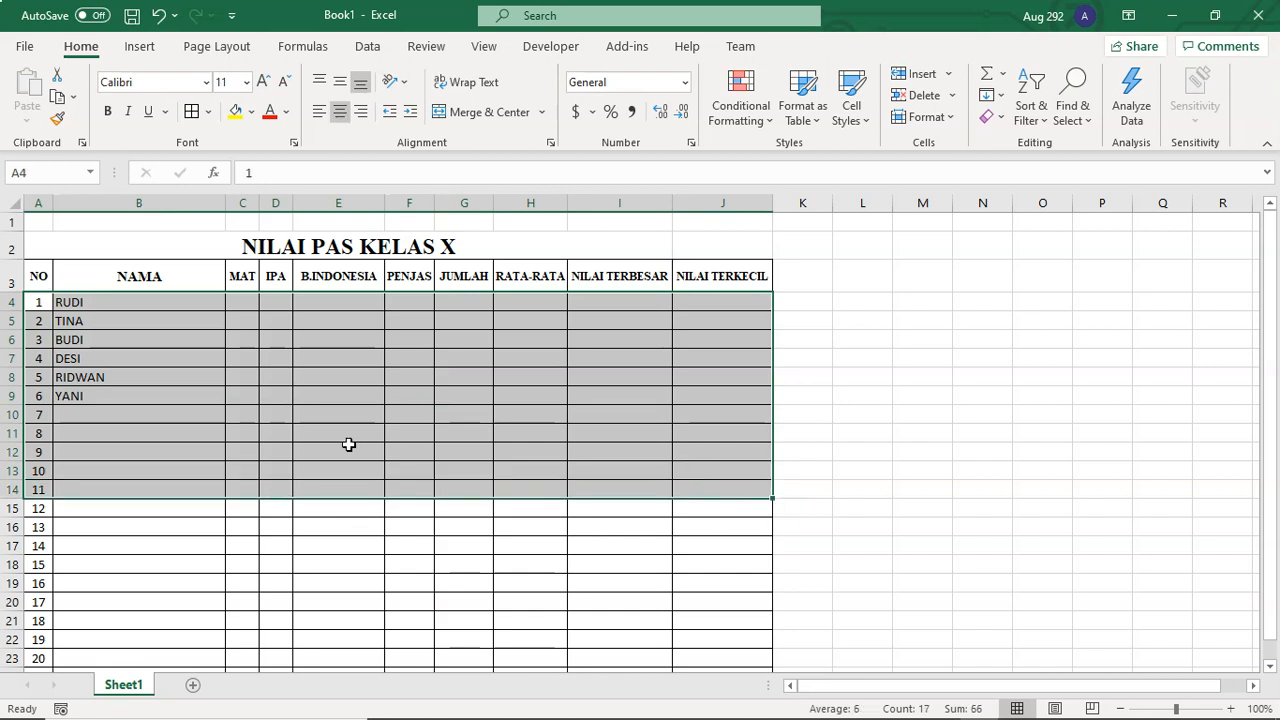
left_click(348, 444)
left_click_drag(38, 302, 719, 665)
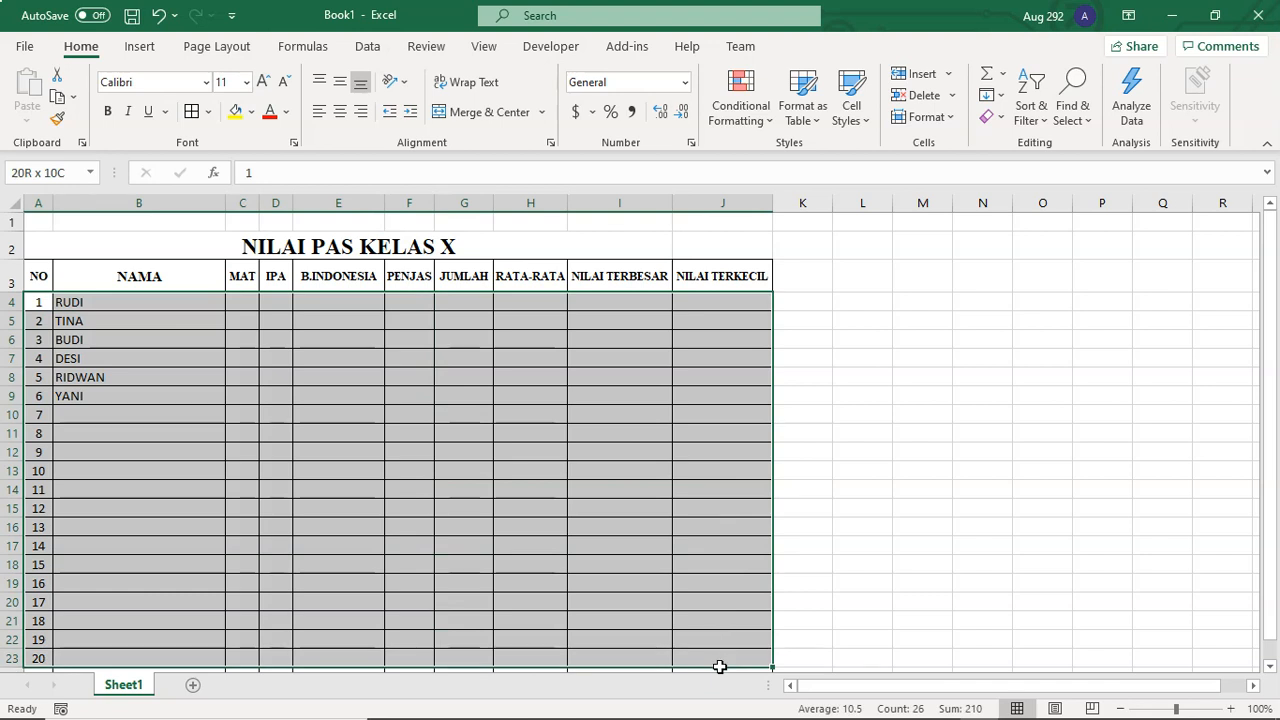
left_click_drag(719, 666, 719, 666)
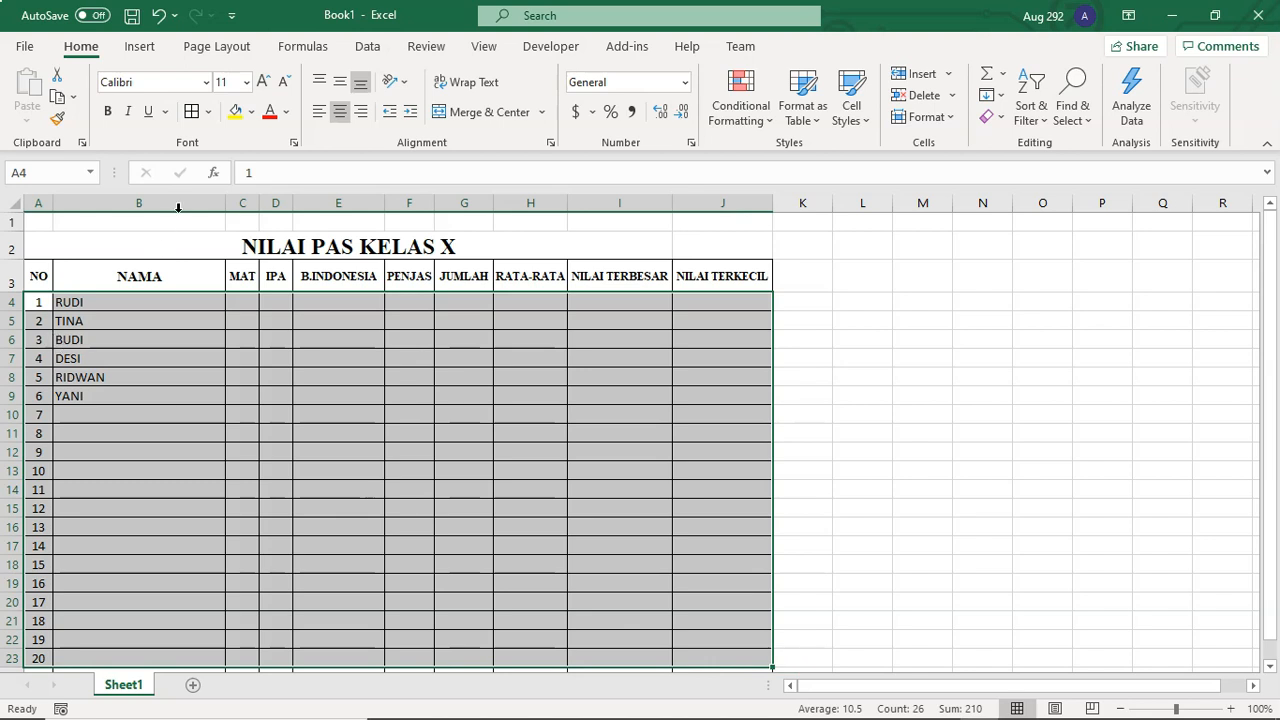
left_click(146, 83)
type("times")
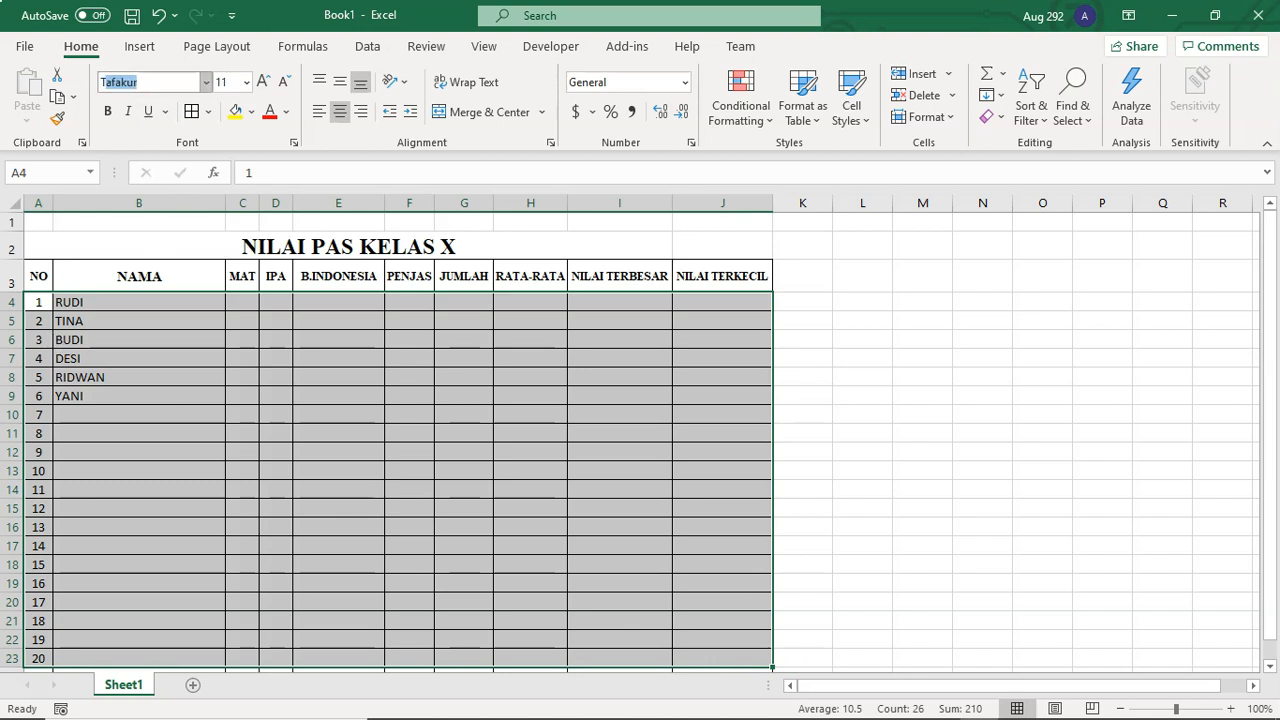
key("Return")
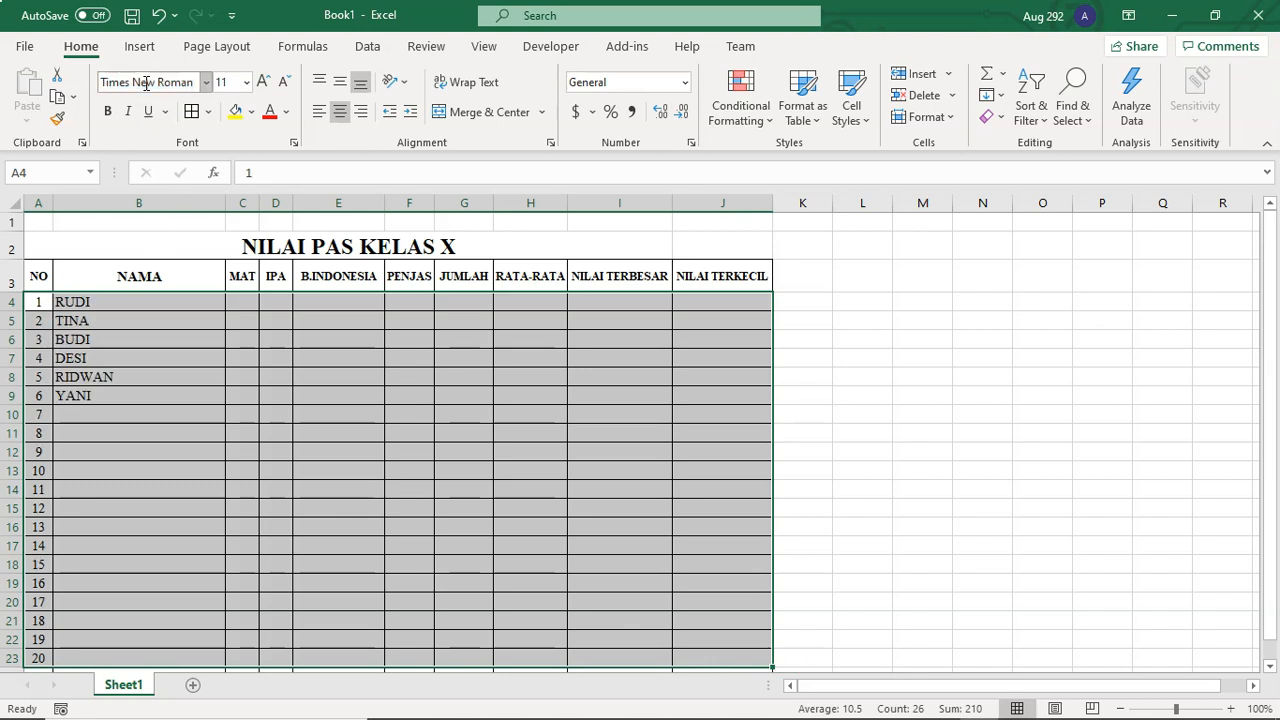
left_click(163, 410)
Try centering the student names in B4 to B9, and return them to left alignment.
left_click_drag(104, 301, 103, 396)
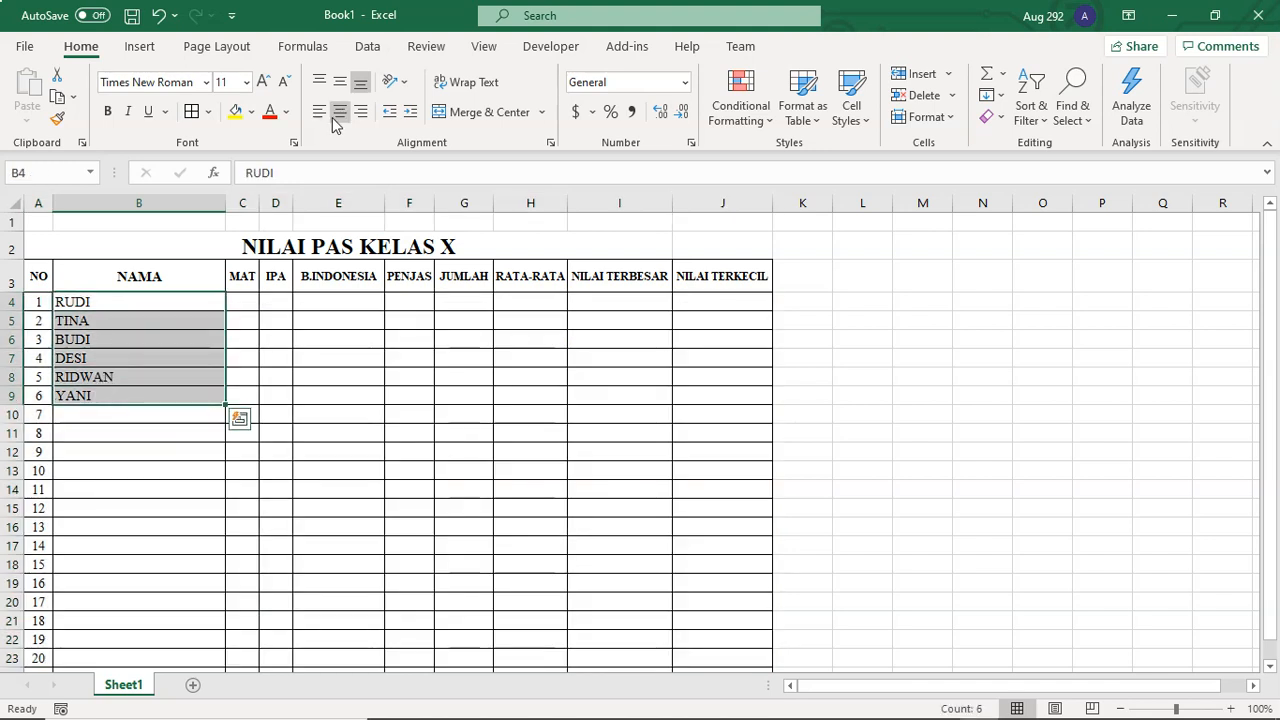
left_click(338, 114)
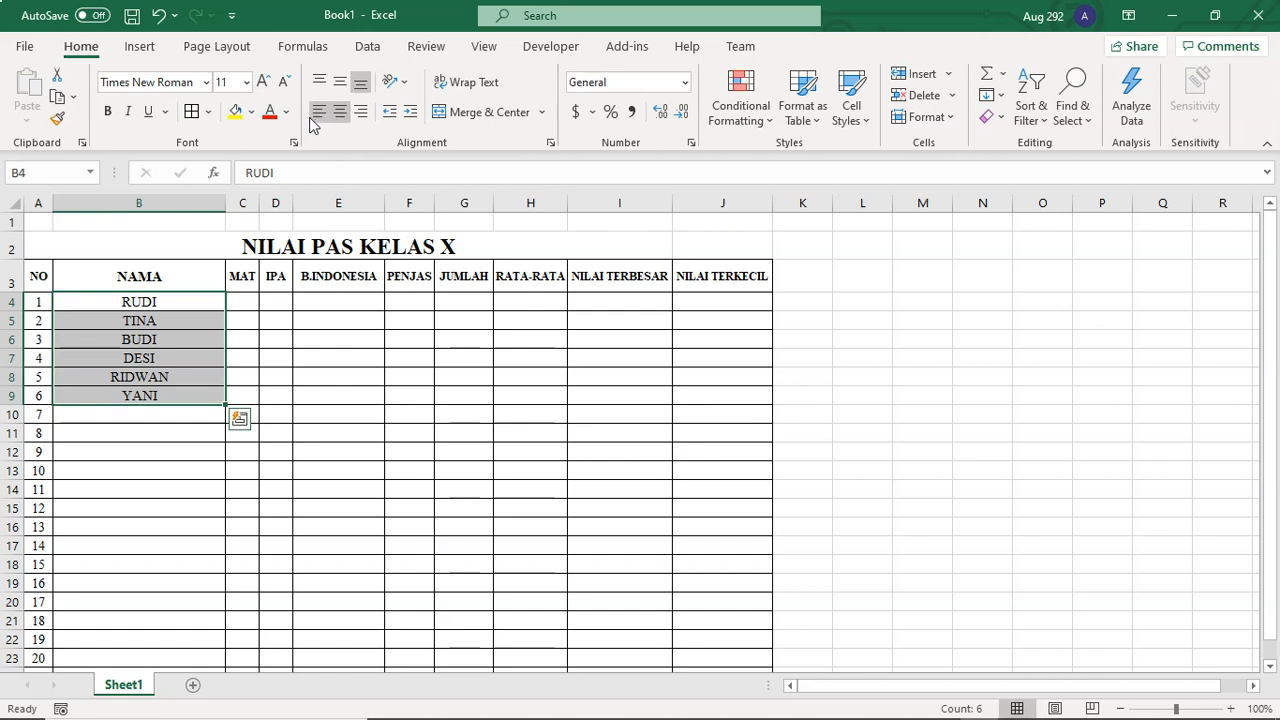
left_click(317, 113)
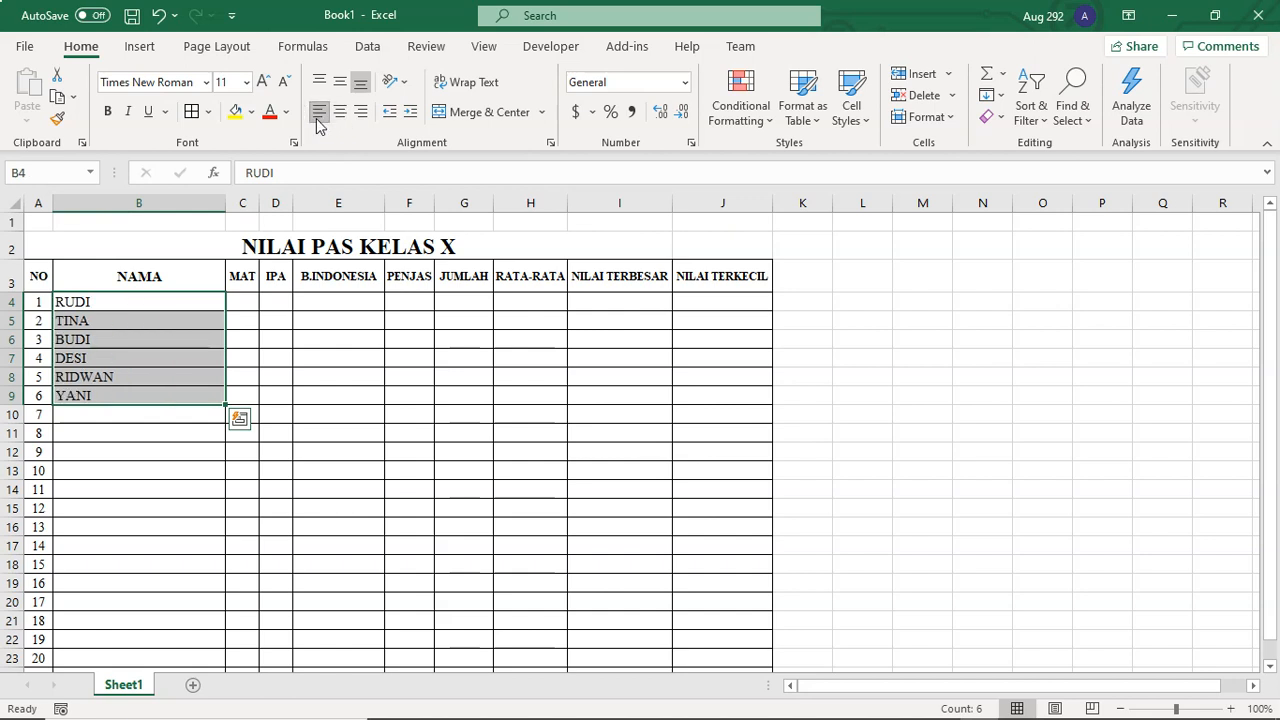
left_click(371, 442)
Enter the first student's scores in row 4: MAT 87, IPA 79, B.INDONESIA 85 and PENJAS 81.
left_click(237, 301)
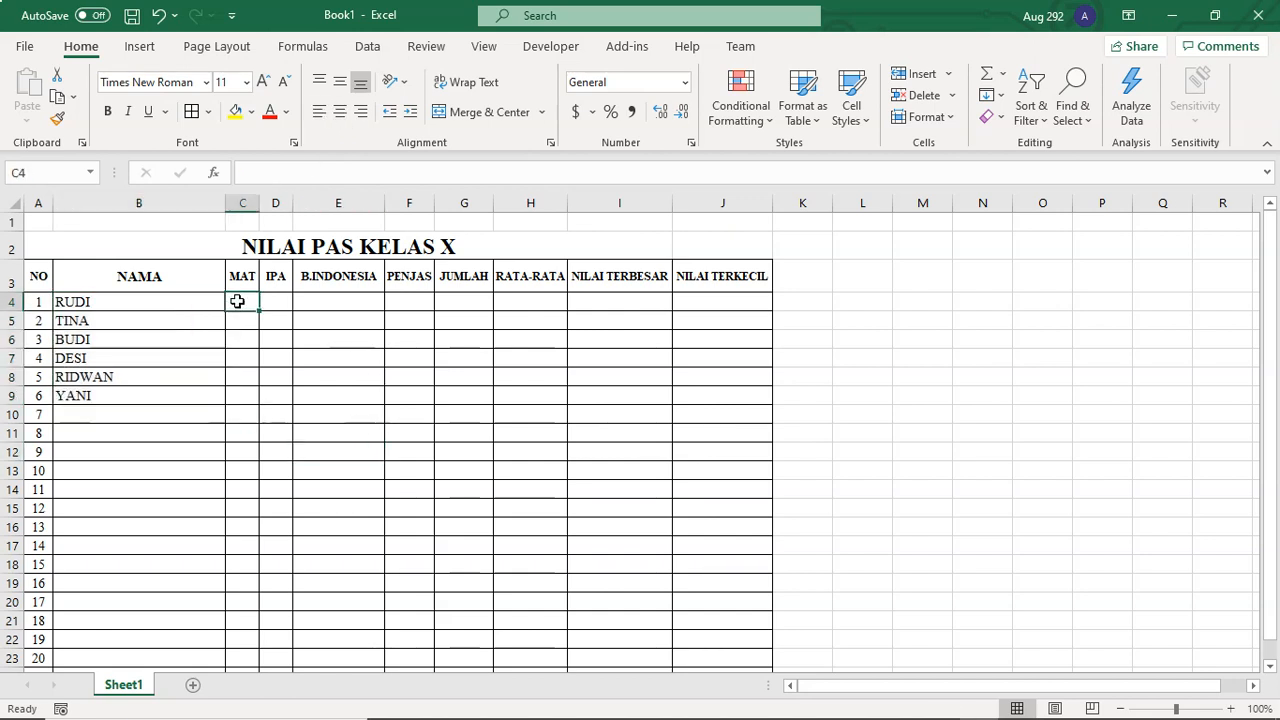
type("87")
key("Return")
left_click(246, 300)
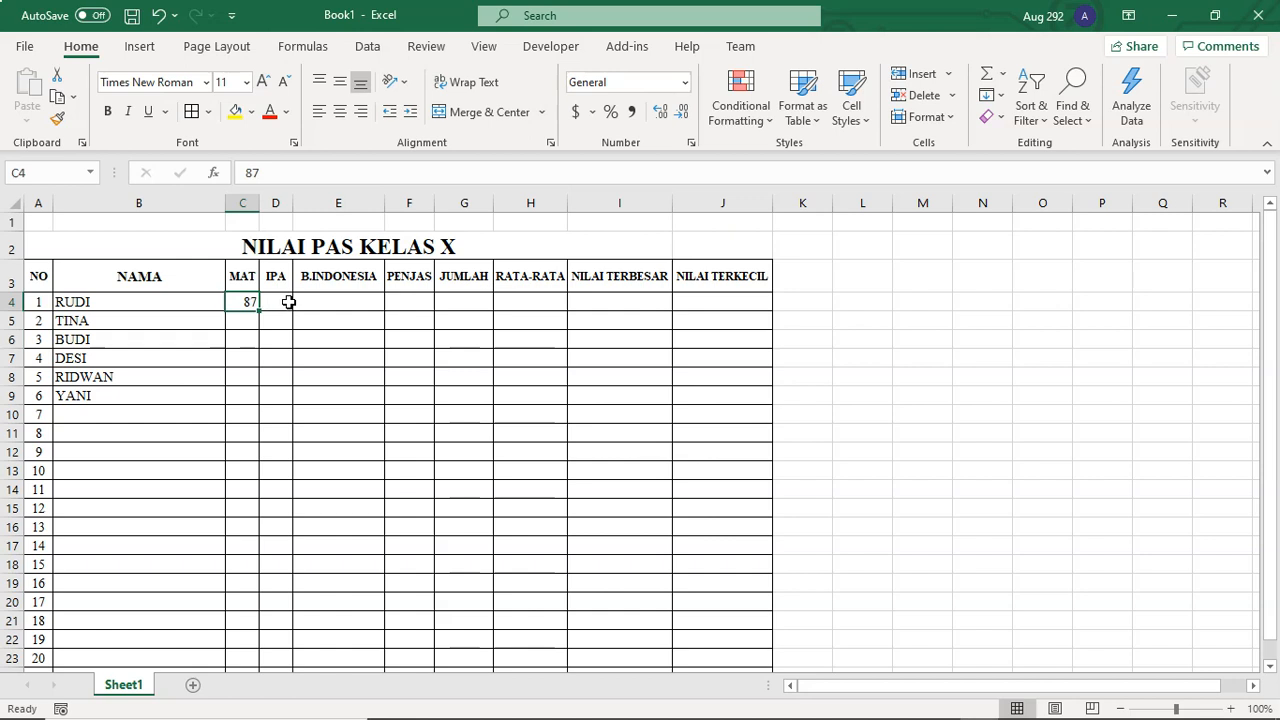
left_click(276, 300)
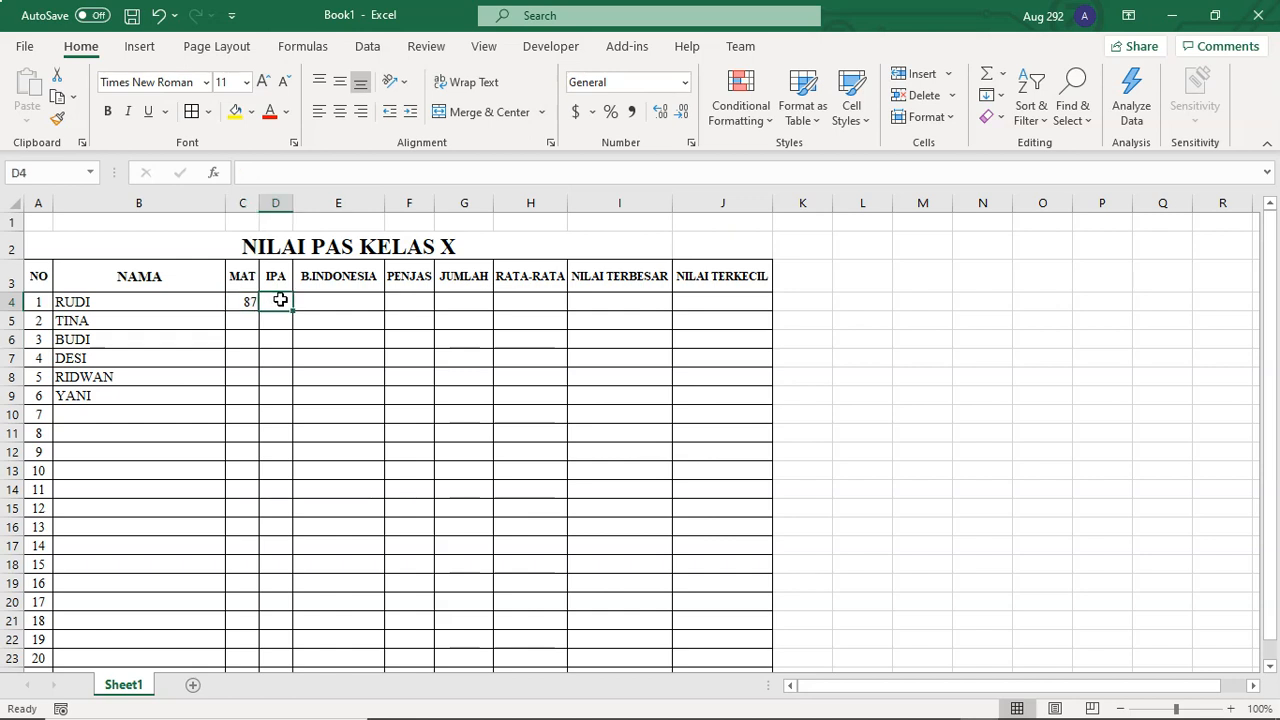
type("79")
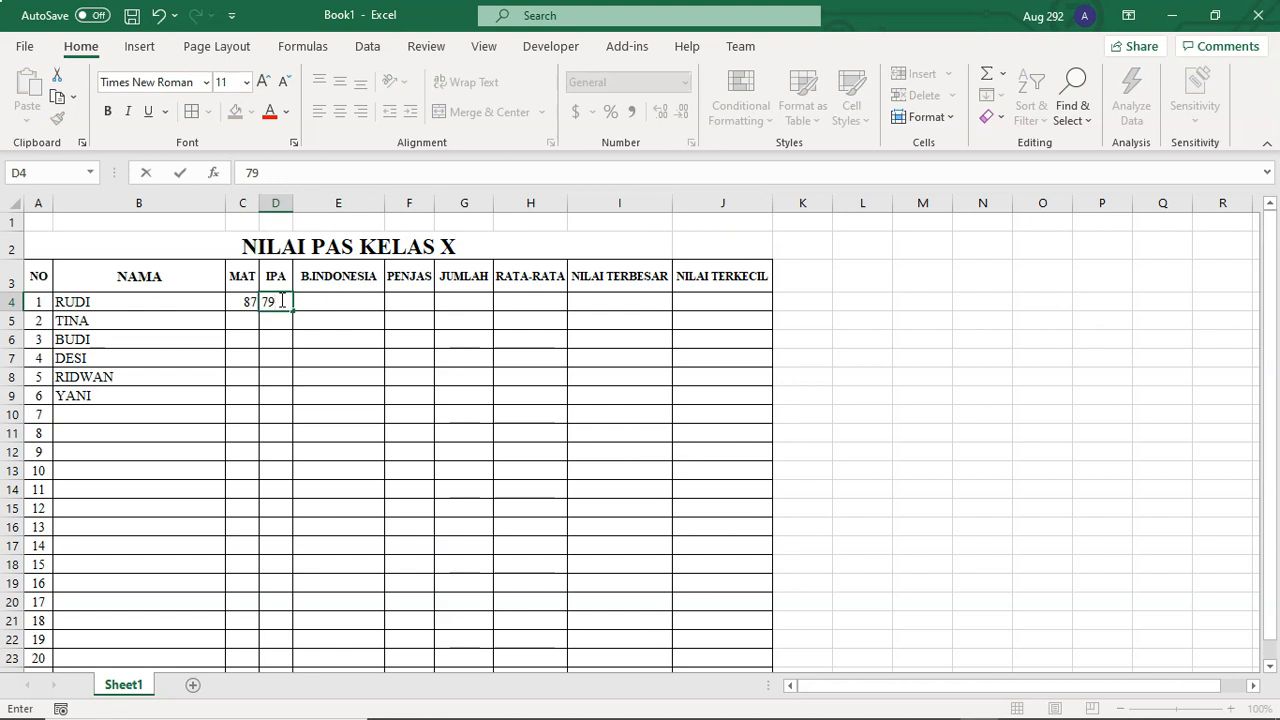
key("Tab")
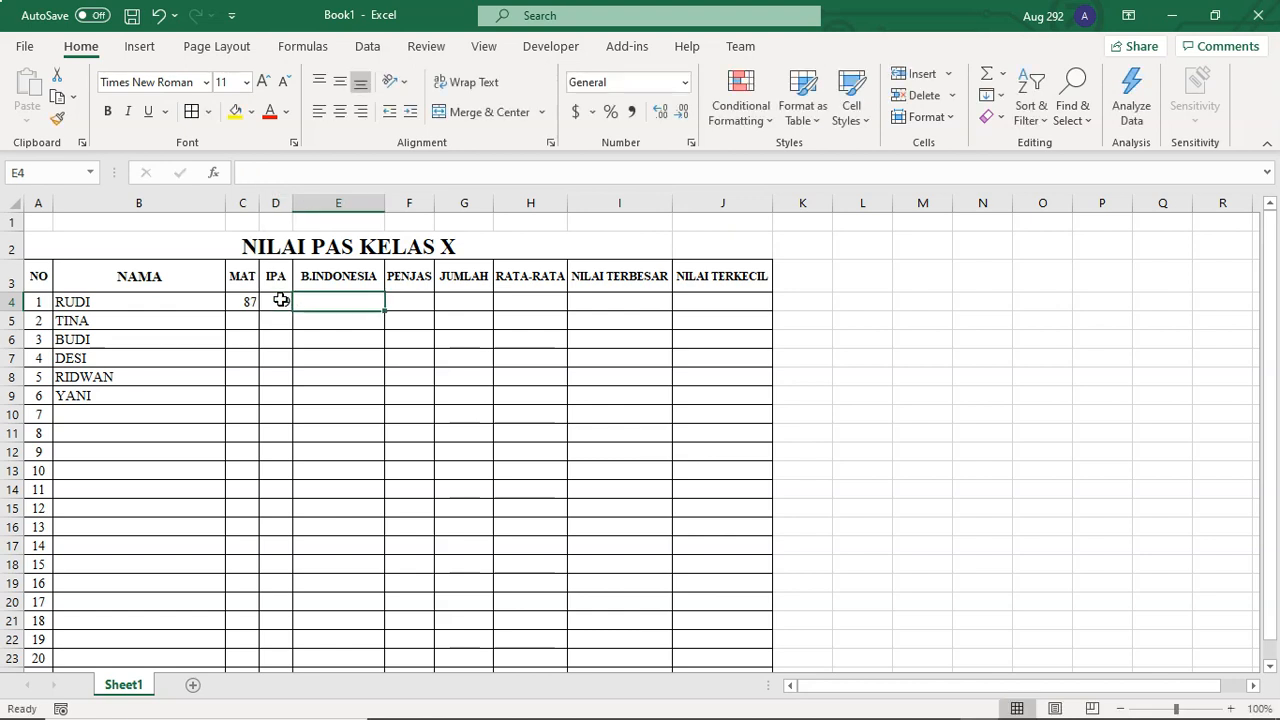
type("85")
key("Tab")
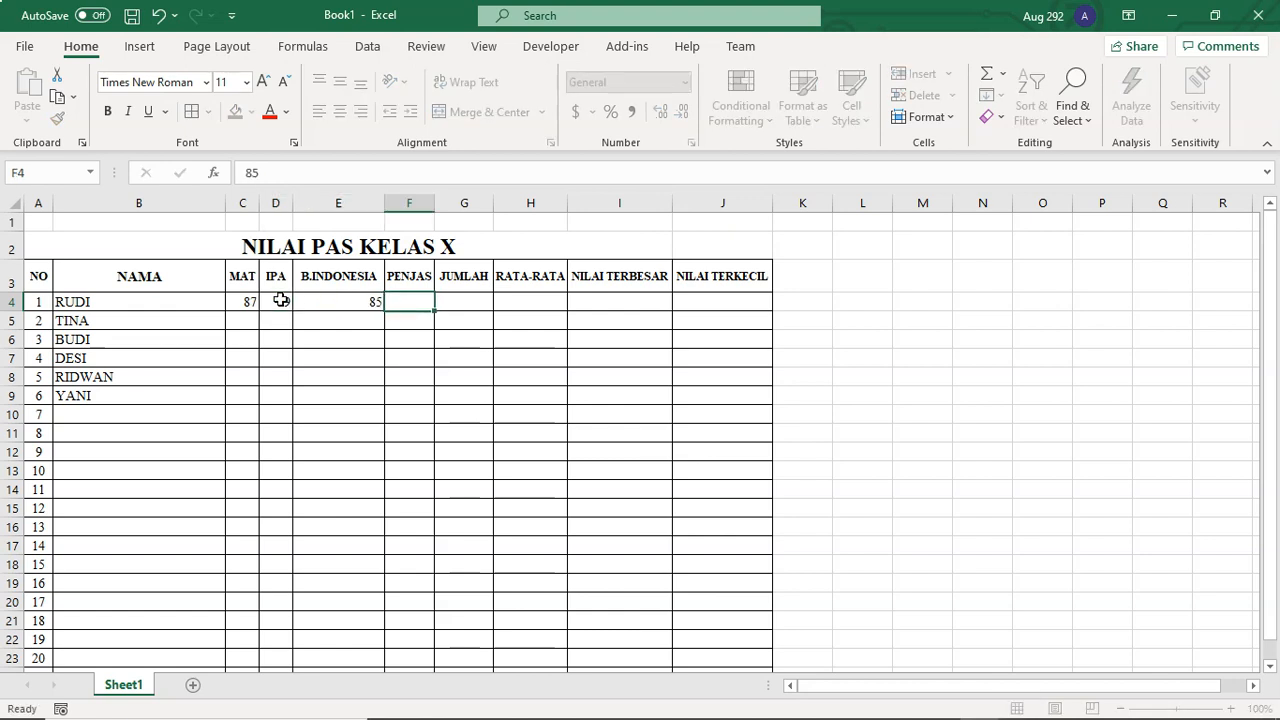
type("81")
key("Tab")
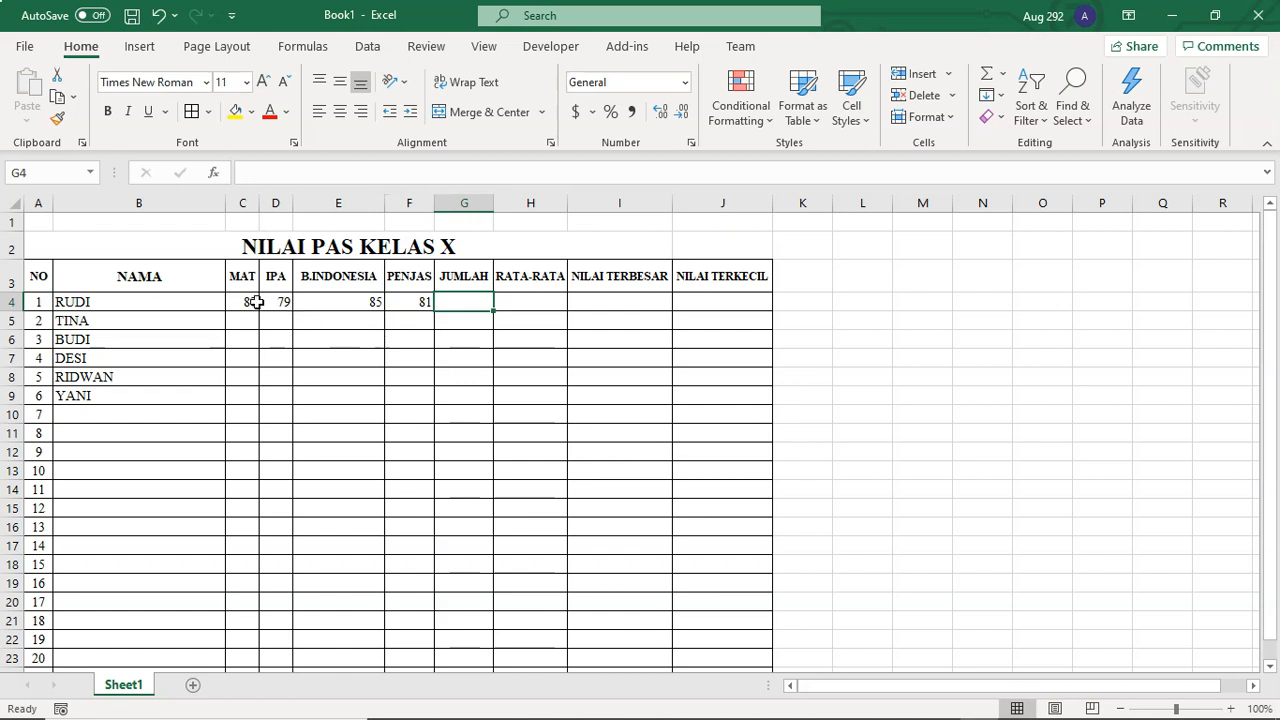
Enter the MAT scores 88, 83, 82, 79 and 80 in cells C5 to C9.
left_click(252, 302)
left_click(245, 318)
left_click(250, 305)
left_click(251, 316)
type("88")
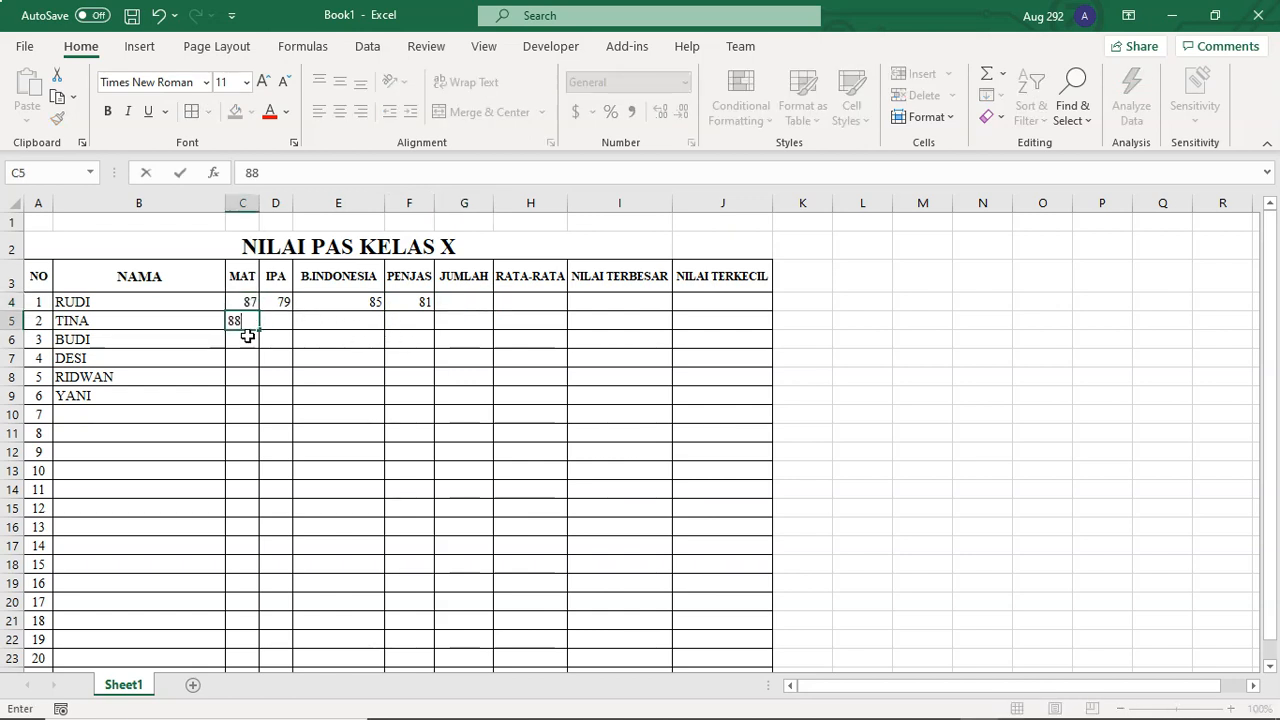
left_click(247, 337)
type("83")
left_click(251, 358)
type("82")
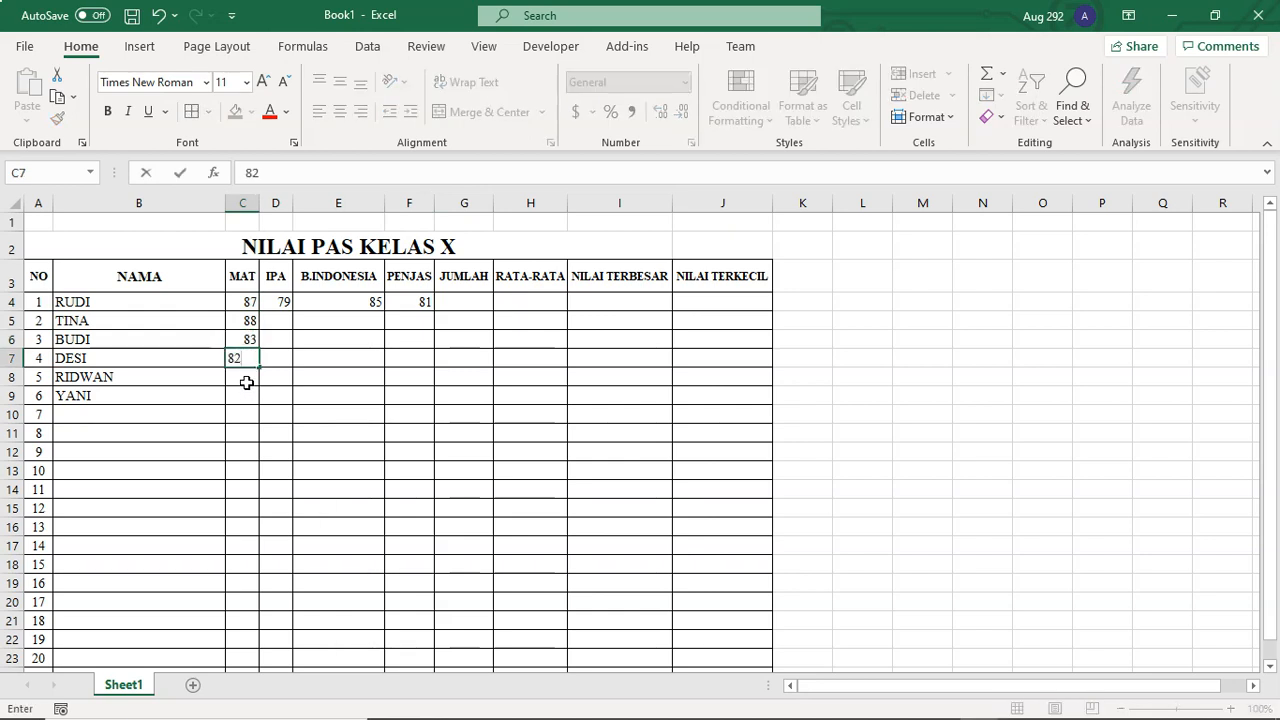
left_click(246, 378)
type("79")
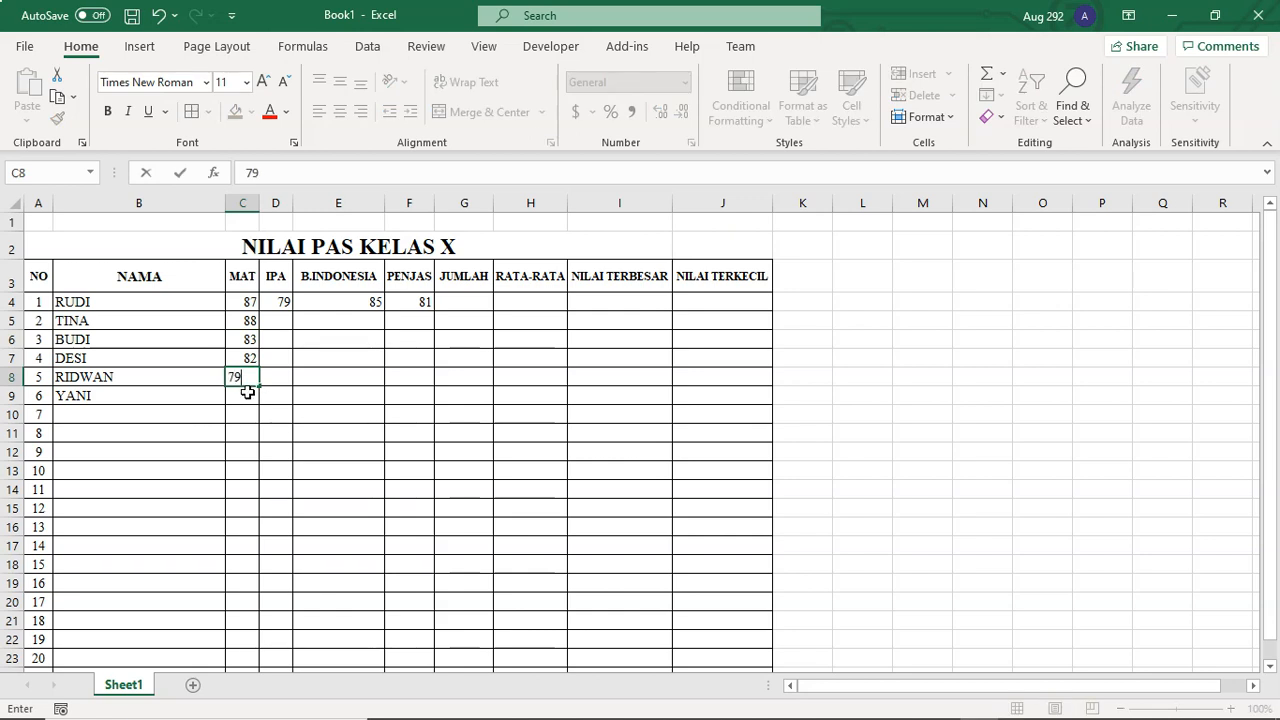
left_click(247, 390)
type("80")
left_click(298, 368)
left_click(278, 320)
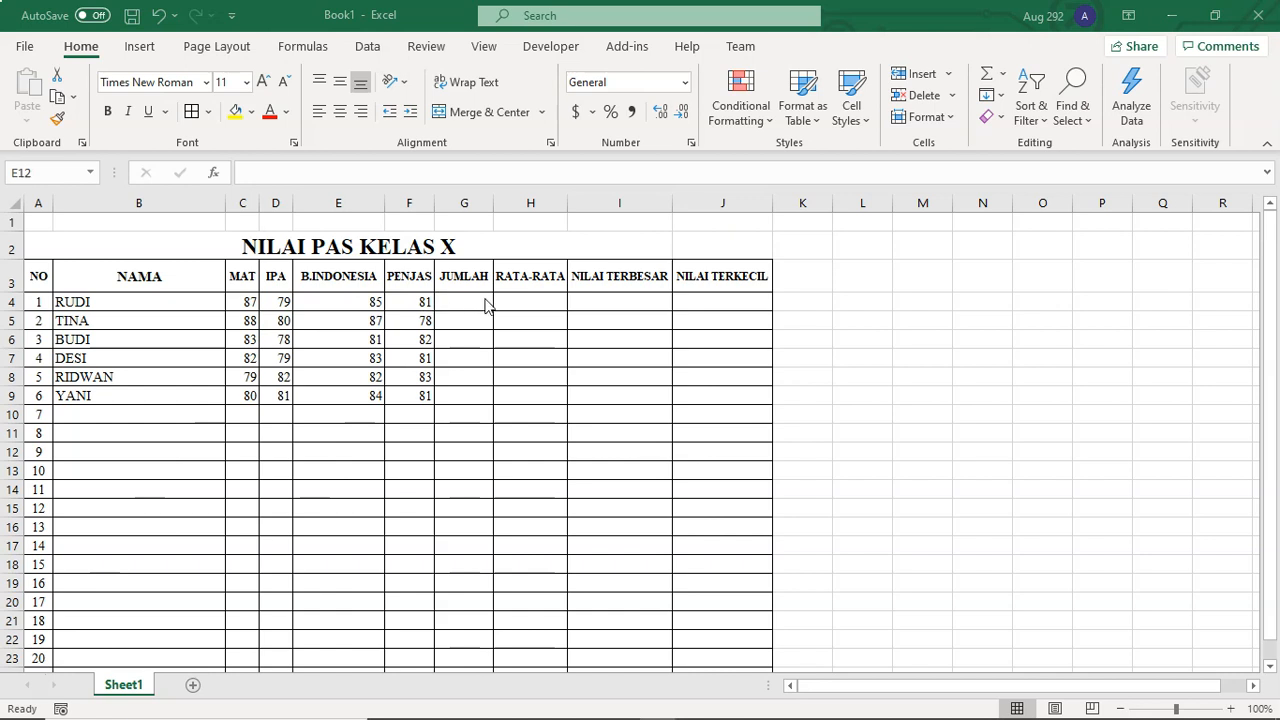
Center the scores in cells C4 to F9 horizontally.
left_click(250, 302)
left_click_drag(250, 302, 408, 401)
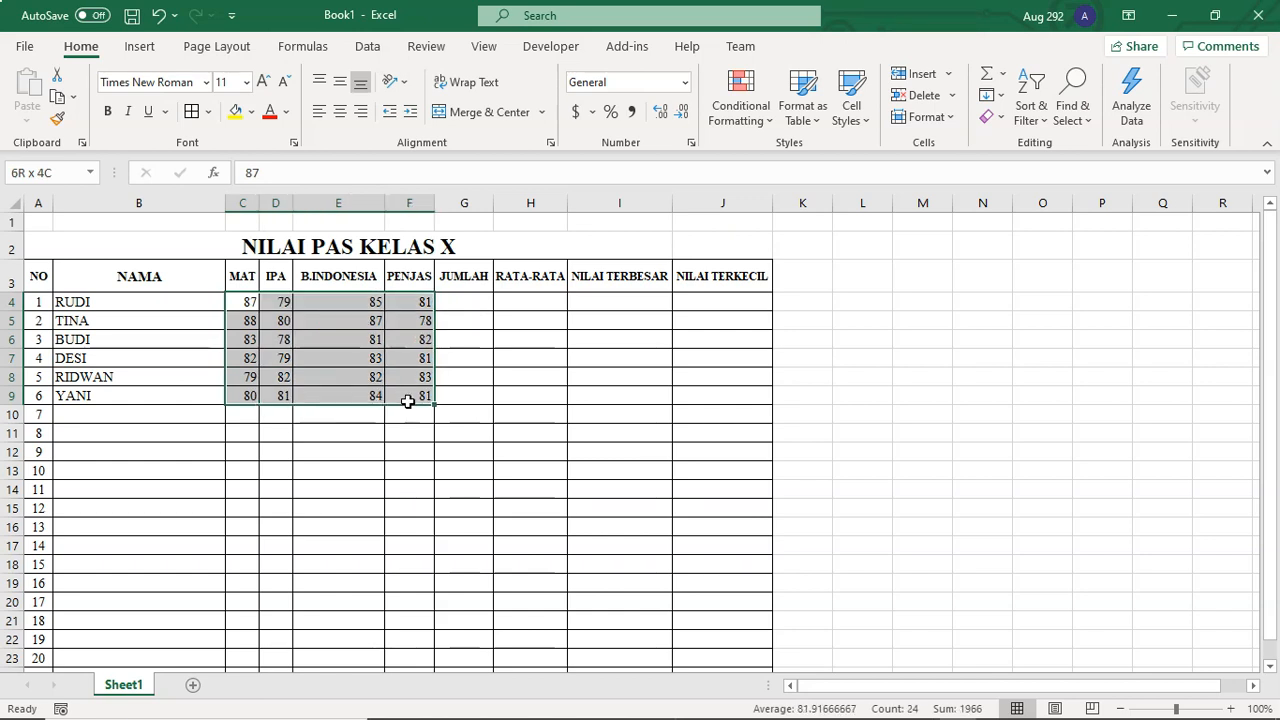
left_click(340, 112)
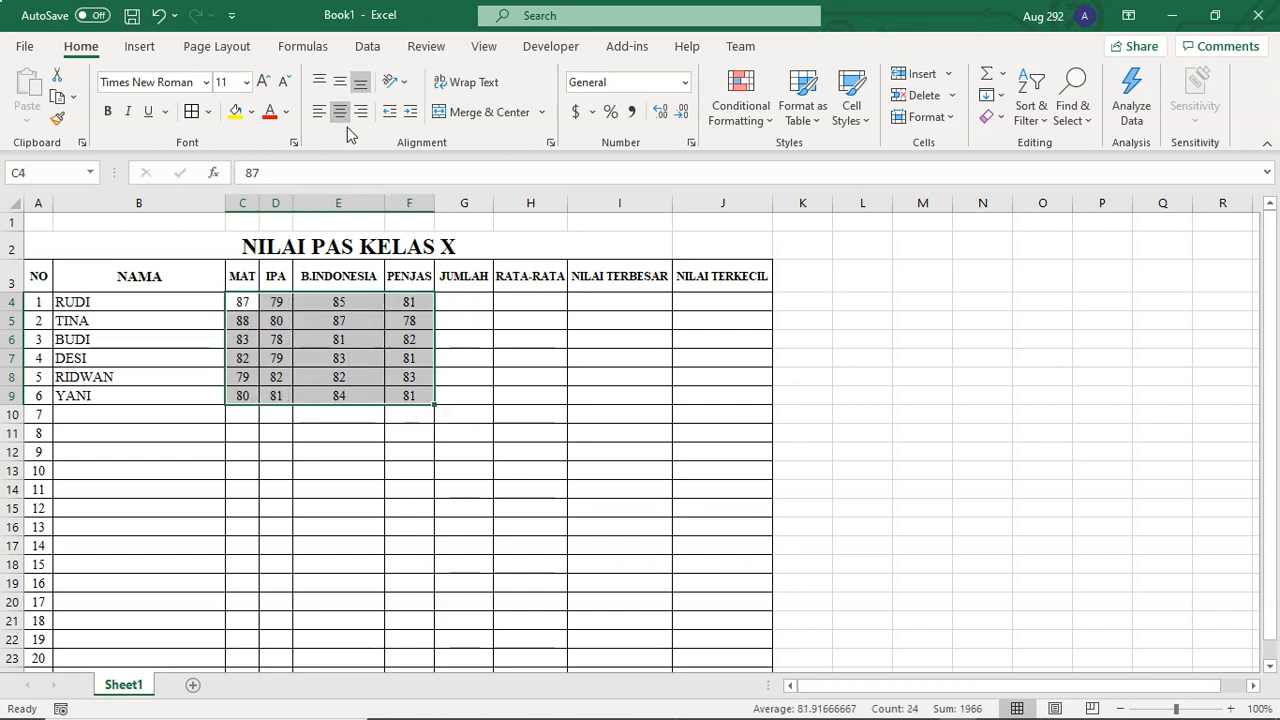
left_click(480, 470)
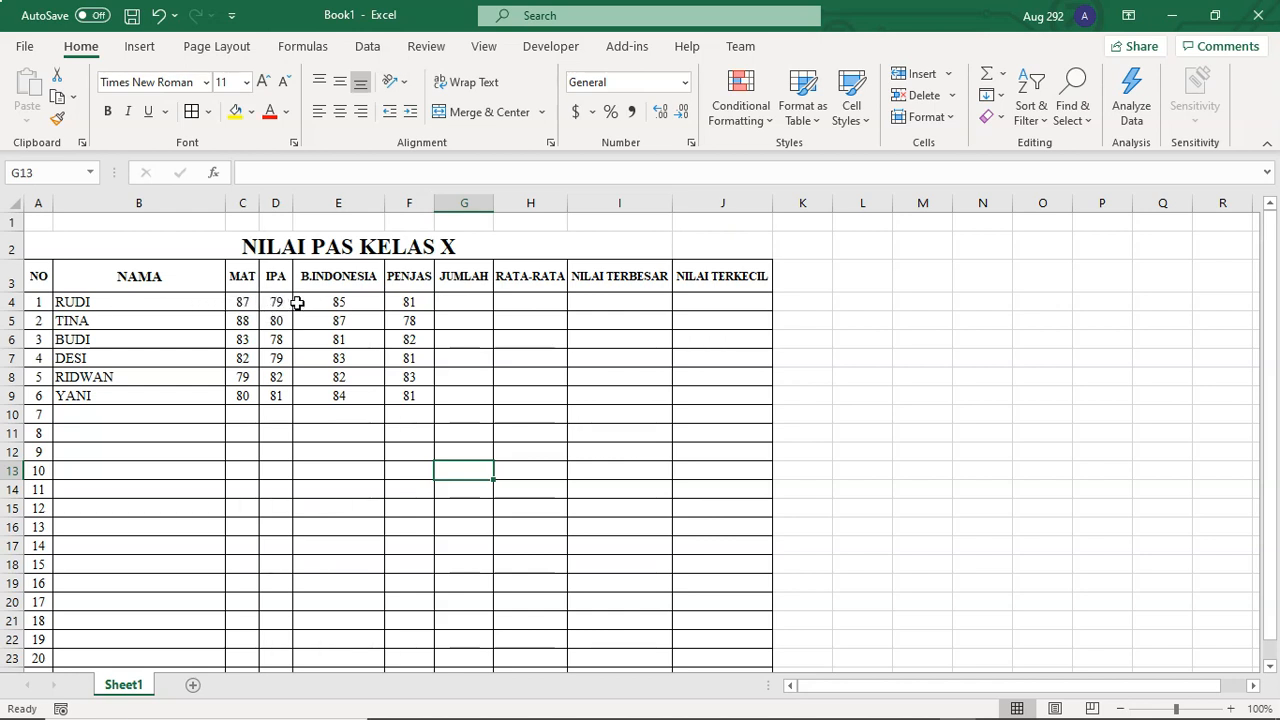
left_click(448, 300)
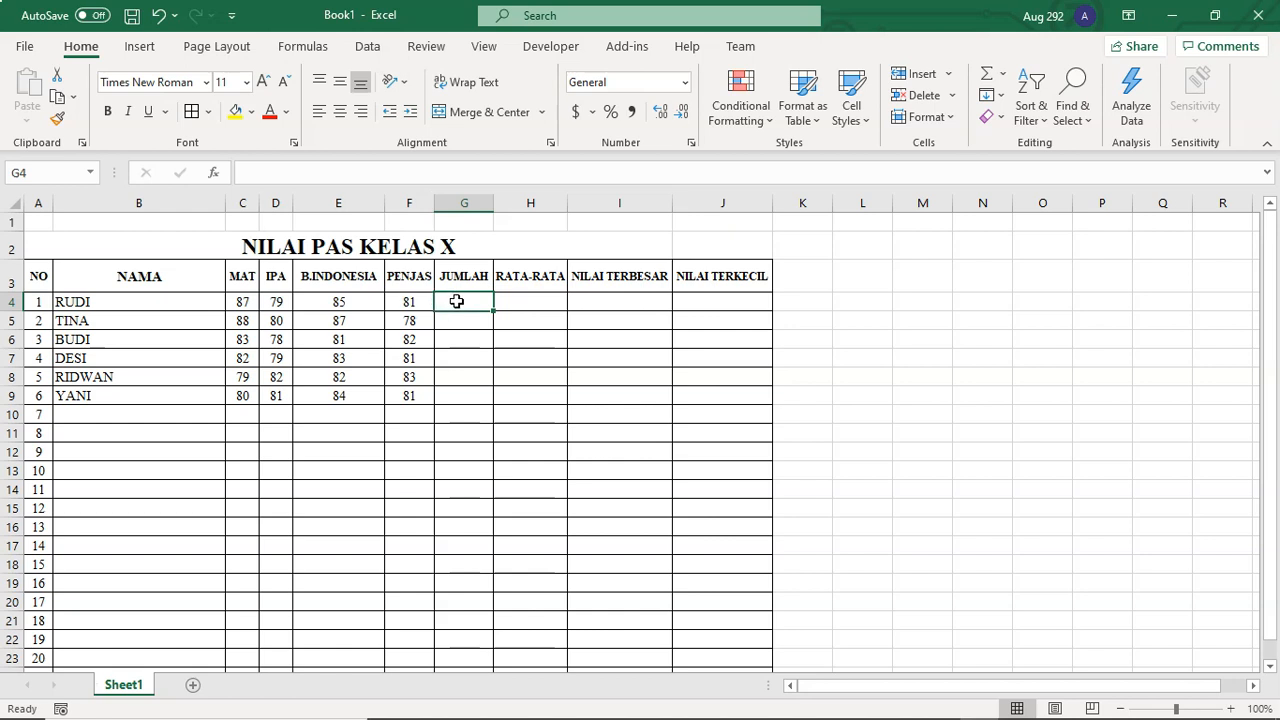
type("SUM")
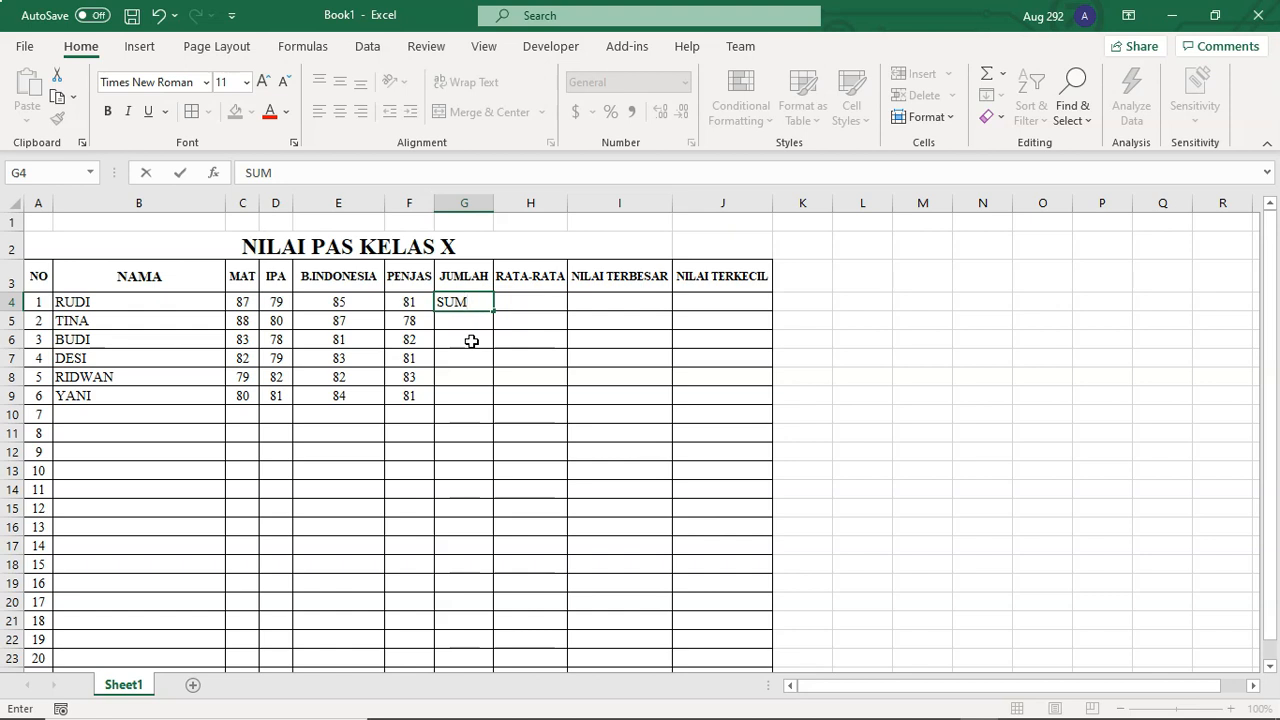
left_click(471, 320)
Enter the formula =SUM(C4:F4) in the first student's JUMLAH cell, G4.
left_click(465, 303)
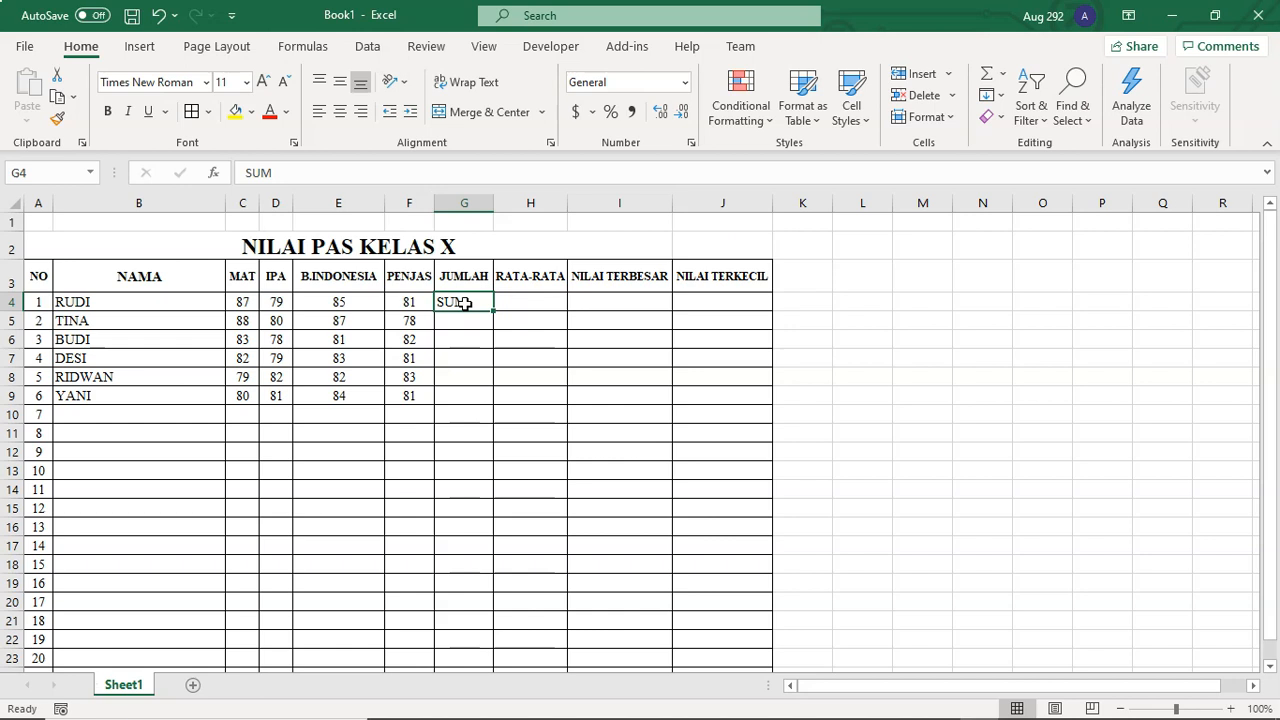
type("=SUM")
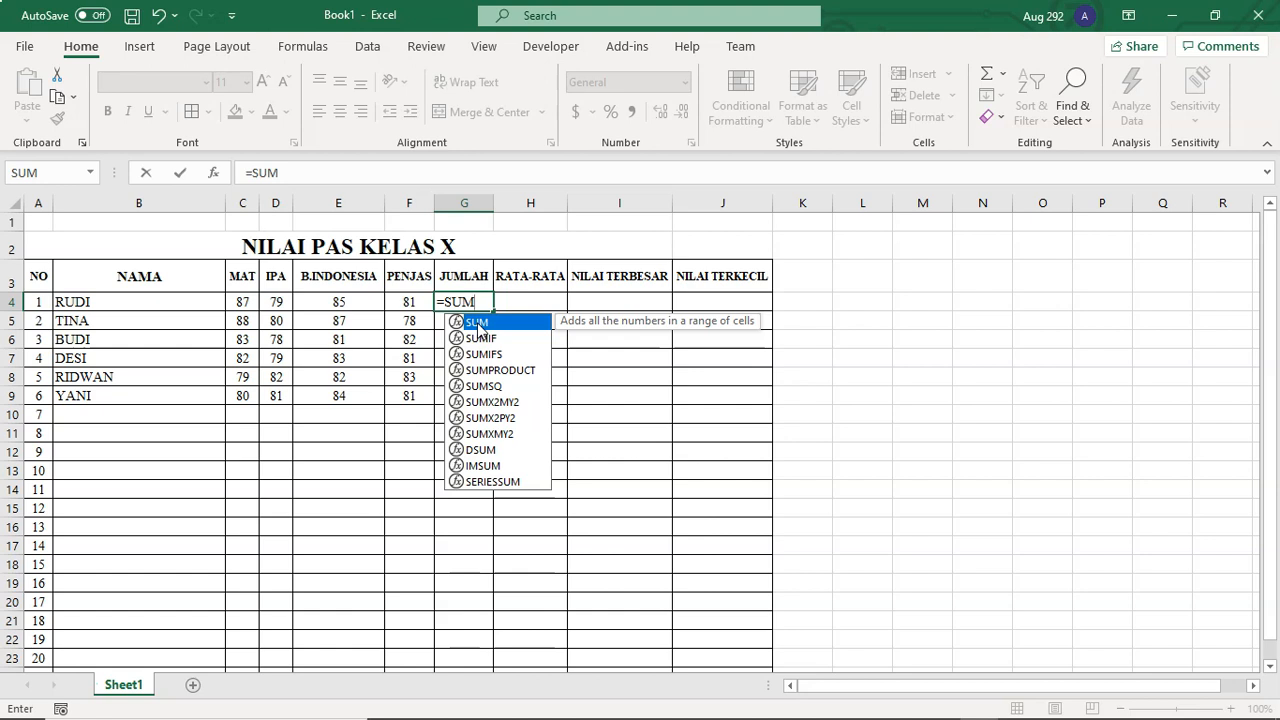
double_click(479, 323)
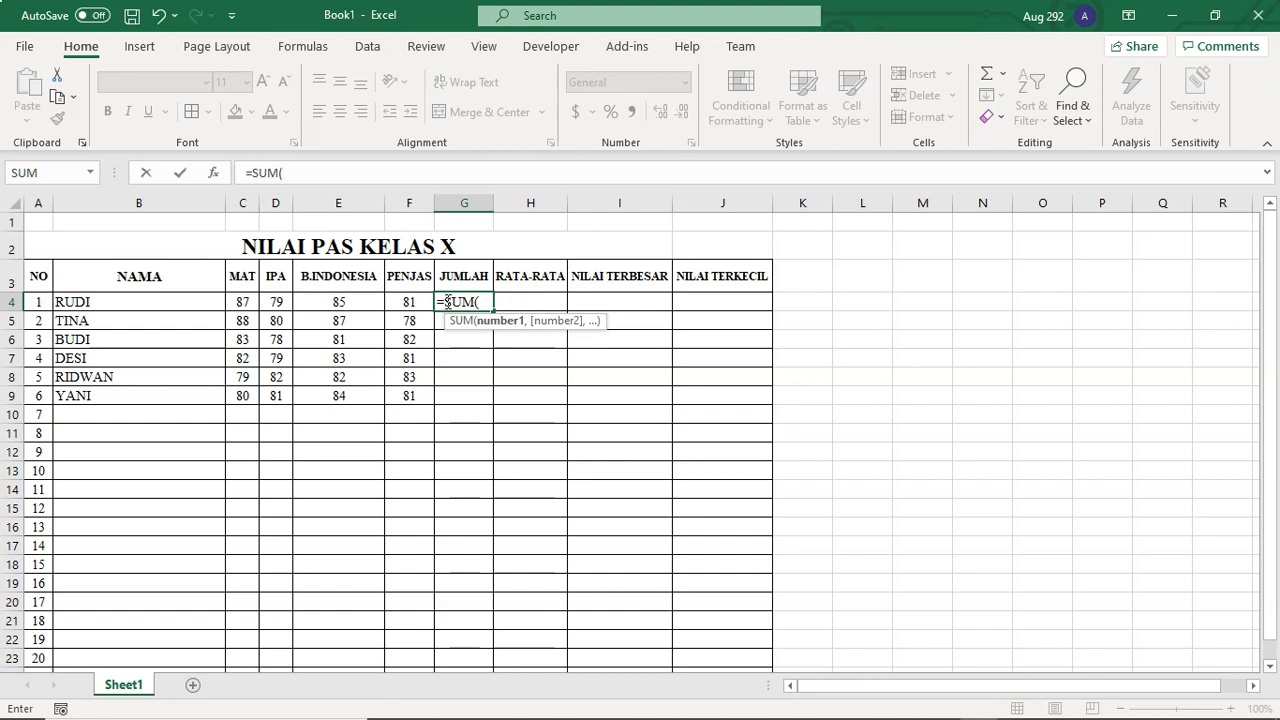
key("BackSpace")
key("BackSpace")
key("BackSpace")
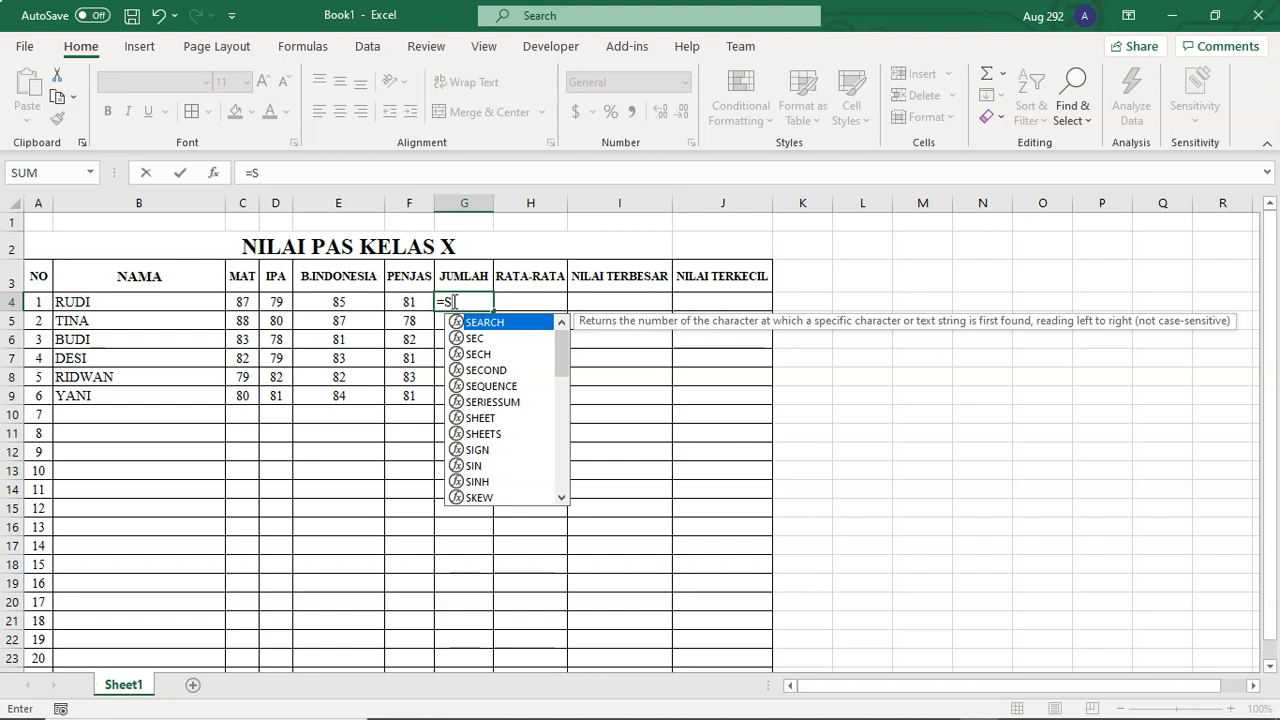
type("UM")
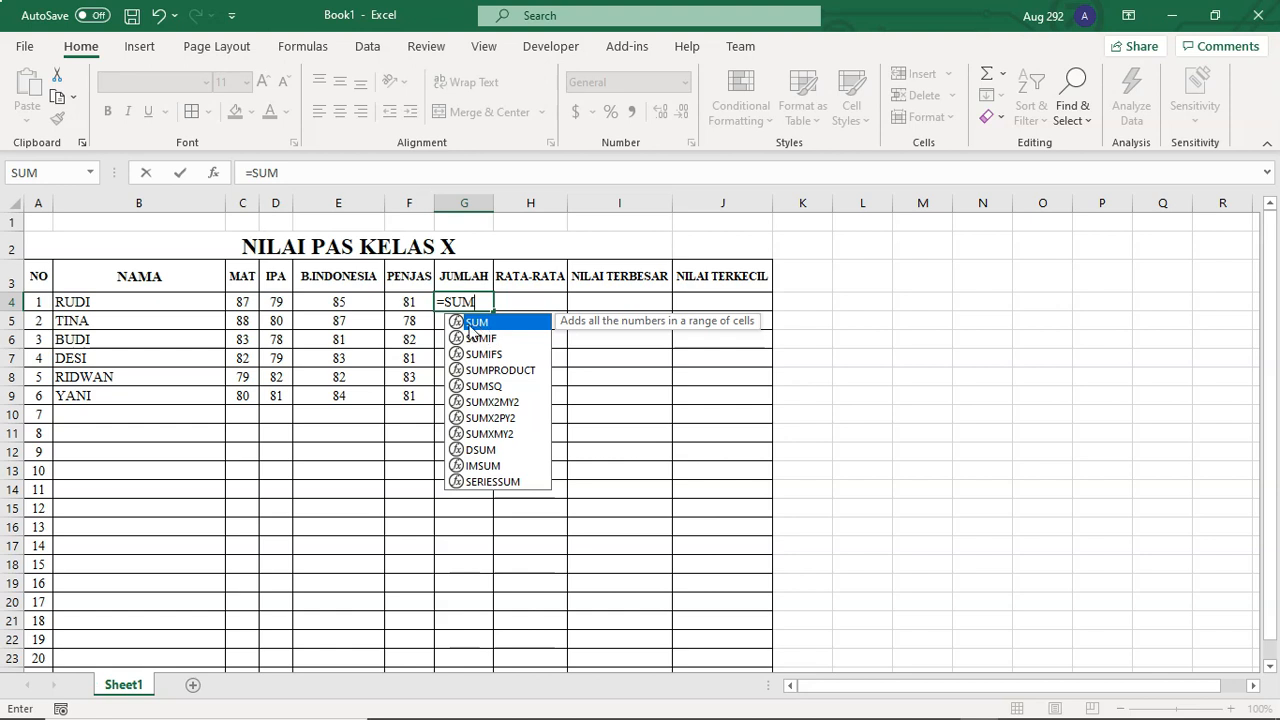
double_click(487, 329)
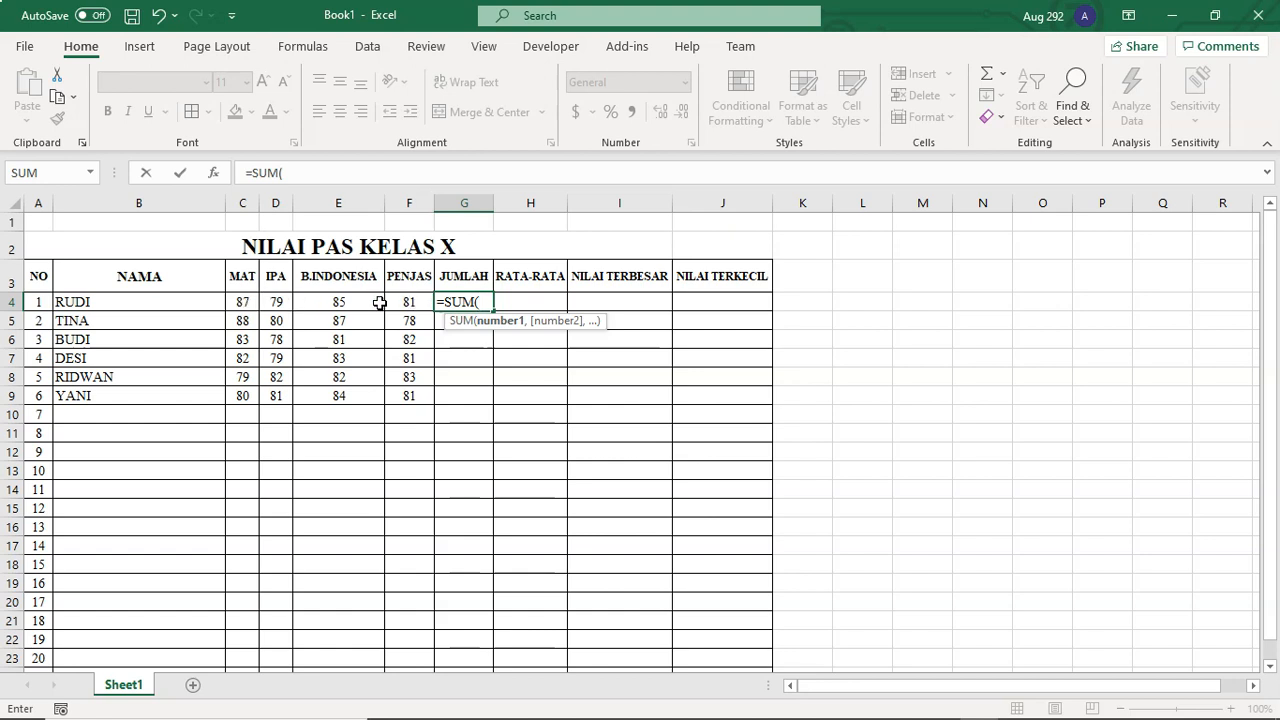
left_click(240, 302)
left_click_drag(240, 302, 410, 302)
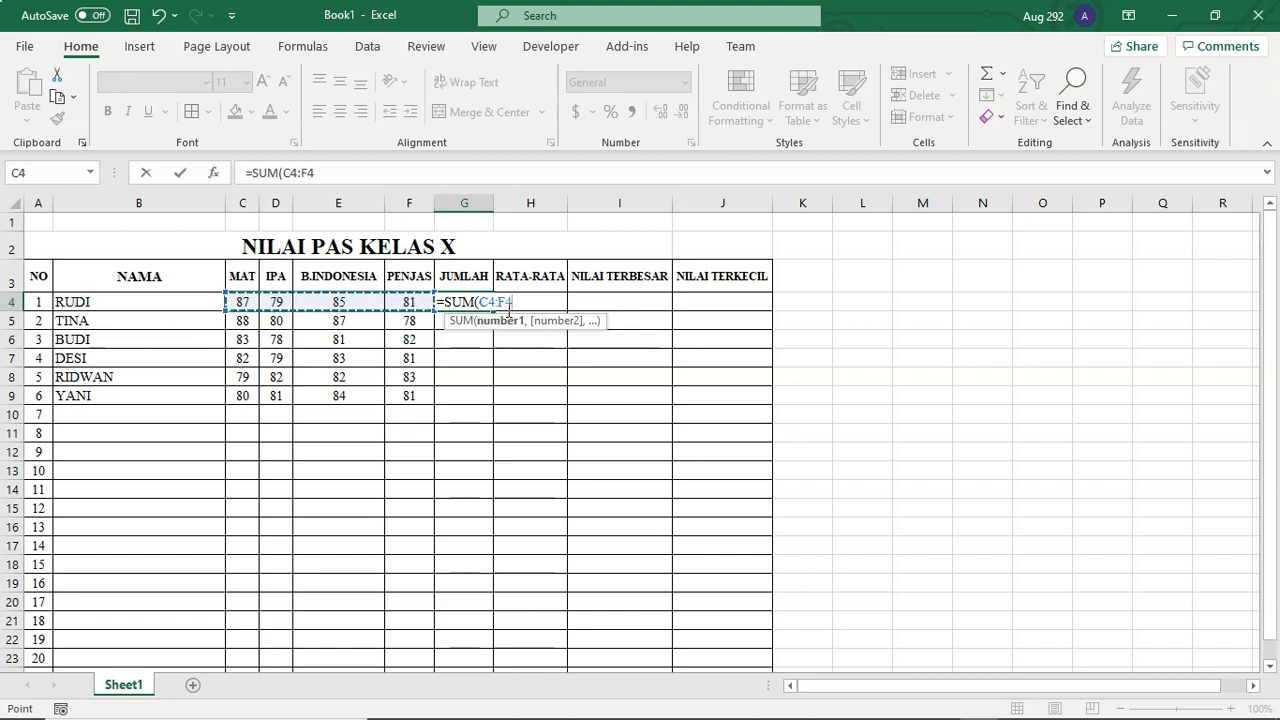
type(")")
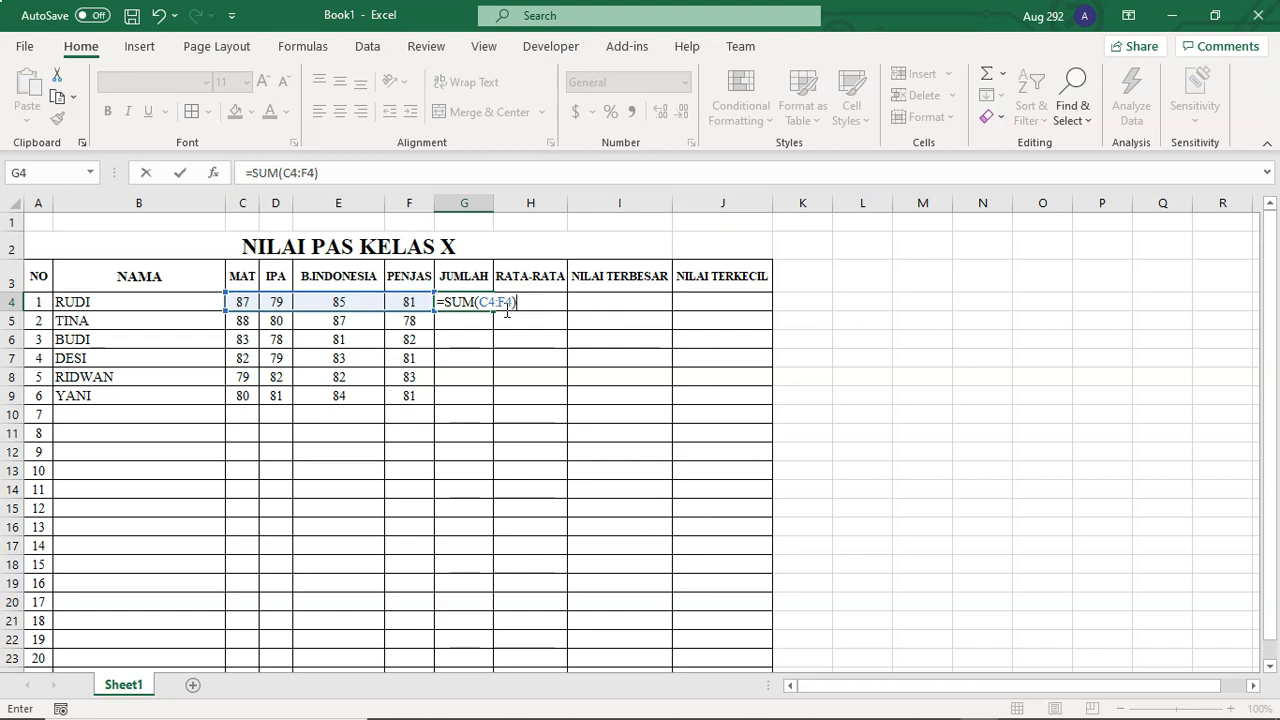
key("Return")
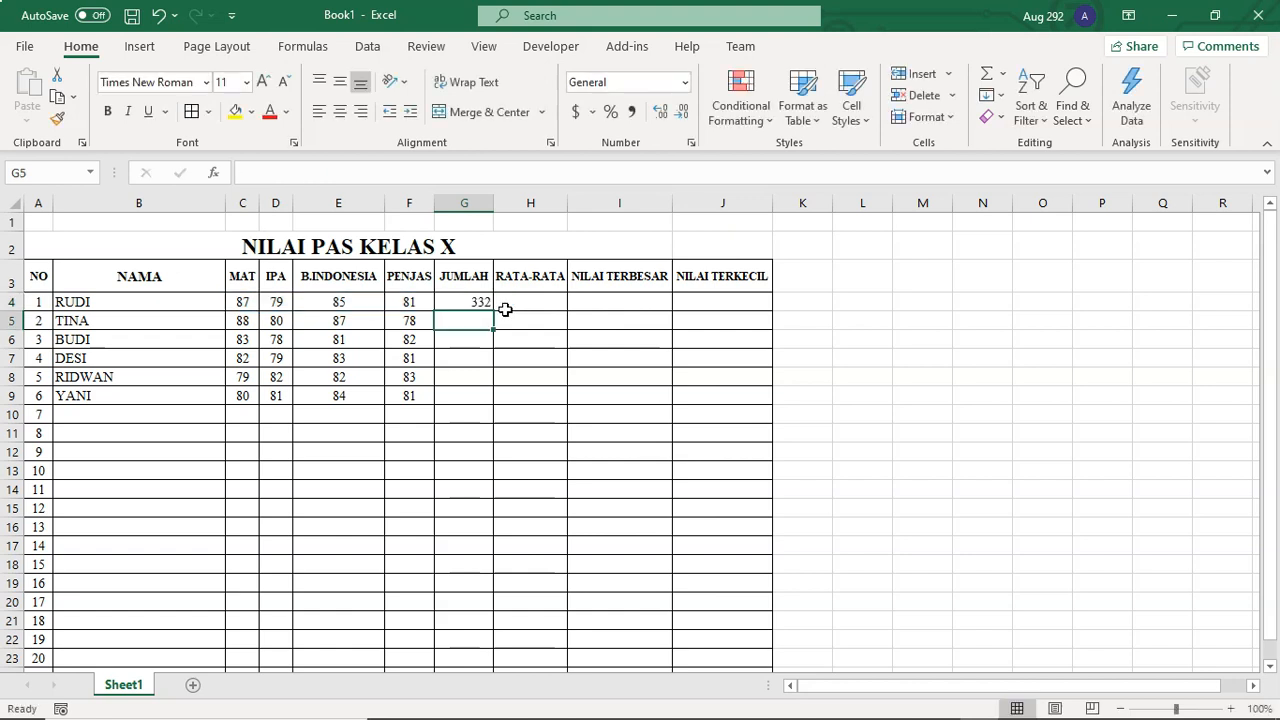
left_click(470, 305)
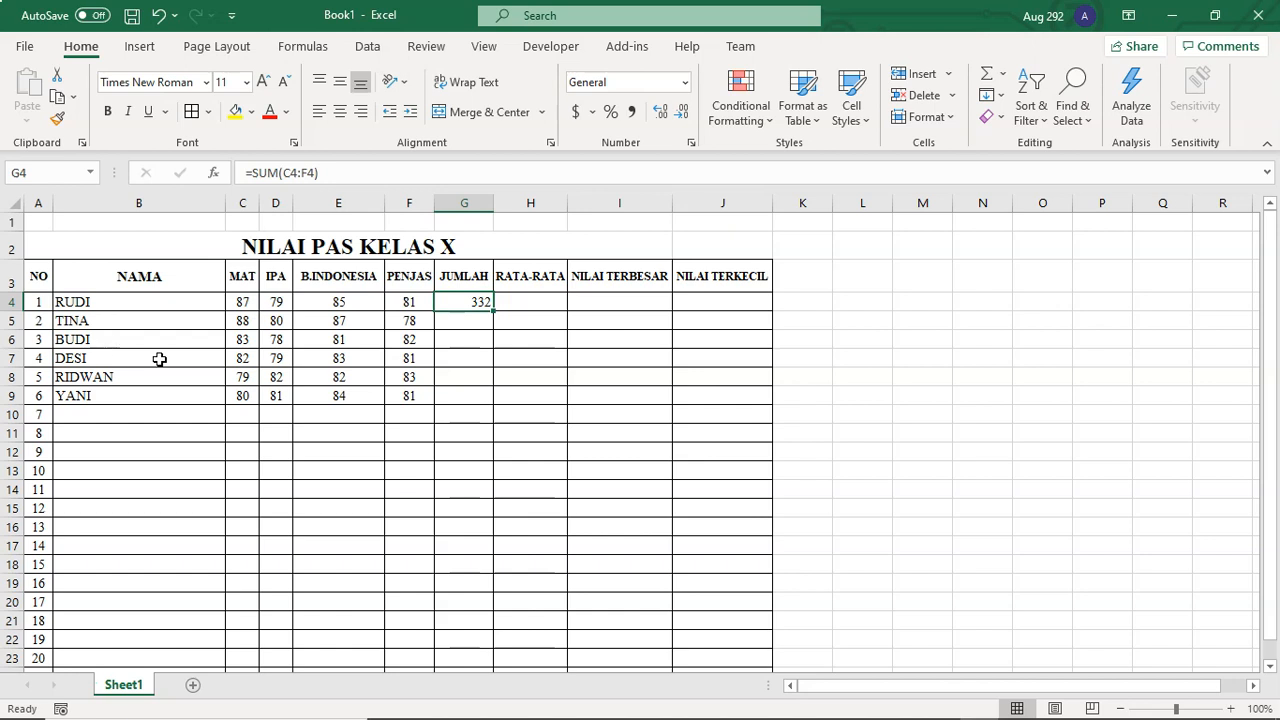
left_click(473, 321)
left_click(467, 341)
left_click(468, 357)
left_click(466, 375)
left_click(463, 395)
left_click(462, 377)
left_click(463, 360)
left_click(460, 338)
left_click(457, 321)
Copy the SUM formula from G4 down to G9 for the remaining listed students in the JUMLAH column.
left_click(467, 302)
left_click_drag(493, 311, 493, 311)
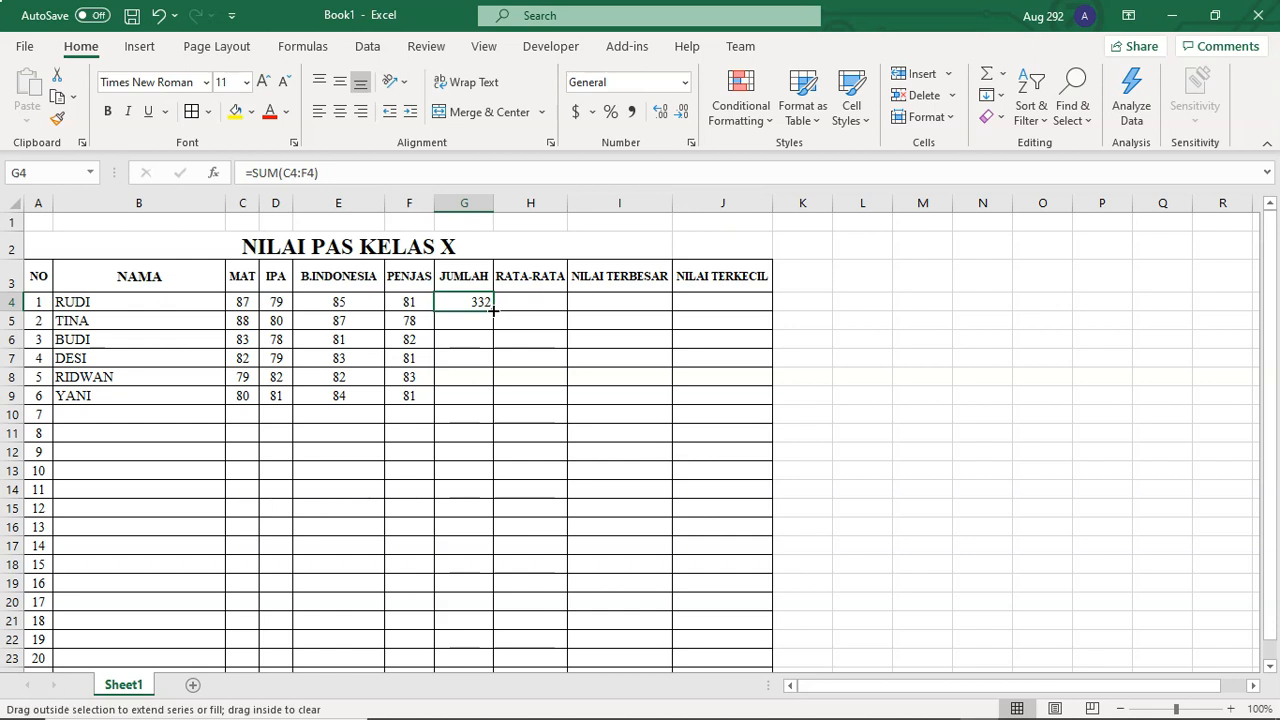
left_click_drag(493, 311, 474, 405)
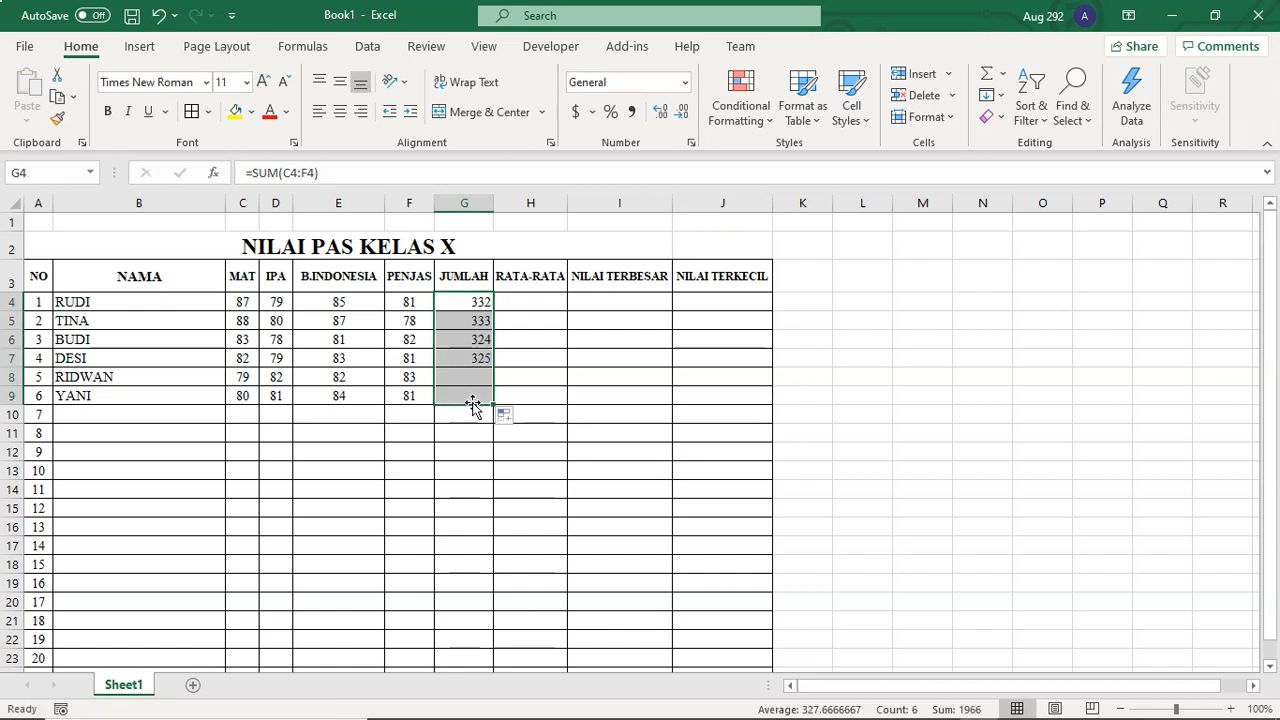
left_click(472, 451)
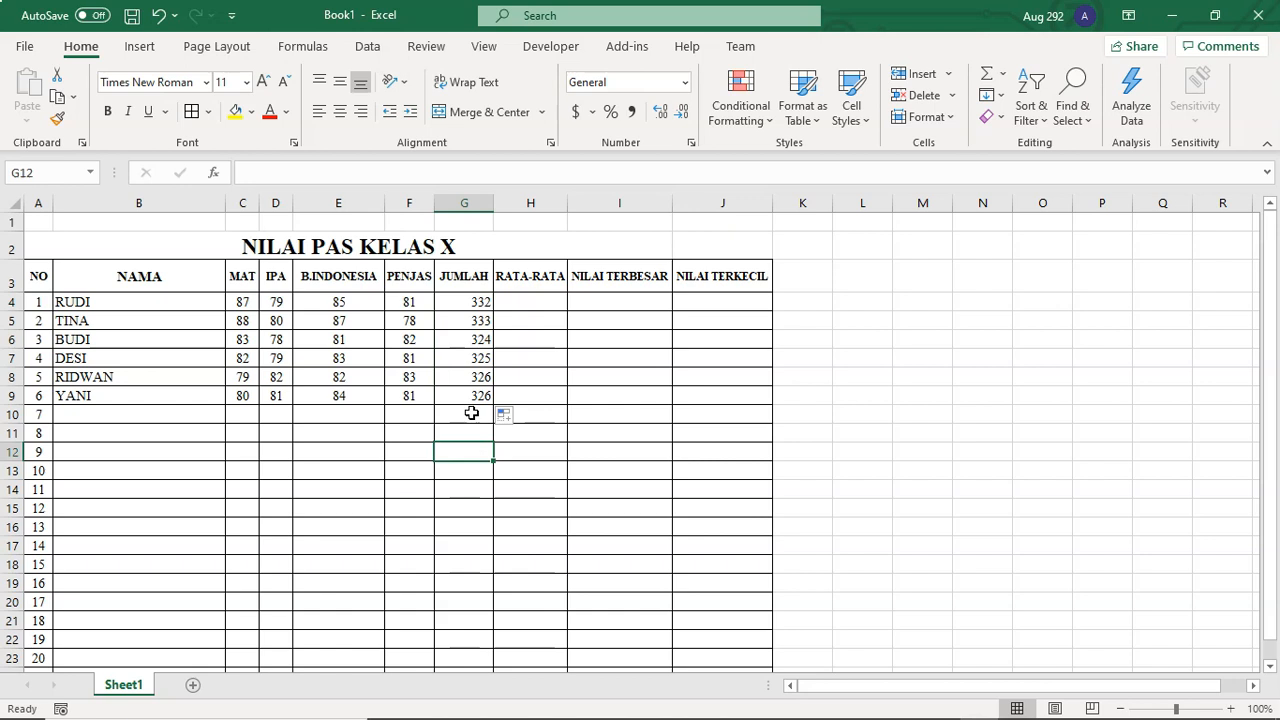
left_click(473, 302)
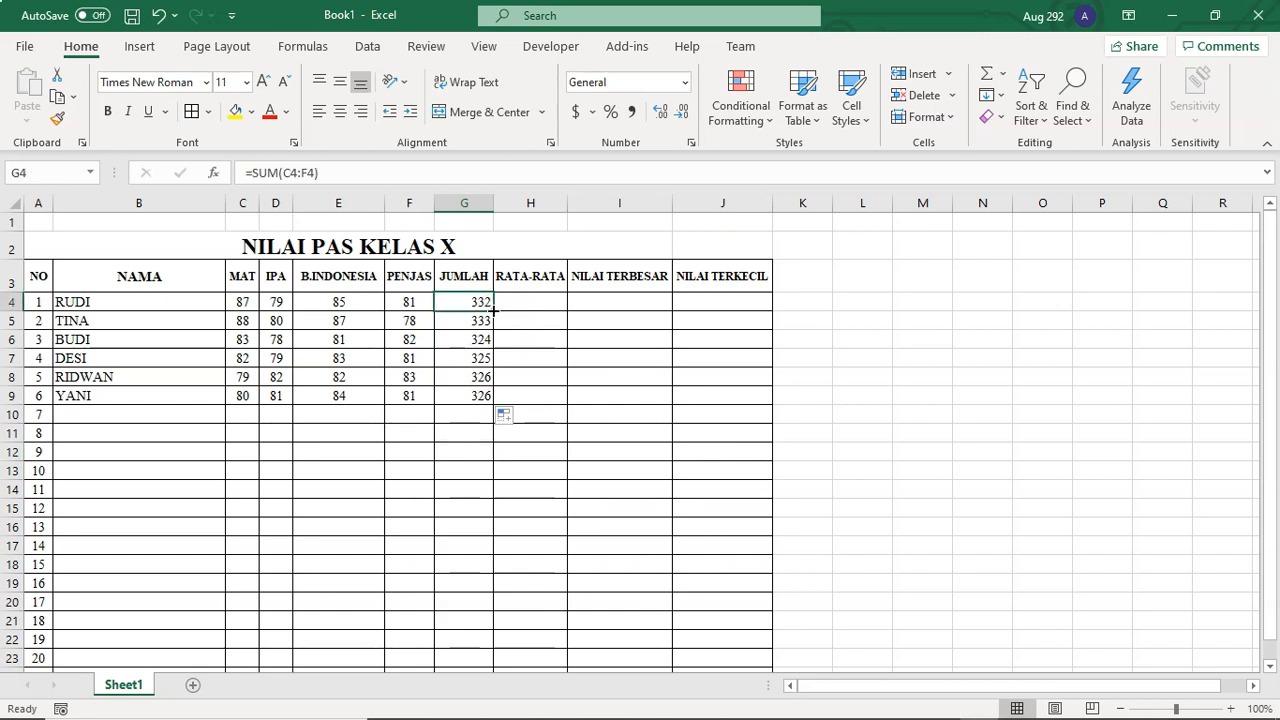
left_click_drag(494, 311, 487, 398)
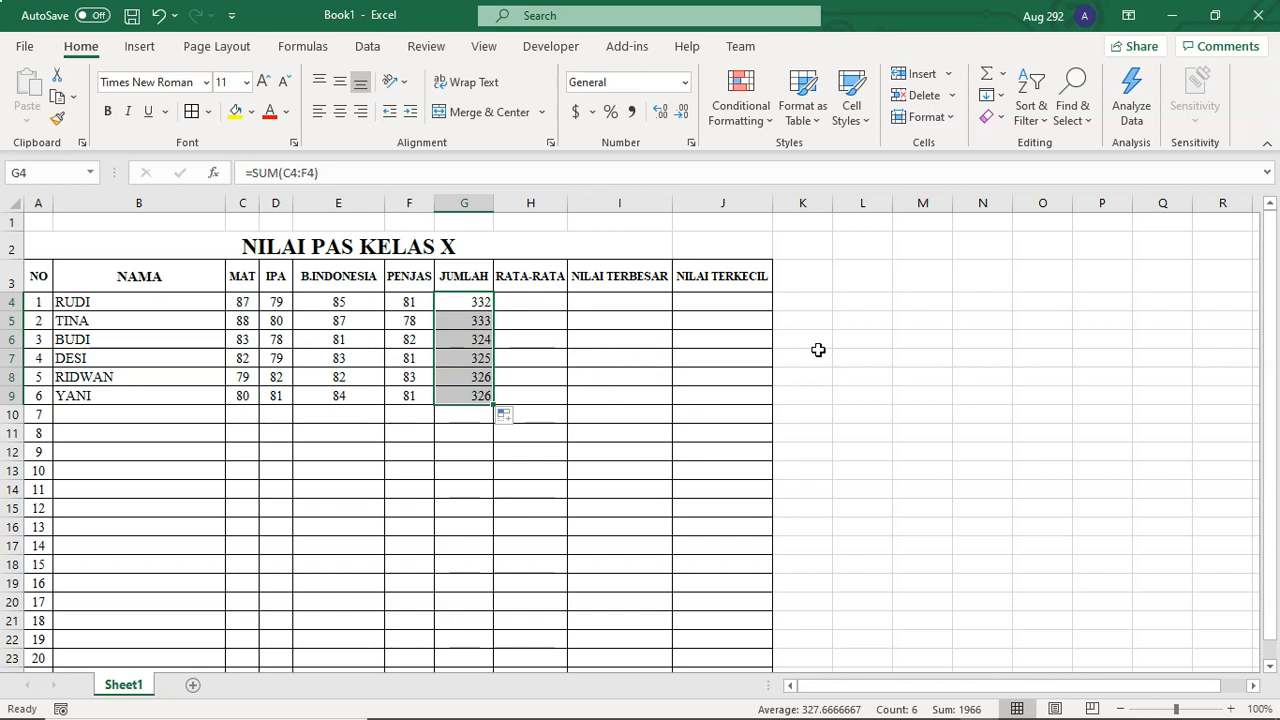
left_click(818, 352)
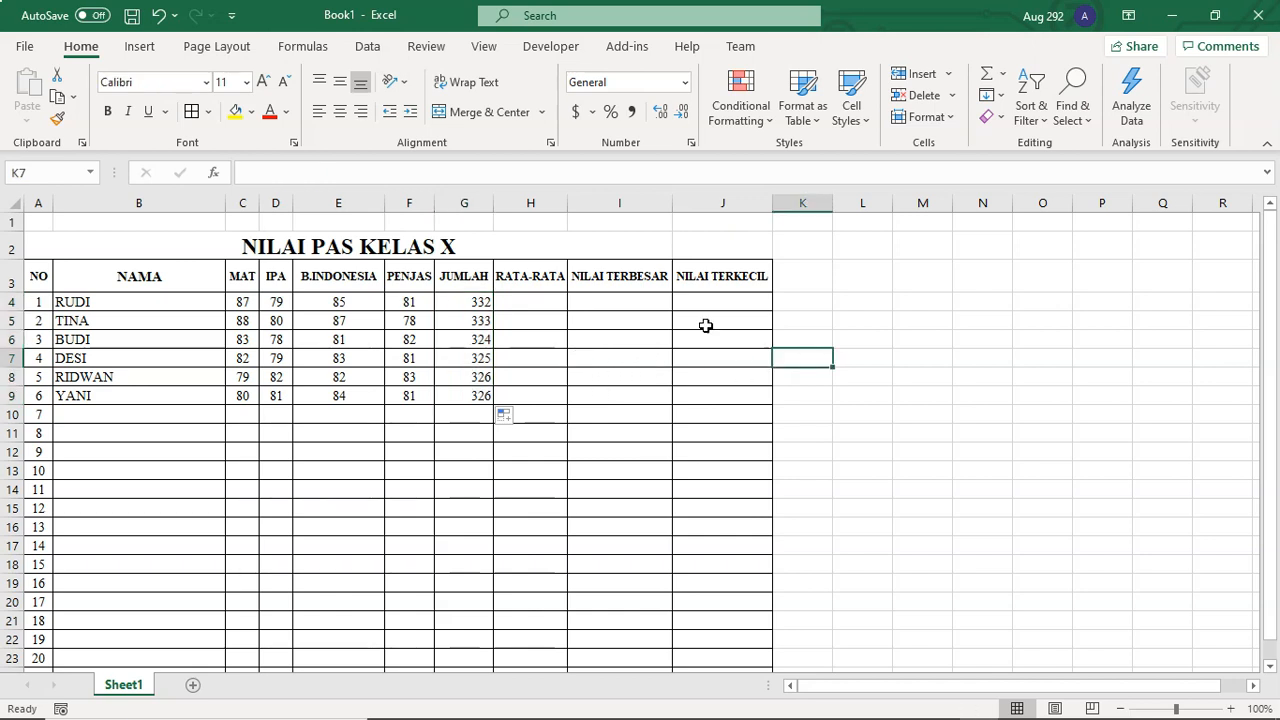
Enter =AVERAGE(C4:F4) in the first student's RATA-RATA cell, H4, and copy it down to H9.
left_click(530, 299)
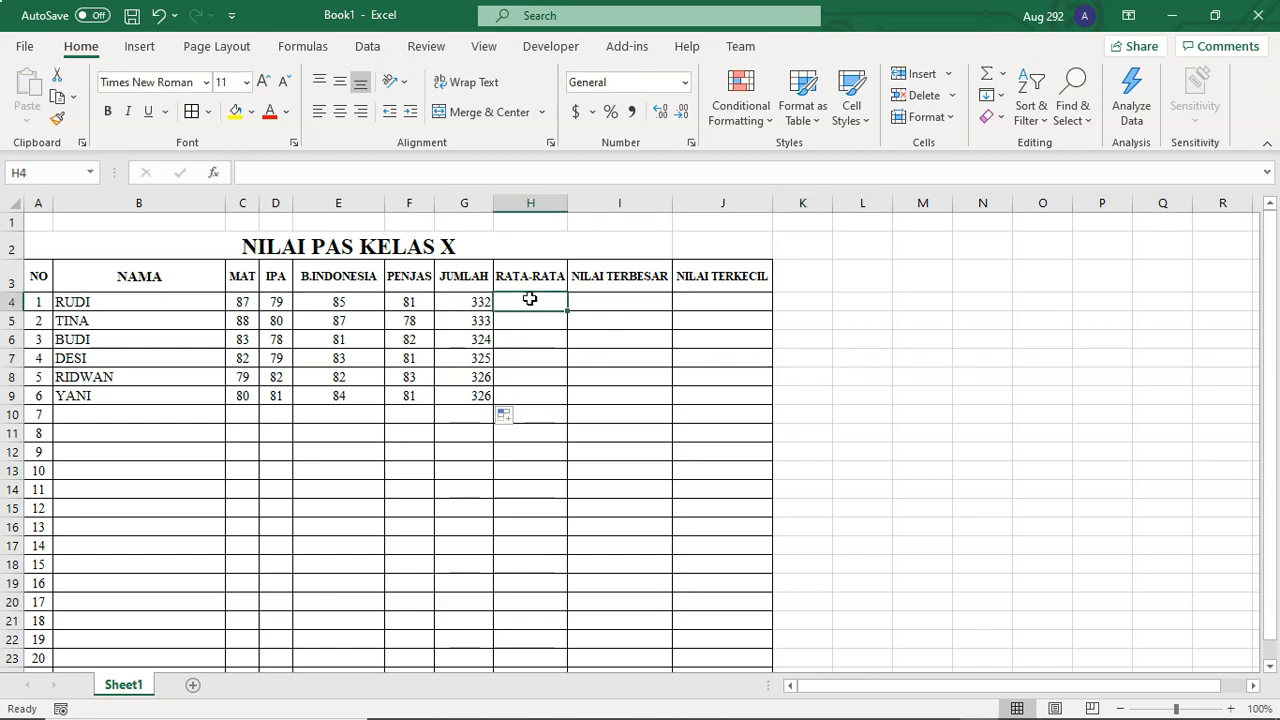
type("=")
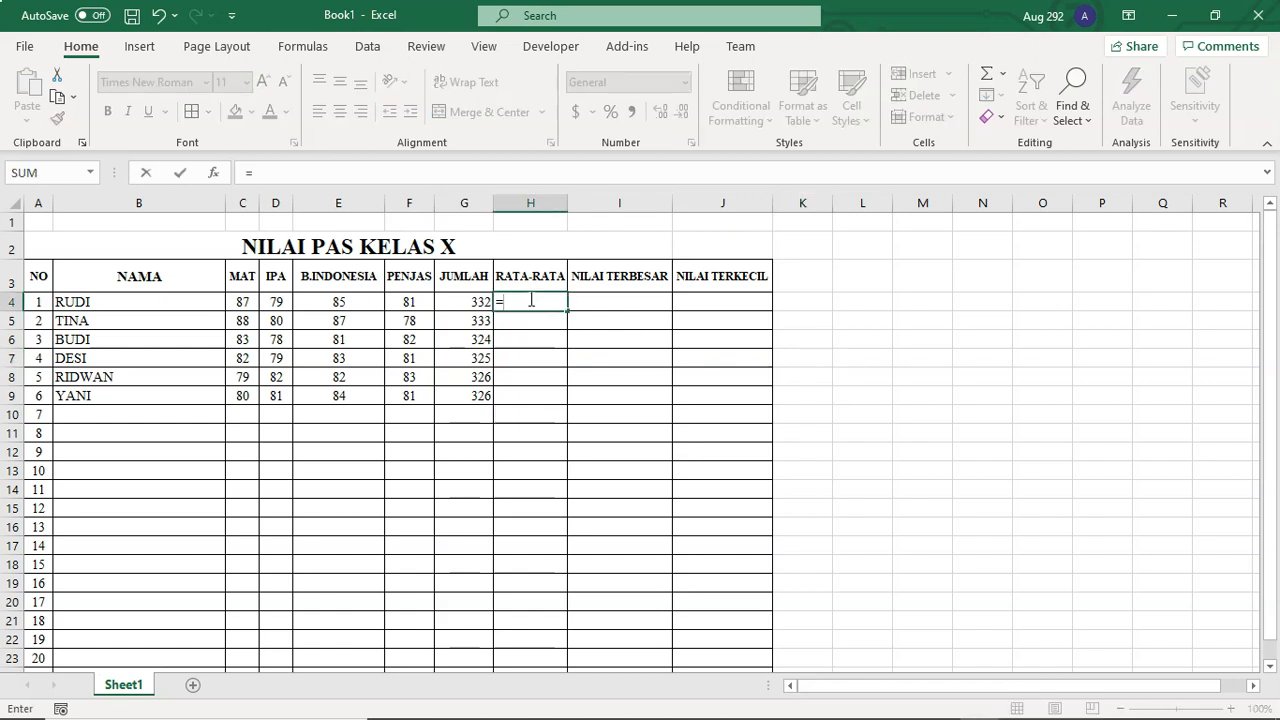
type("AV")
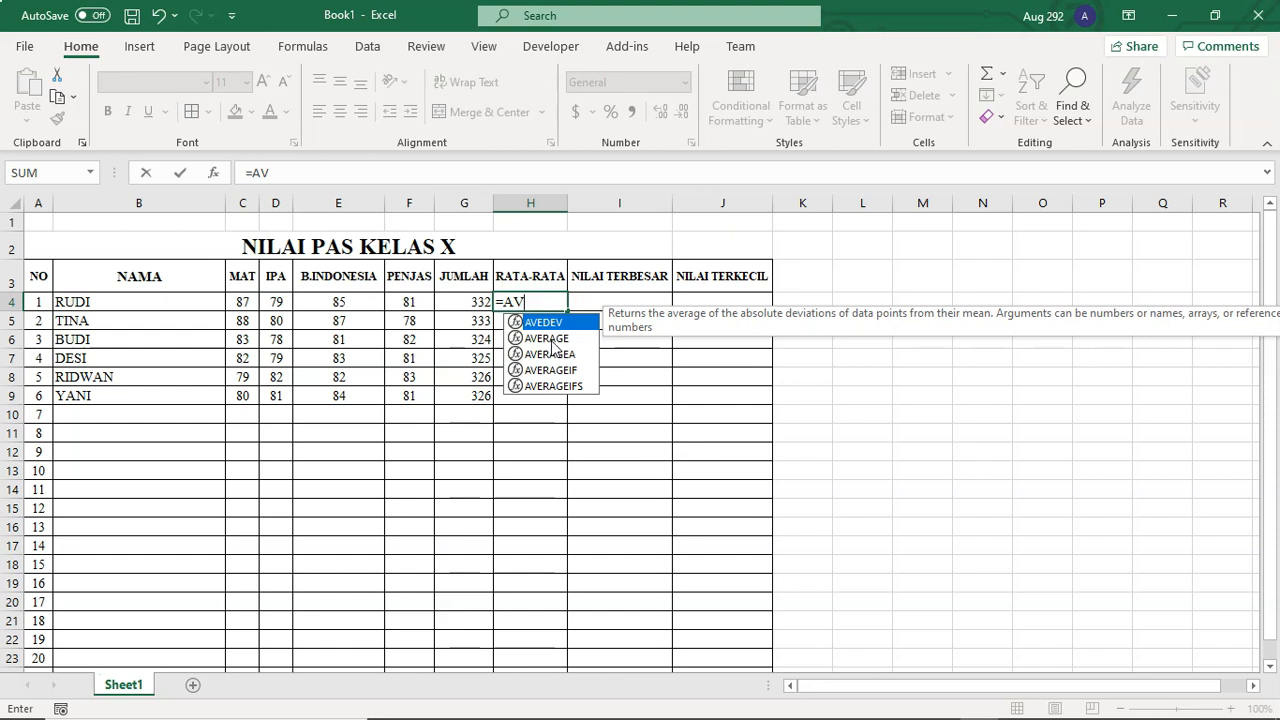
double_click(548, 339)
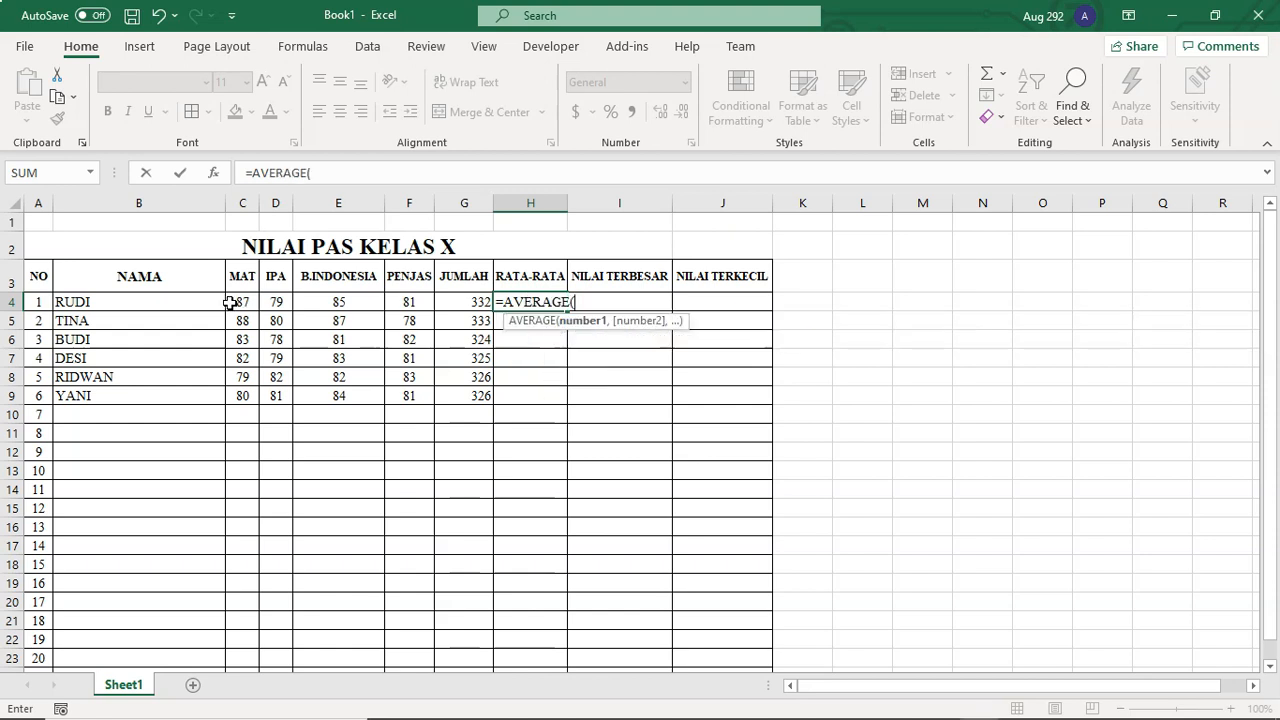
left_click_drag(242, 302, 409, 306)
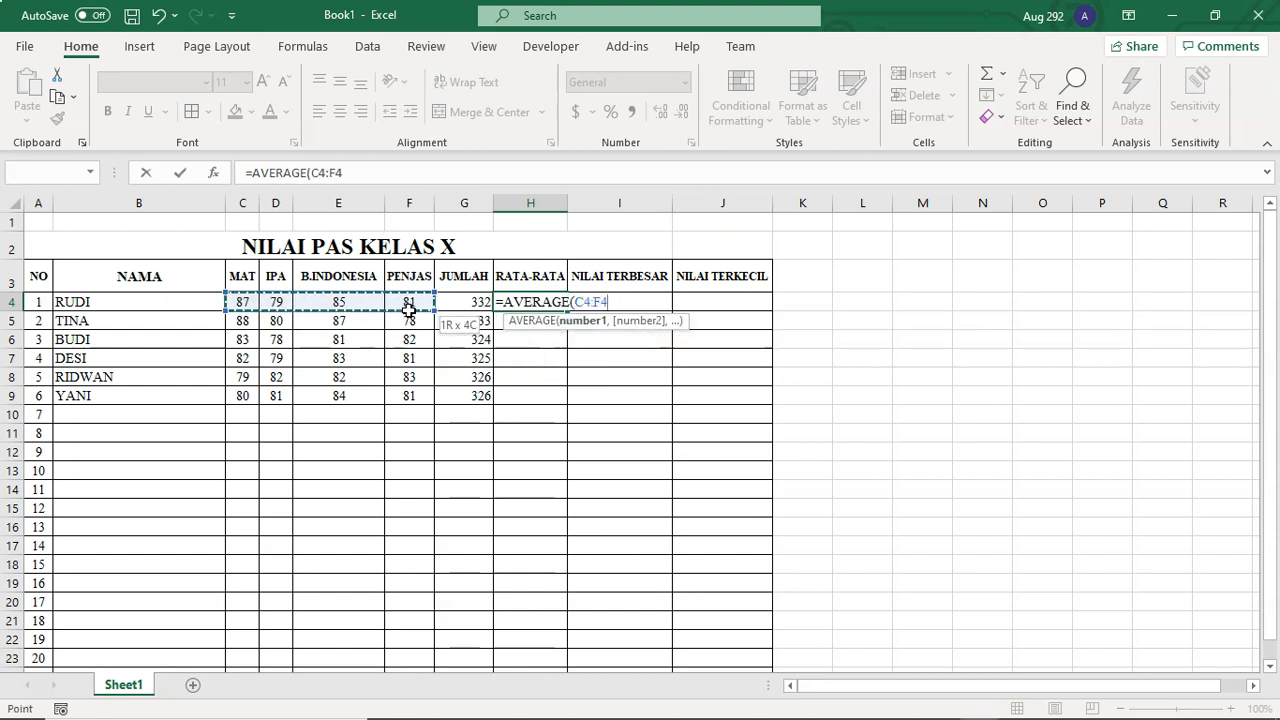
type(")")
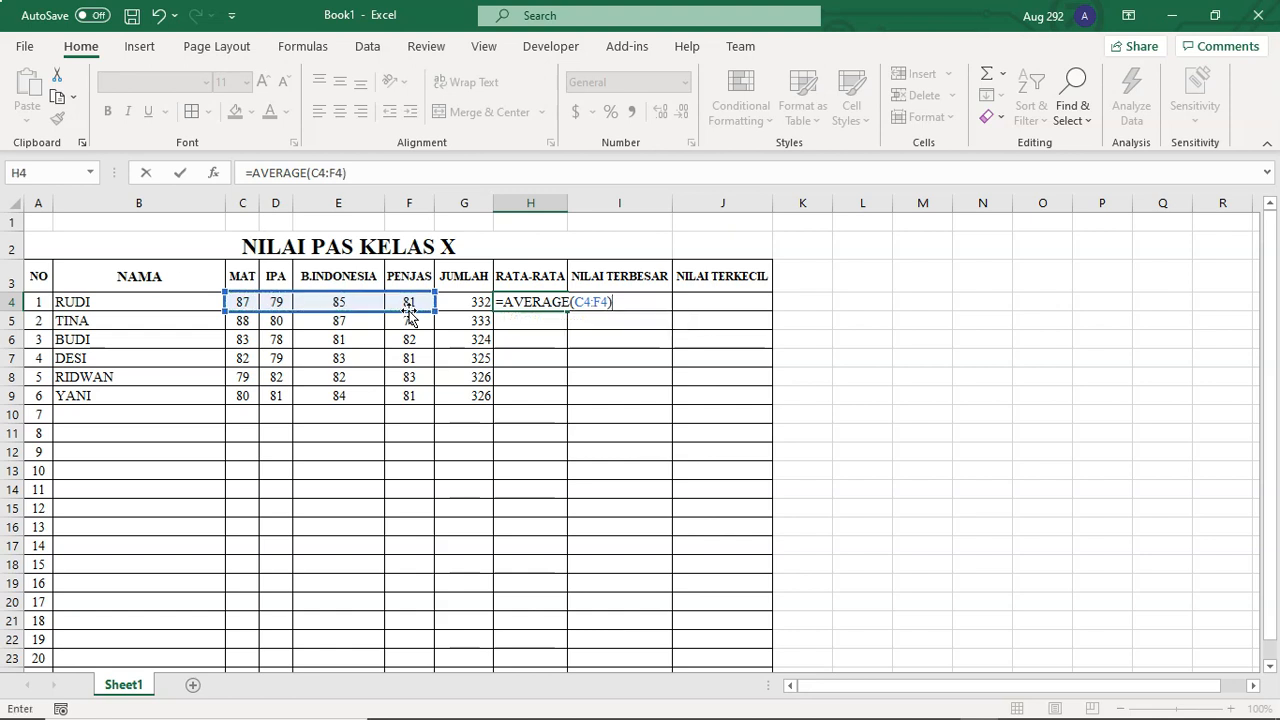
key("Return")
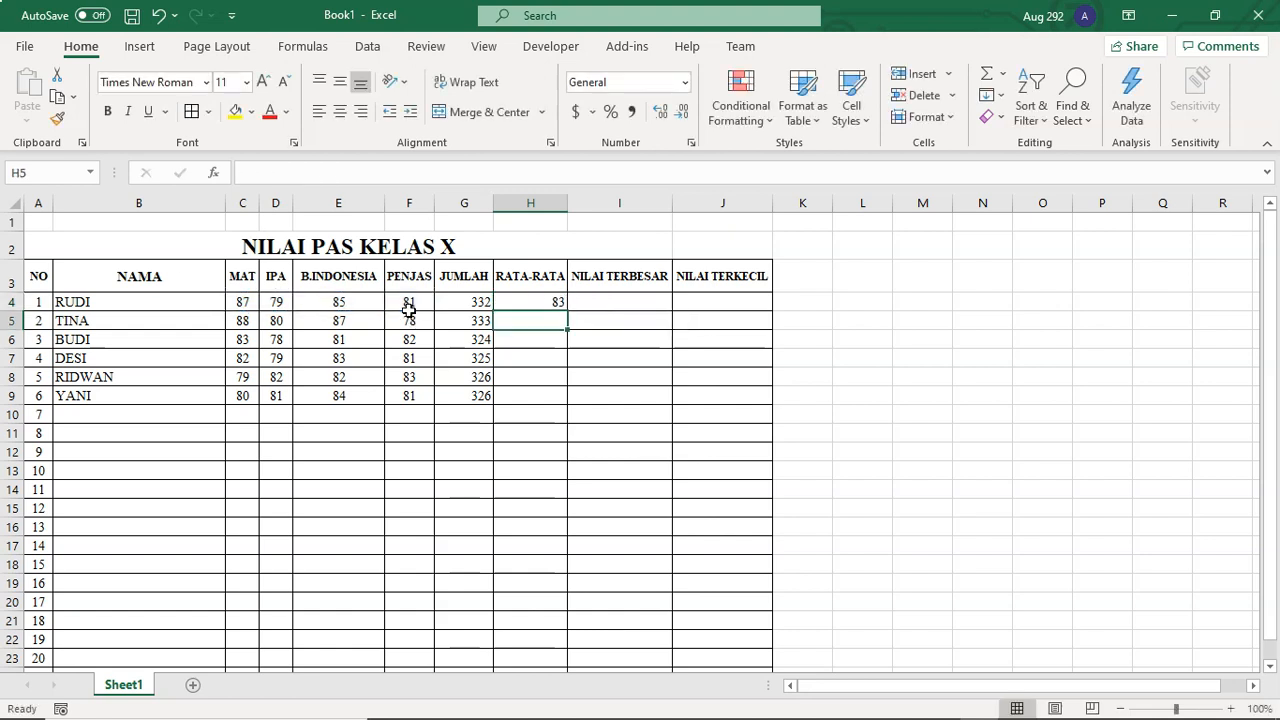
left_click(526, 298)
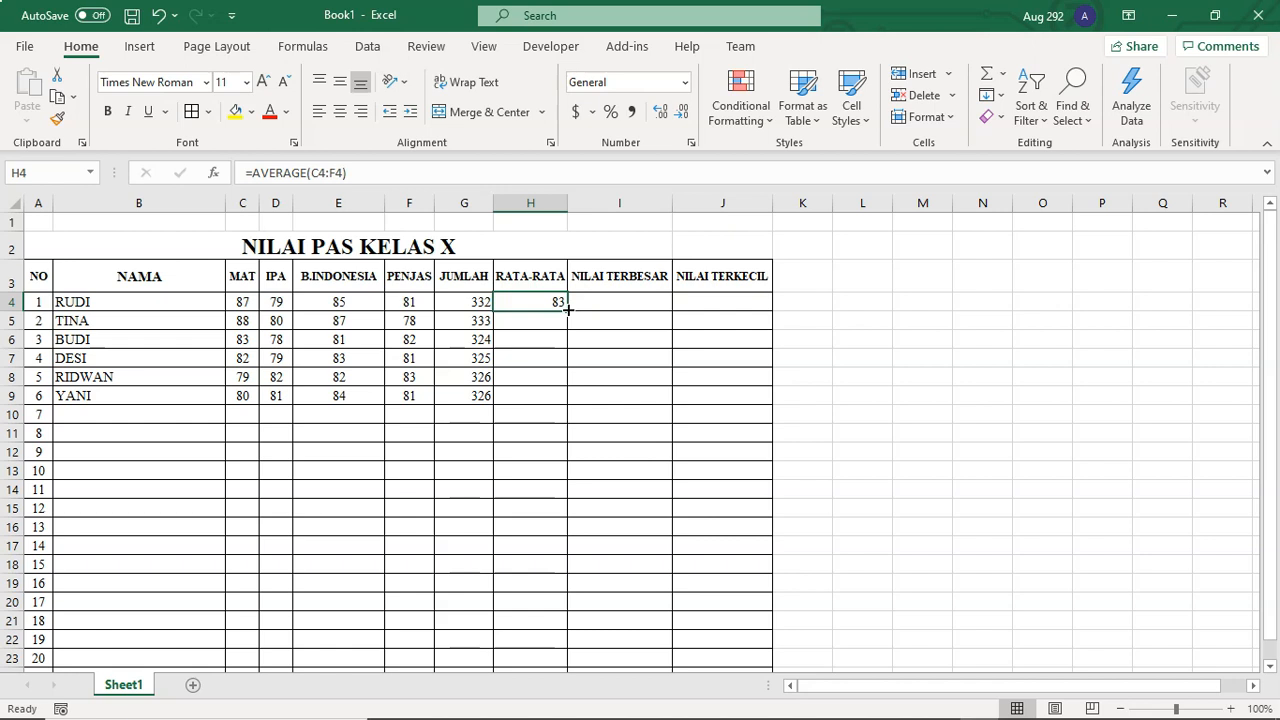
left_click_drag(568, 310, 568, 310)
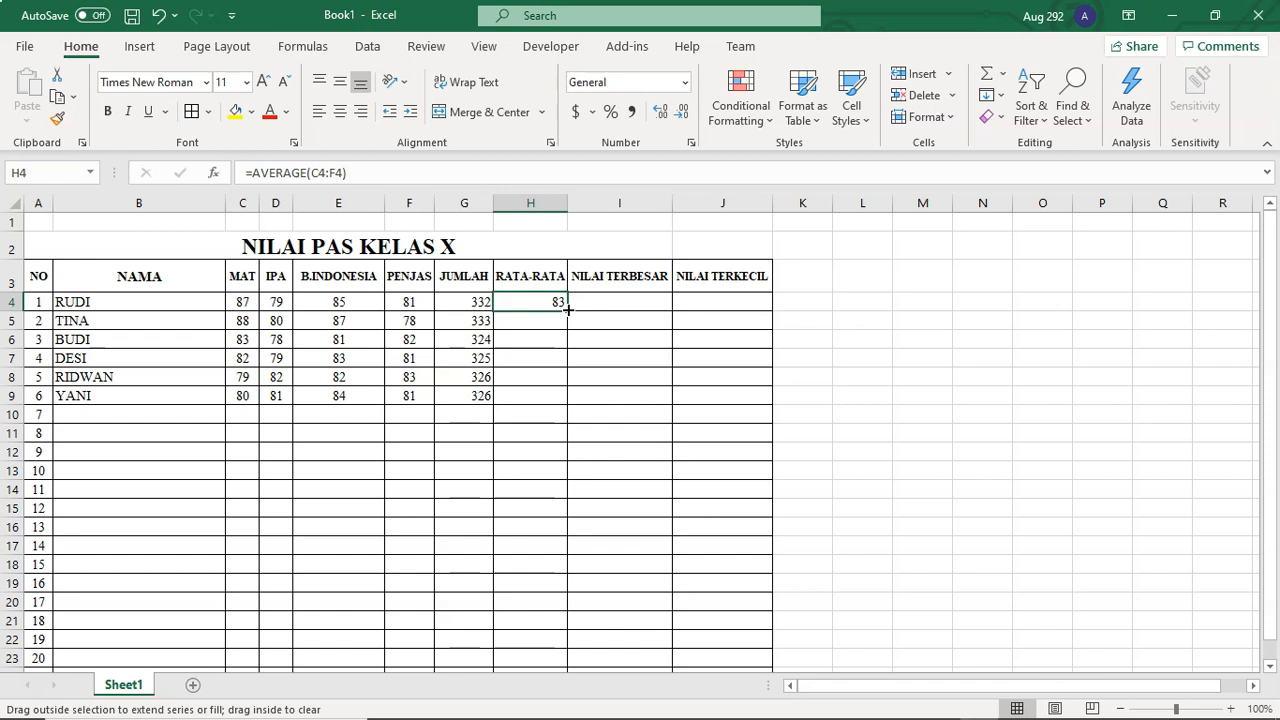
left_click_drag(566, 317, 566, 402)
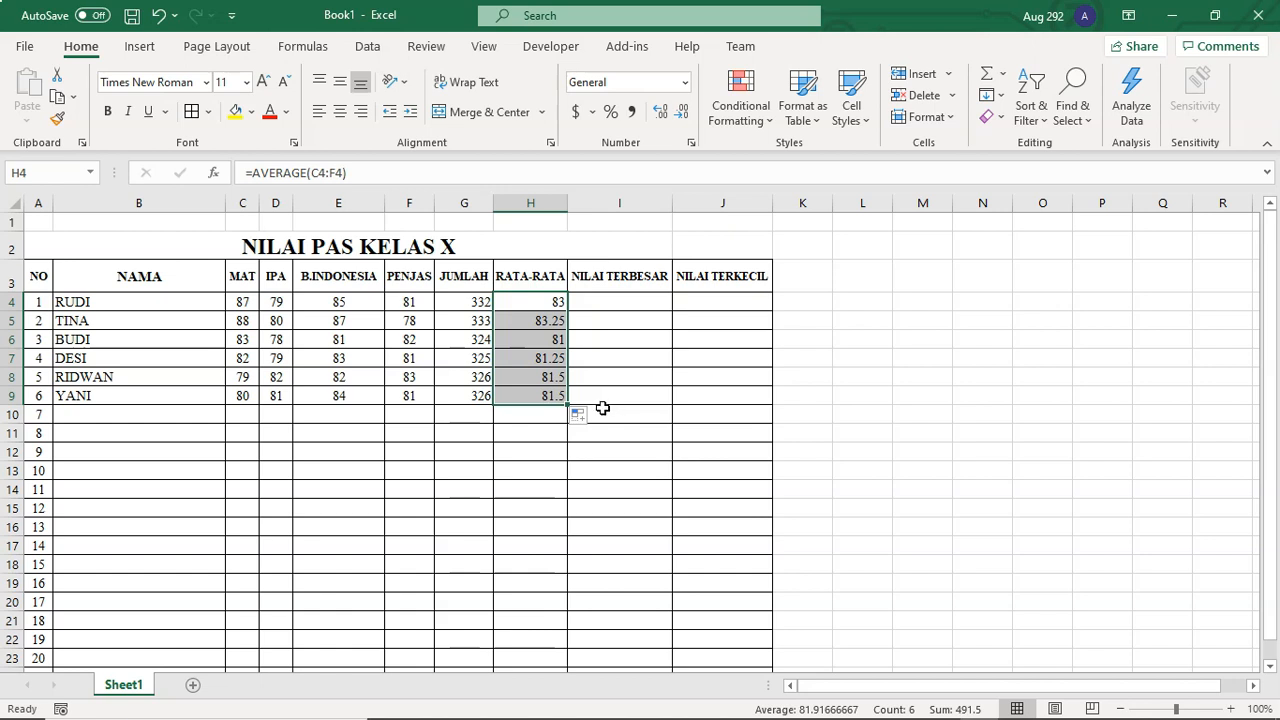
Enter =MAX(C4:F4) in the first student's NILAI TERBESAR cell, I4, and copy it down to I9.
left_click(620, 301)
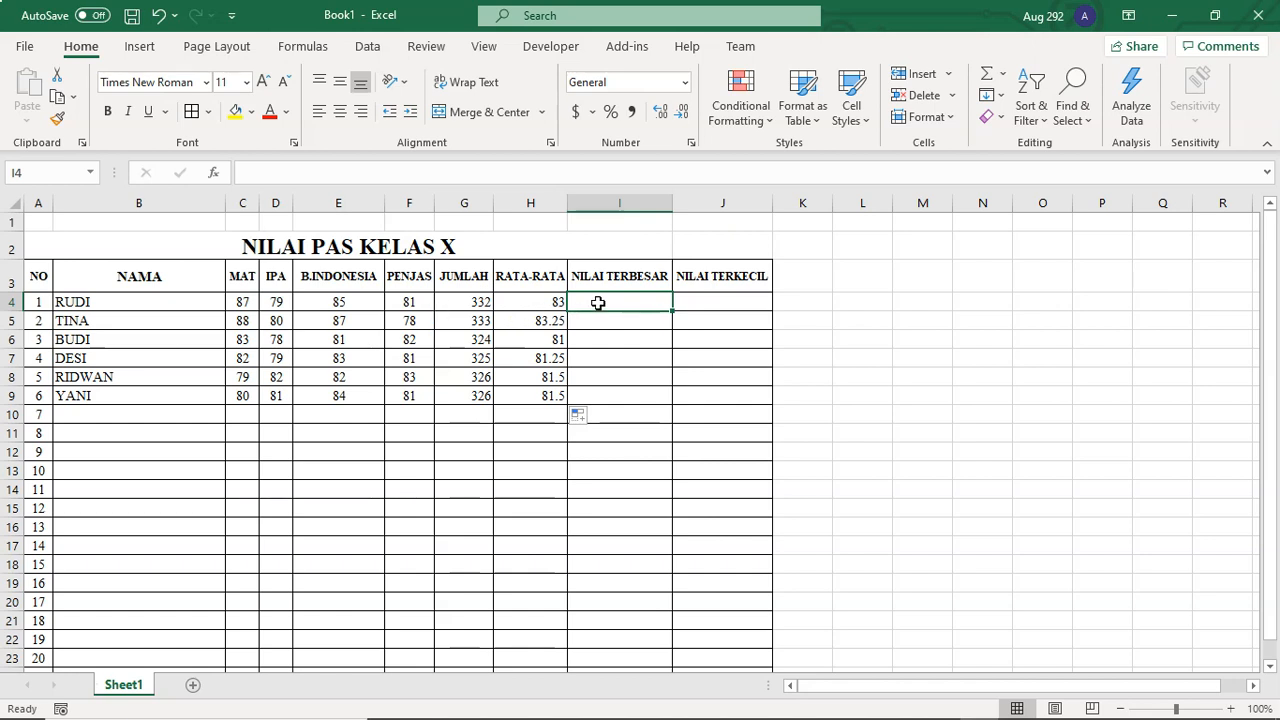
type("=")
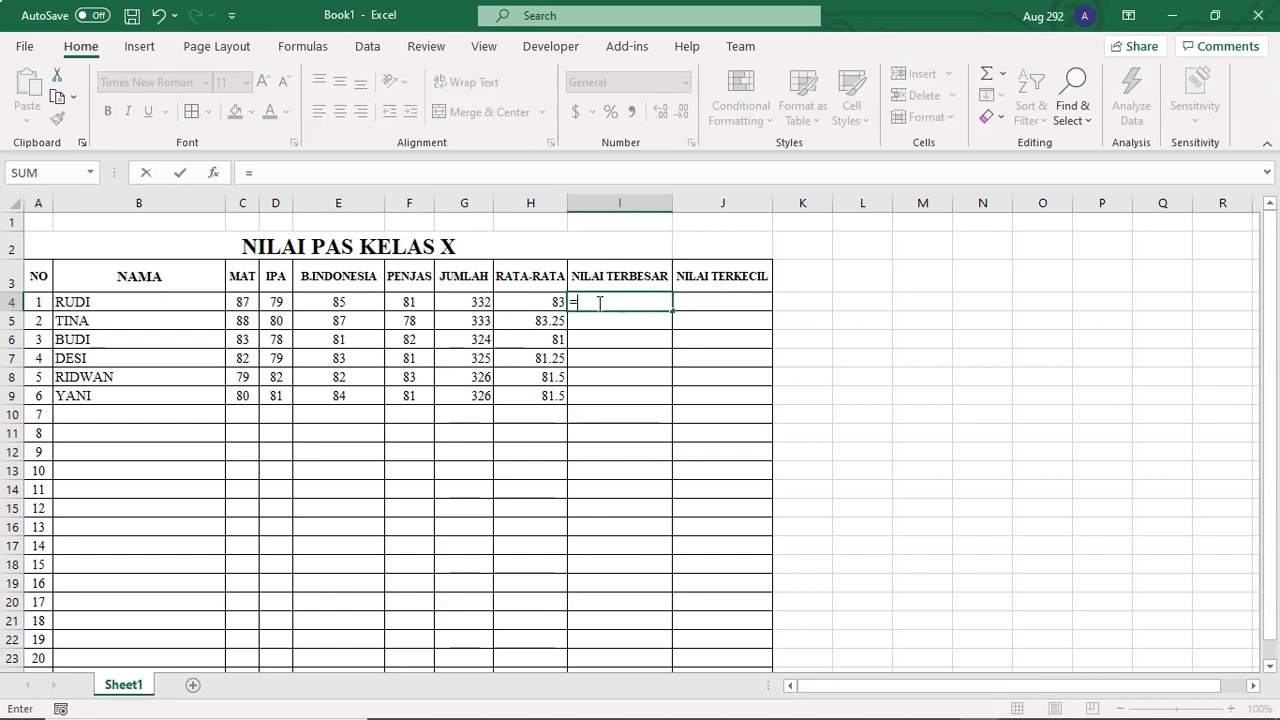
type("MAX")
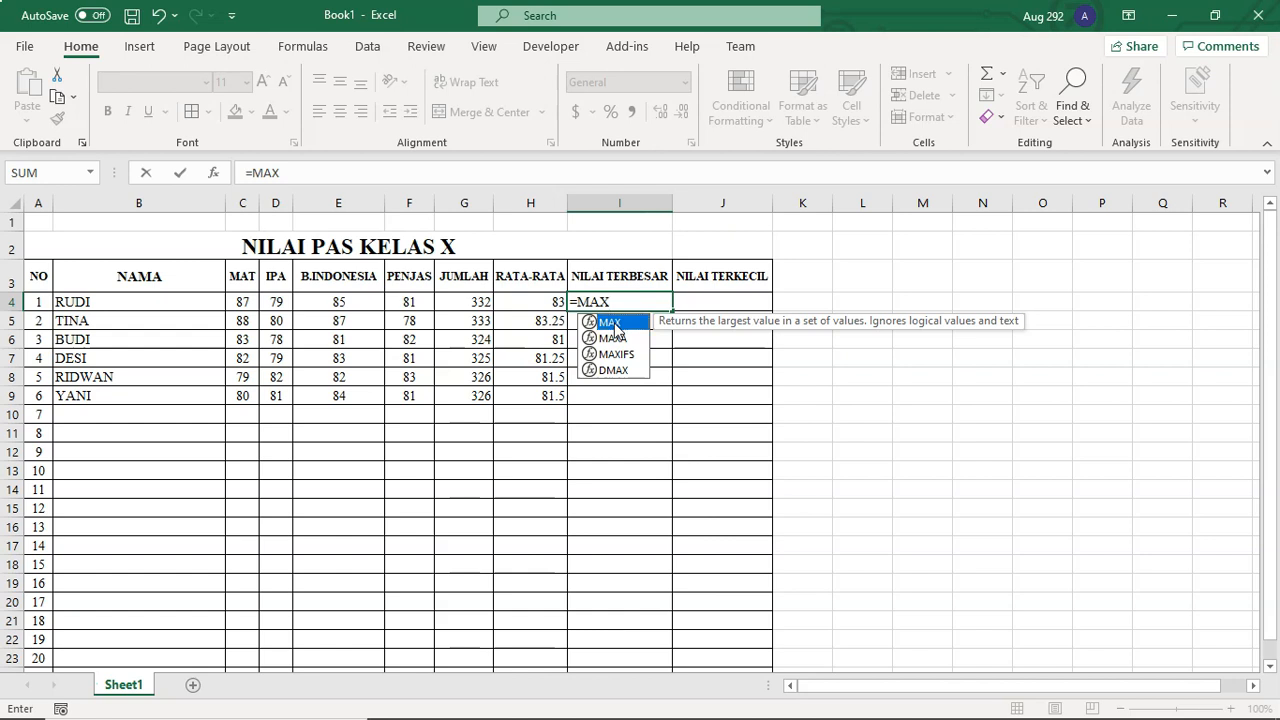
double_click(614, 322)
left_click_drag(242, 301, 408, 303)
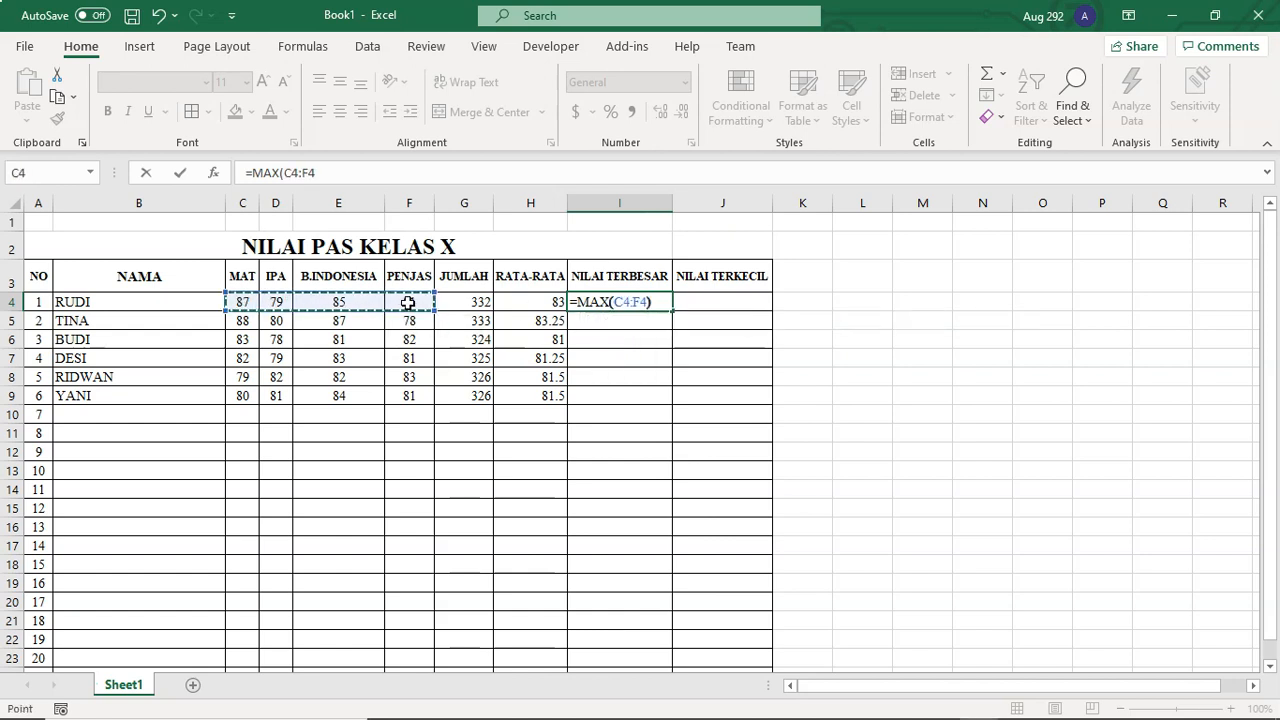
key("Return")
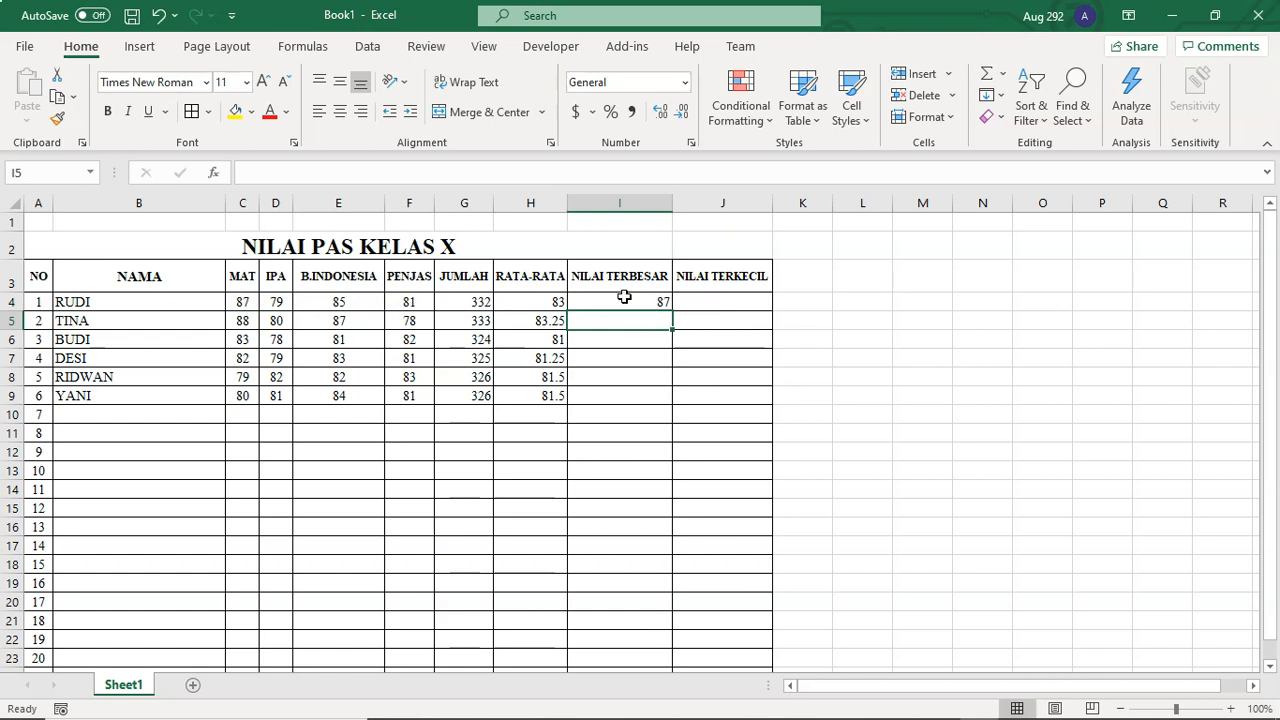
left_click(640, 300)
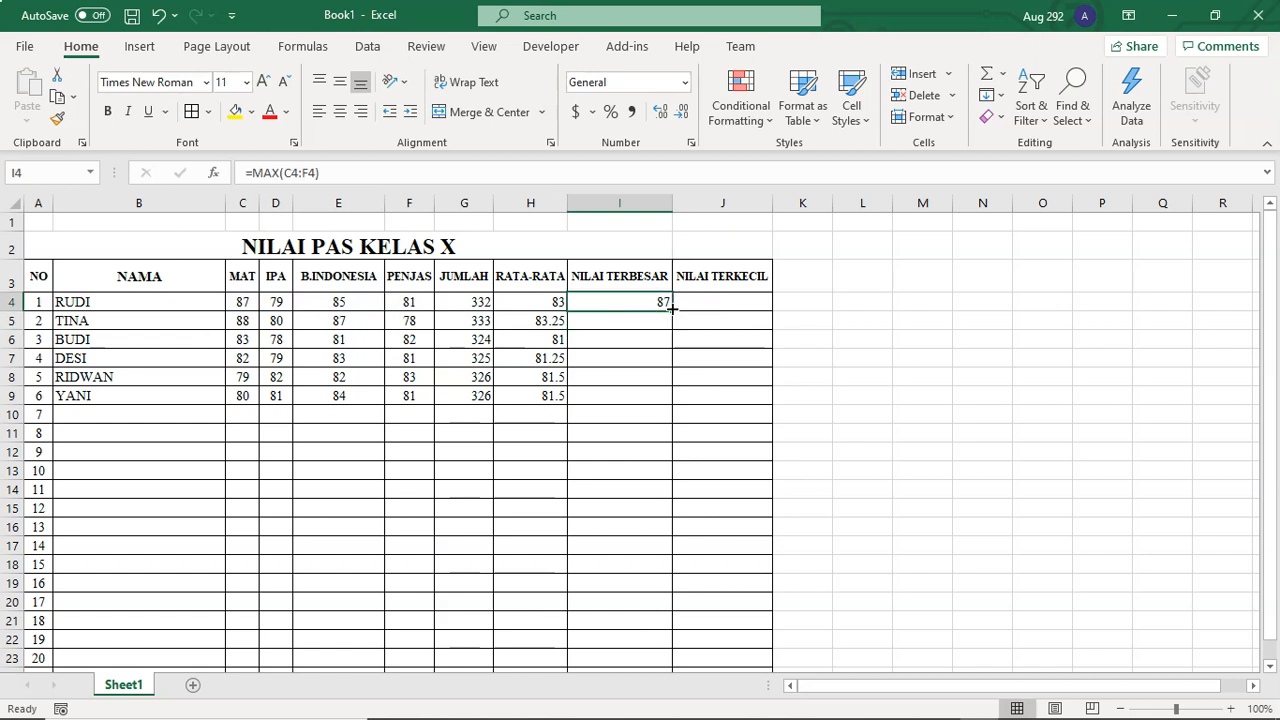
left_click_drag(671, 313, 670, 404)
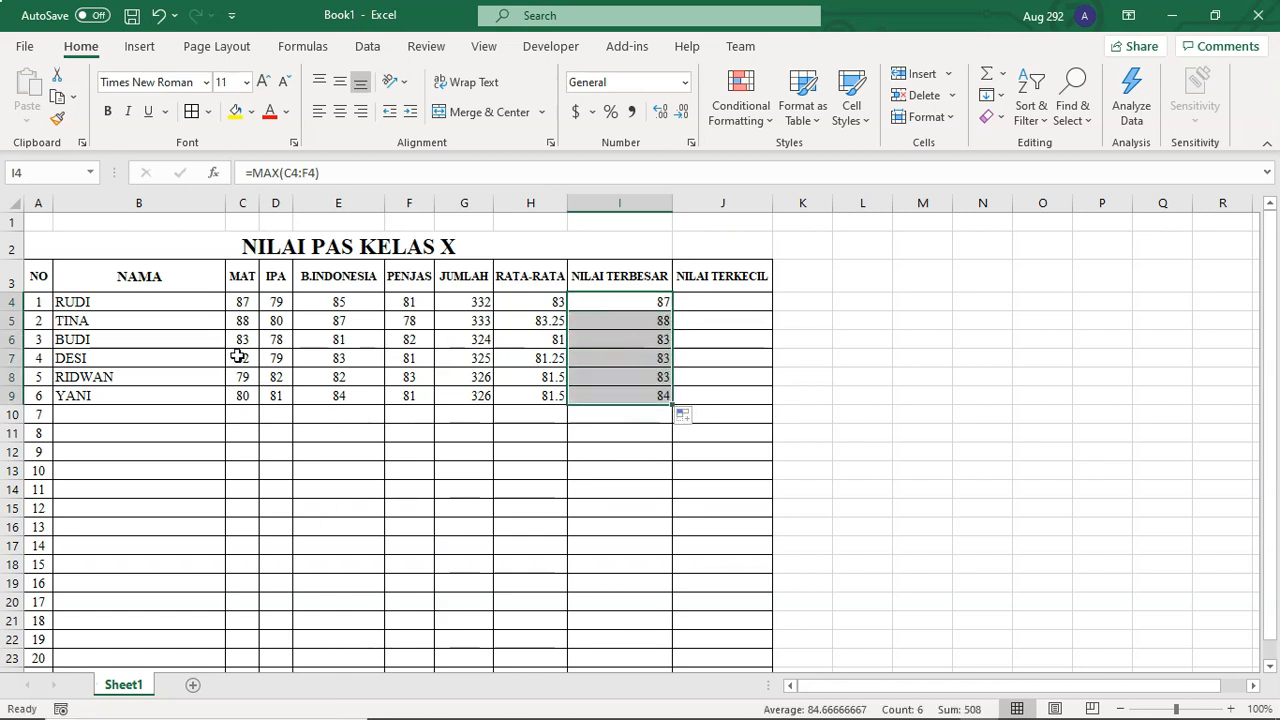
Enter =MIN(C4:F4) in the first student's NILAI TERKECIL cell, J4, and copy it down to J9.
left_click(716, 299)
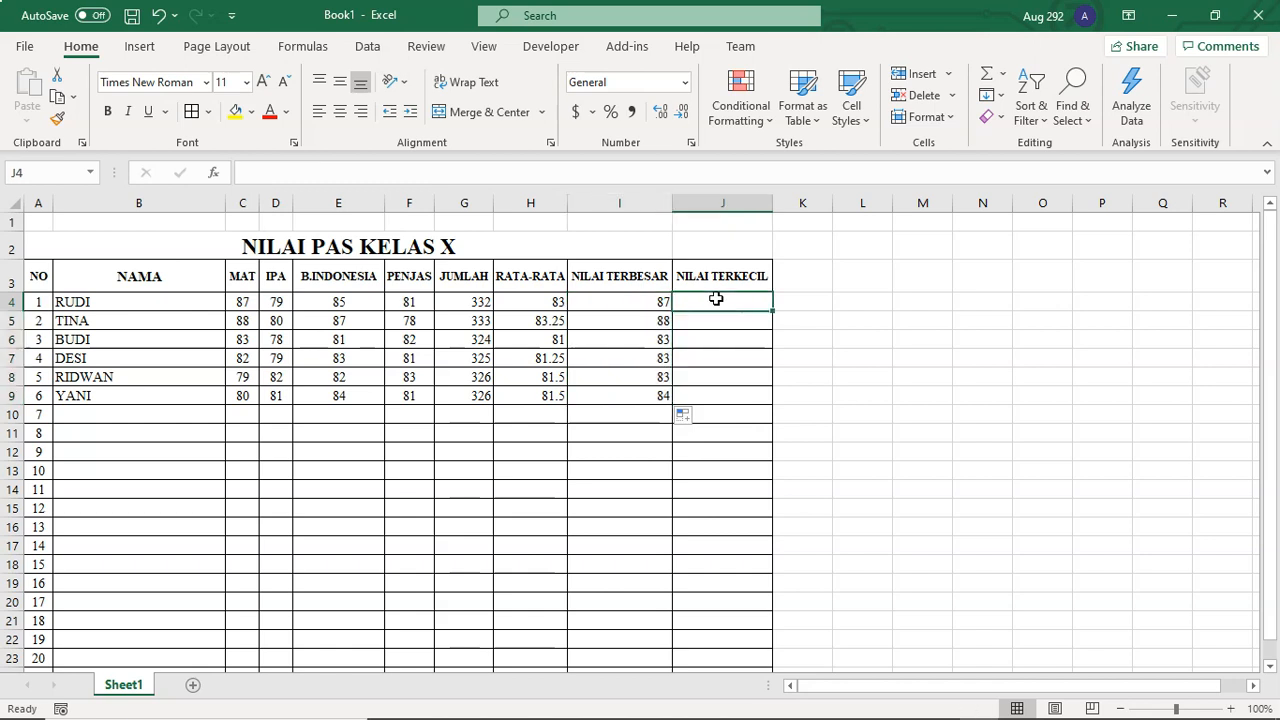
type("=MIN")
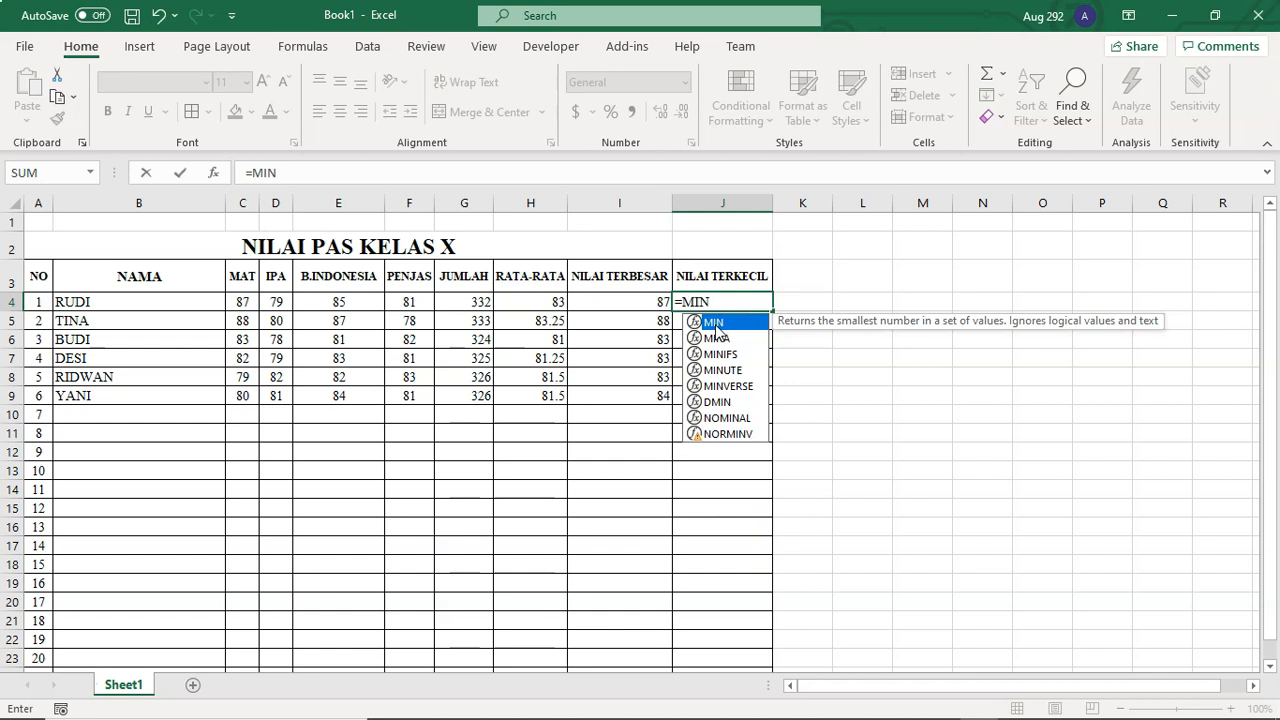
double_click(713, 325)
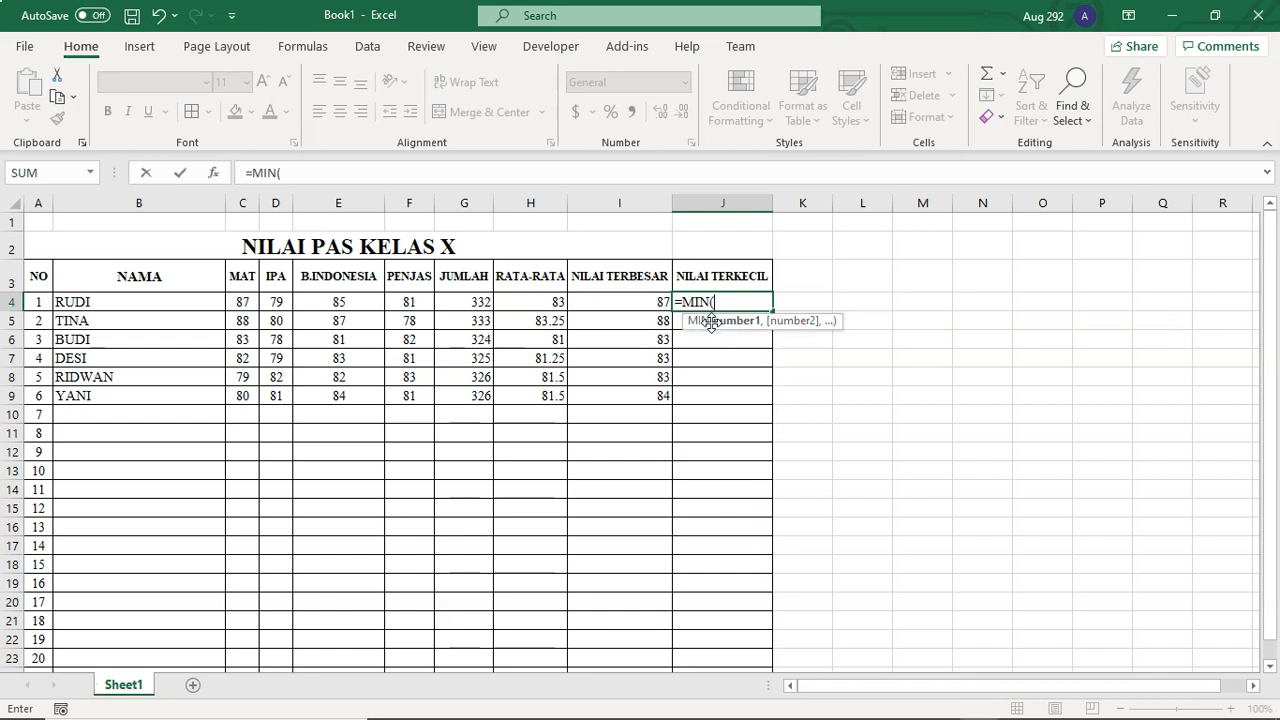
left_click_drag(240, 302, 412, 310)
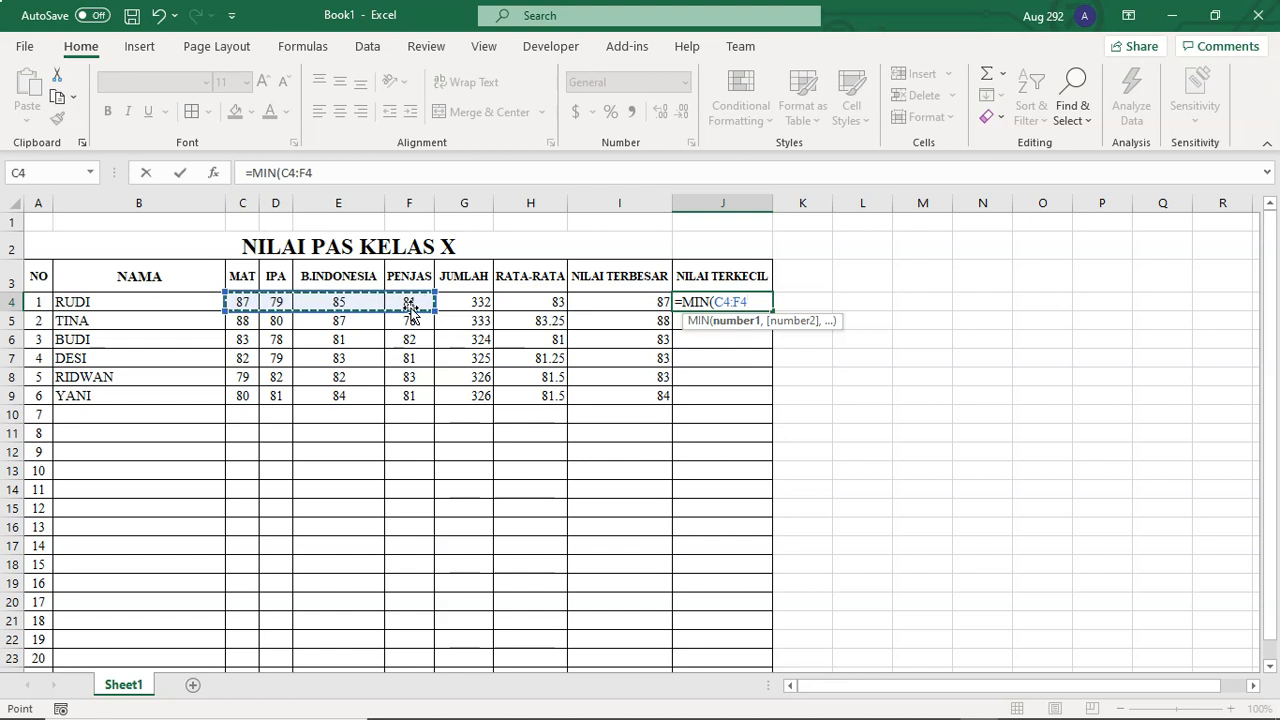
type(")")
key("Return")
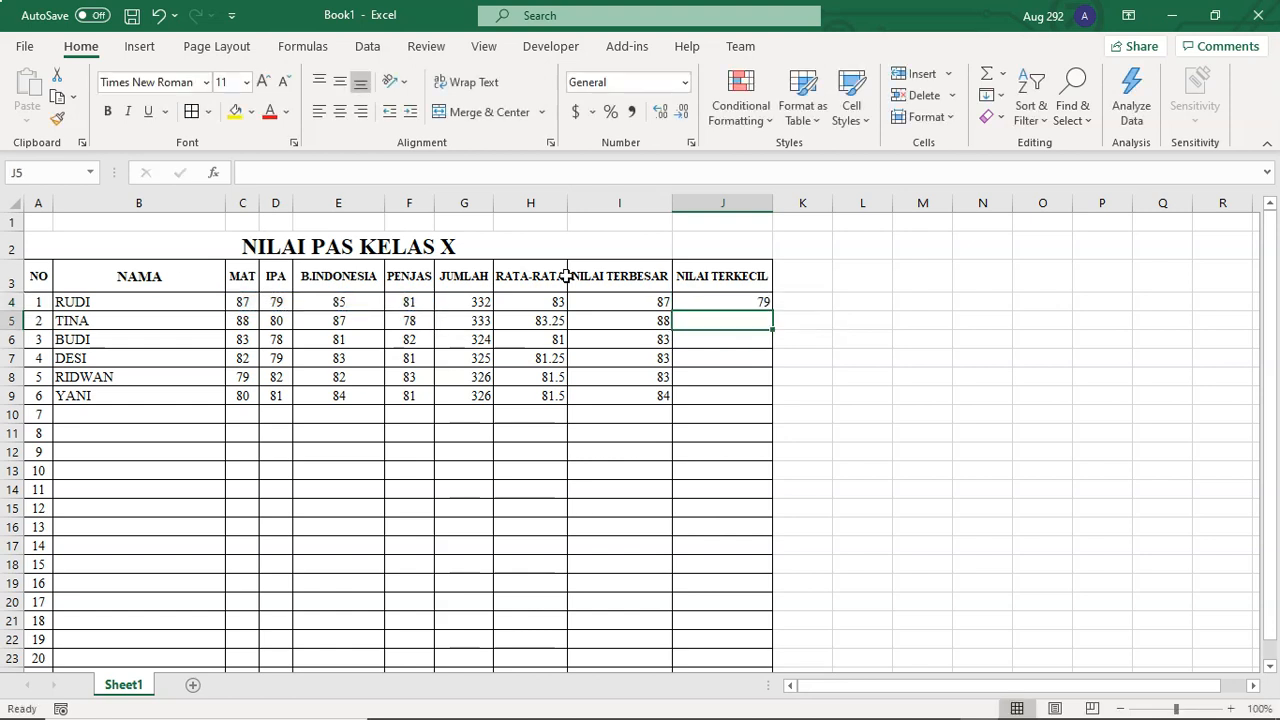
left_click(728, 302)
left_click_drag(775, 312, 766, 405)
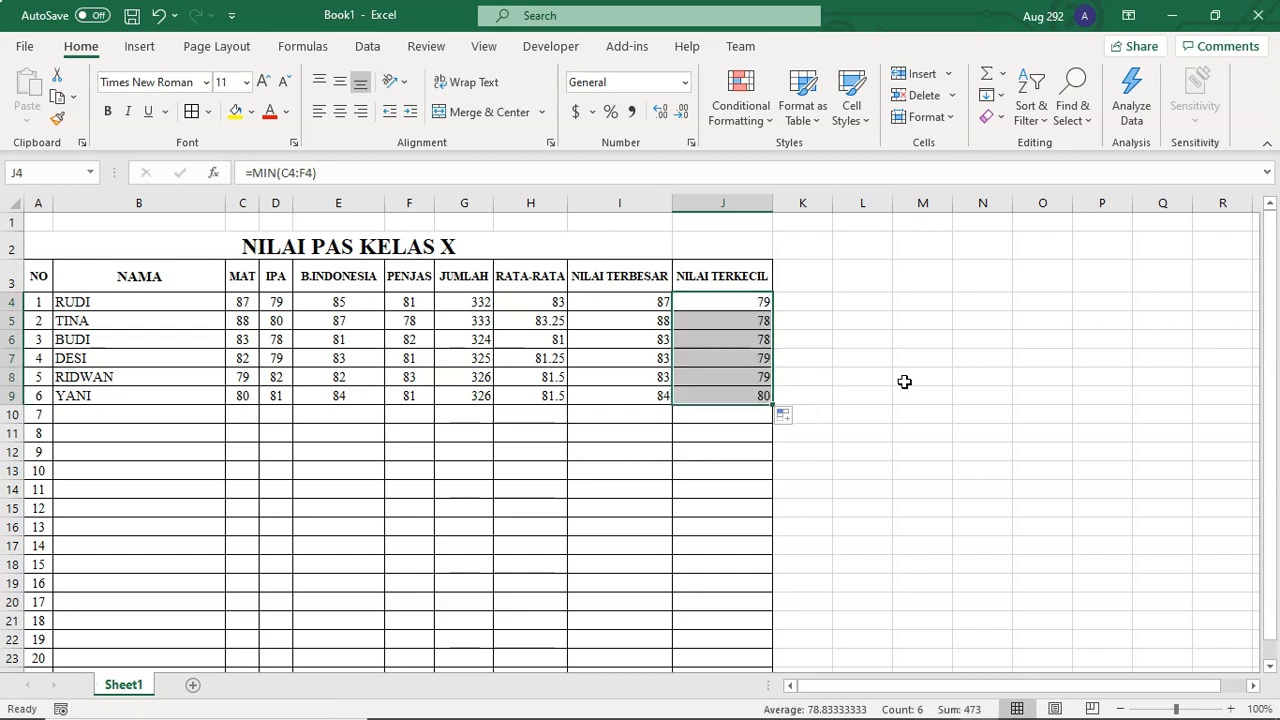
left_click(904, 381)
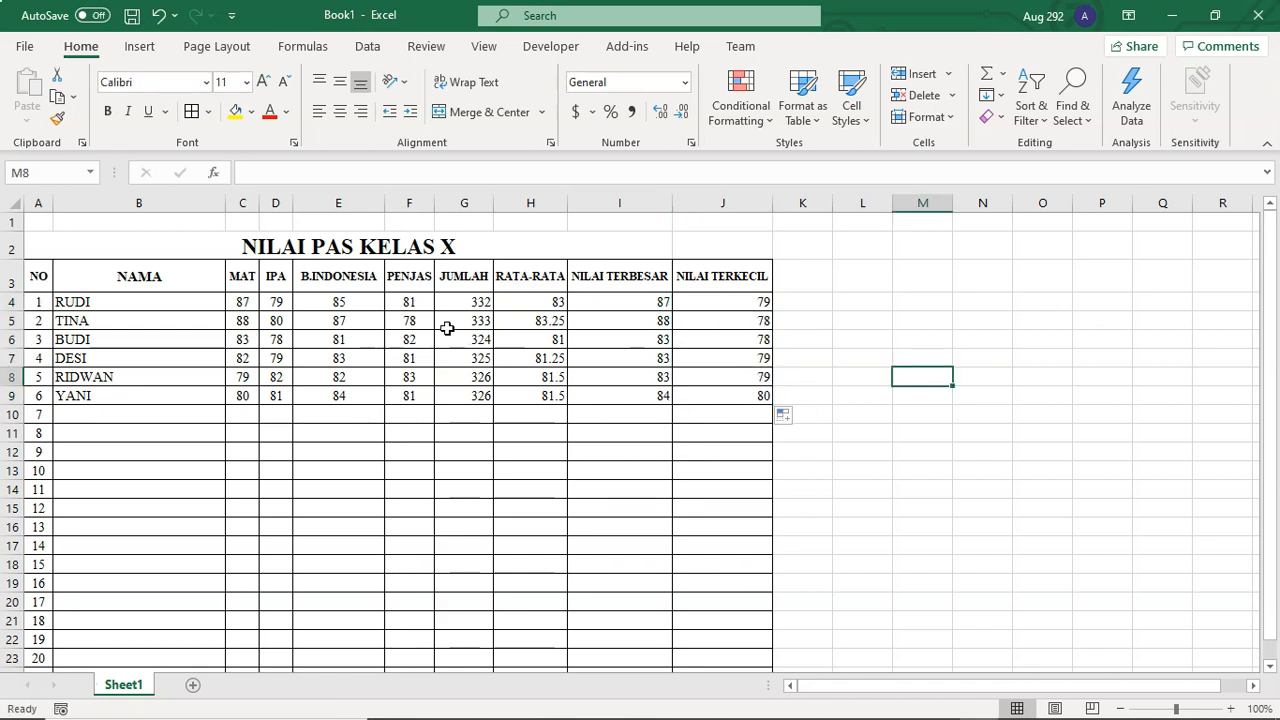